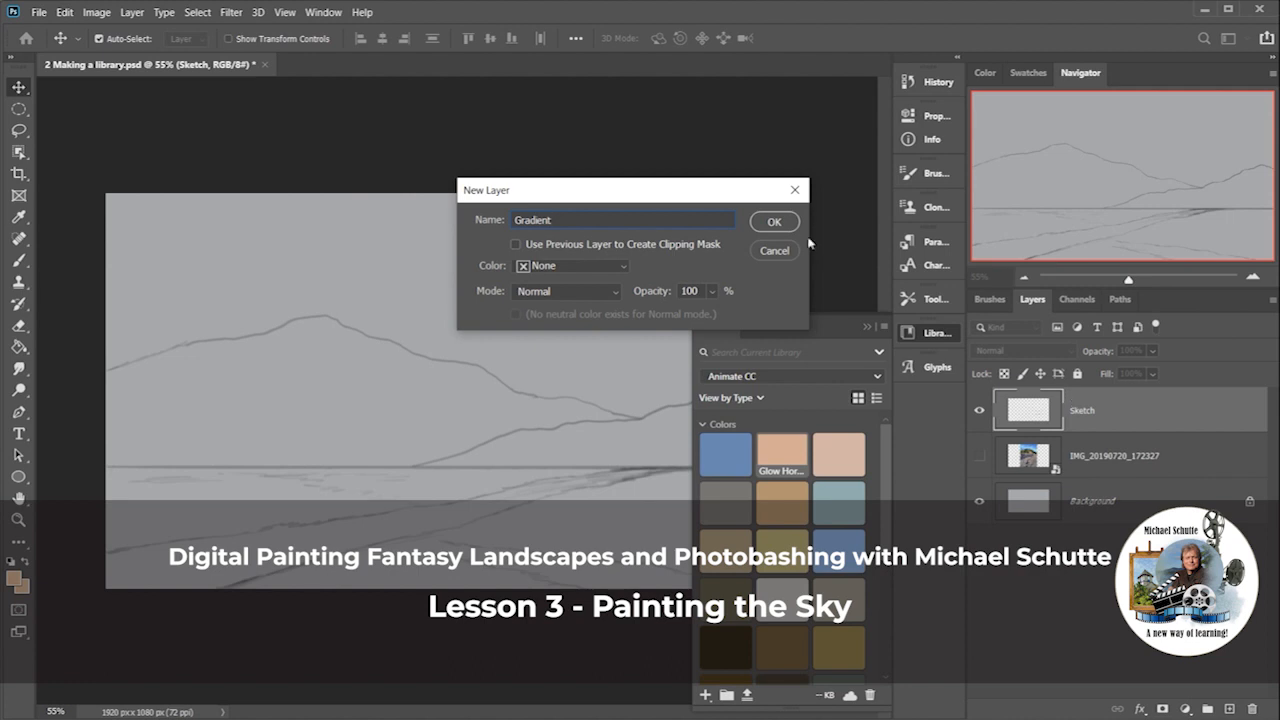
# - Create a layer named Gradient and fill it with a vertical linear gradient from Sky Dark blue at the top to peach at the bottom
pyautogui.click(776, 221)
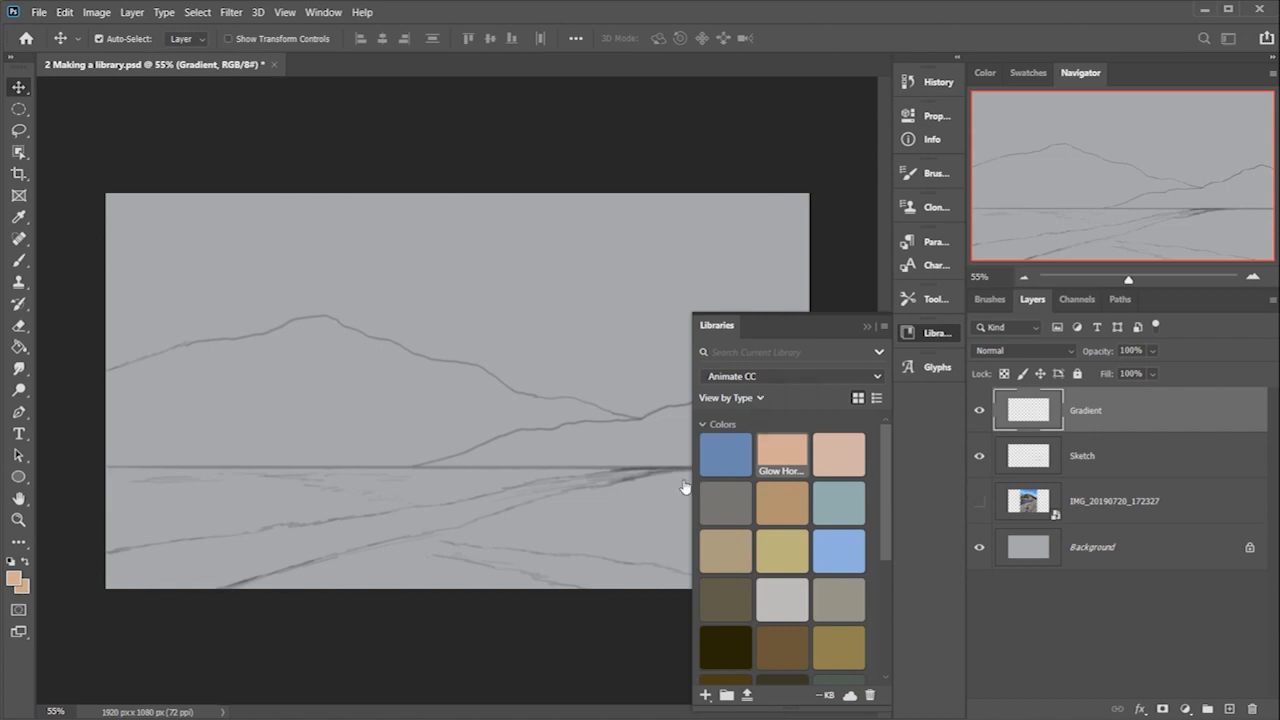
pyautogui.click(24, 588)
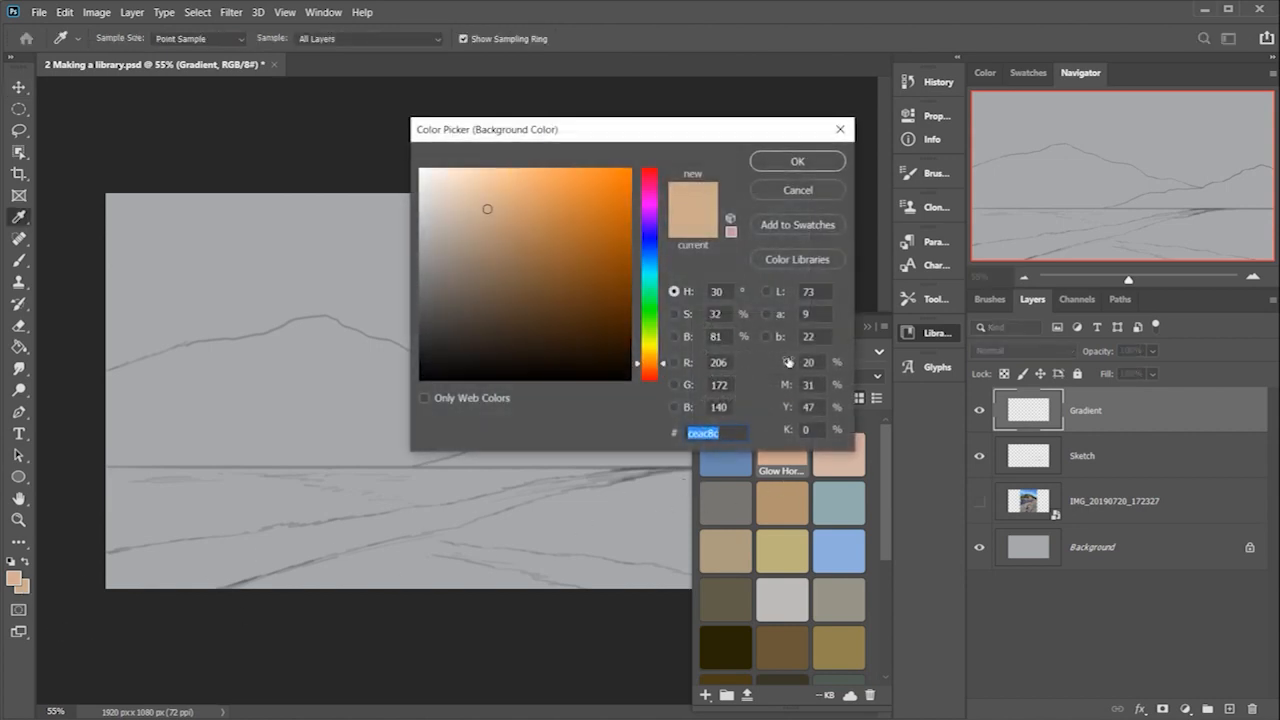
pyautogui.click(840, 129)
pyautogui.press('g')
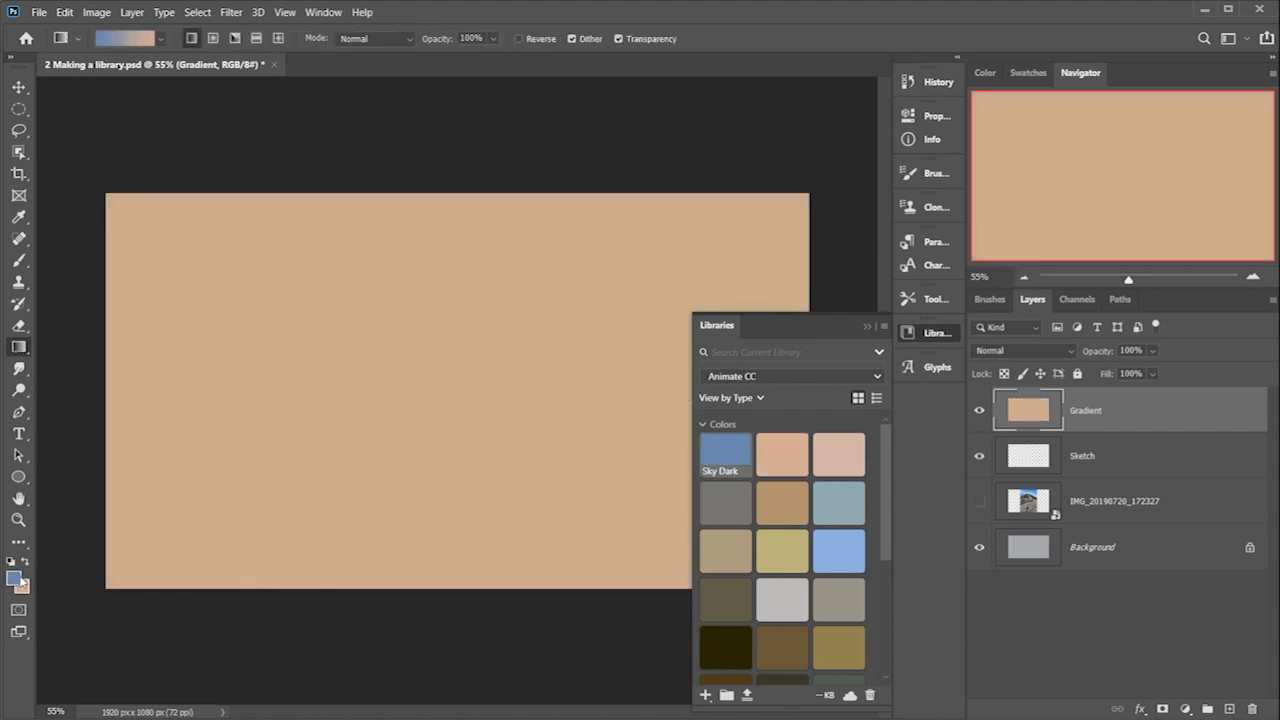
pyautogui.moveTo(445, 186); pyautogui.dragTo(445, 400)
pyautogui.moveTo(445, 512); pyautogui.dragTo(441, 555)
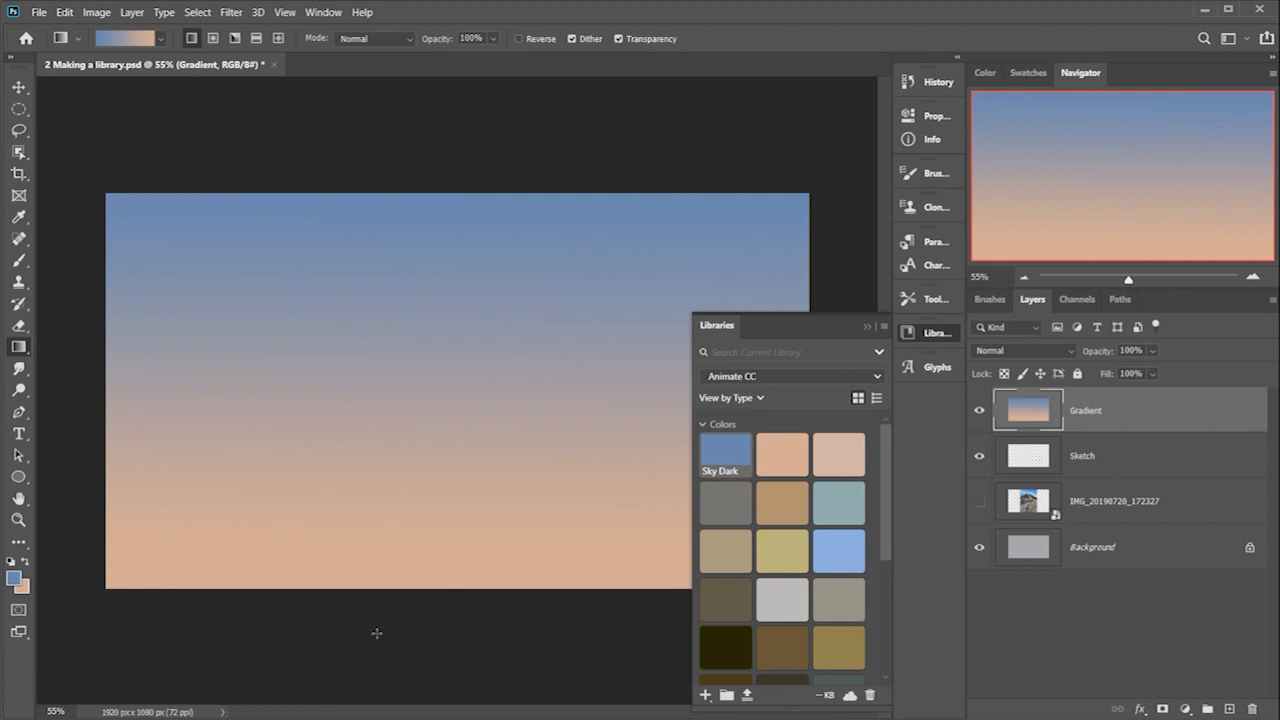
pyautogui.click(866, 326)
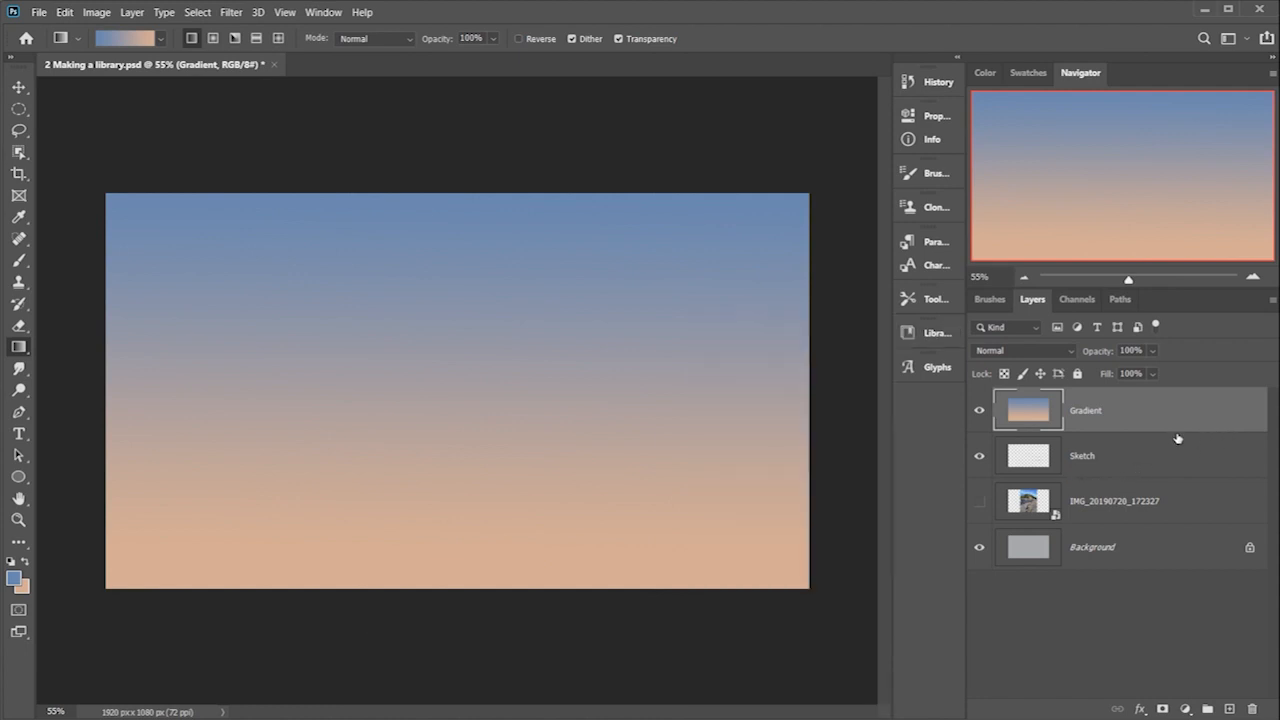
# - Move the Gradient layer beneath the Sketch layer and make Sketch the active layer
pyautogui.click(1162, 460)
pyautogui.moveTo(1142, 414); pyautogui.dragTo(1128, 480)
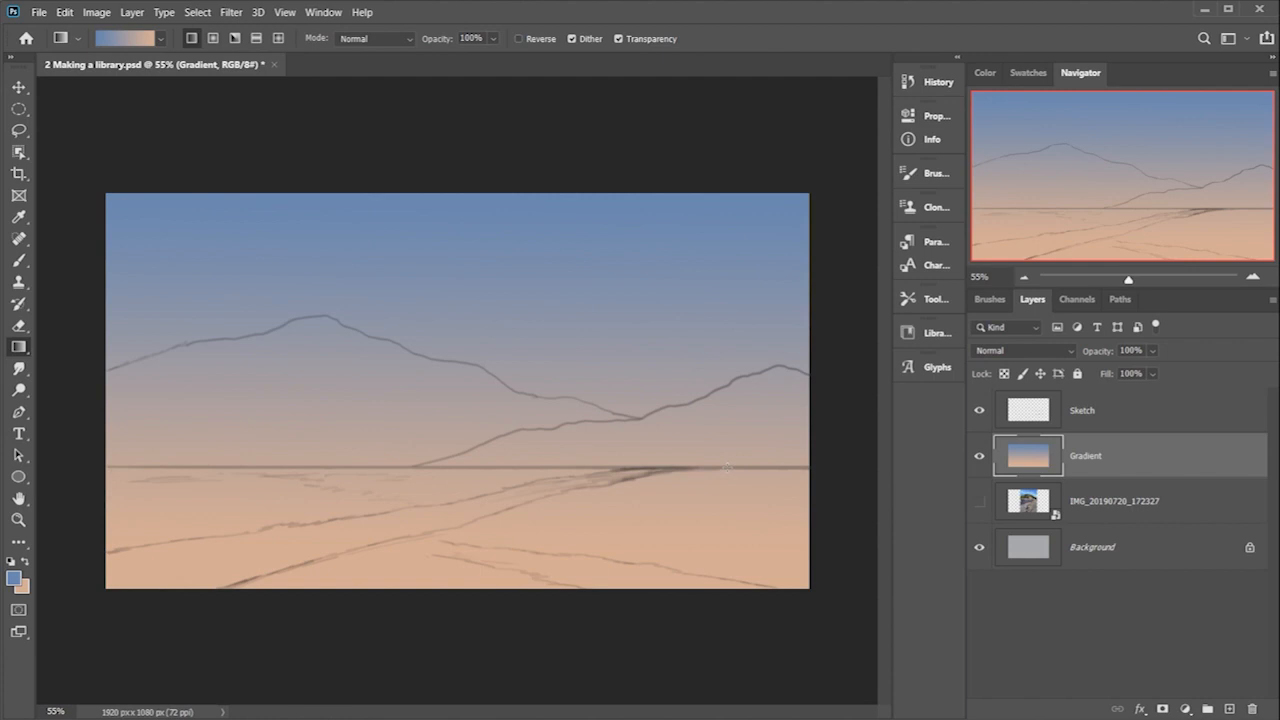
pyautogui.click(1133, 420)
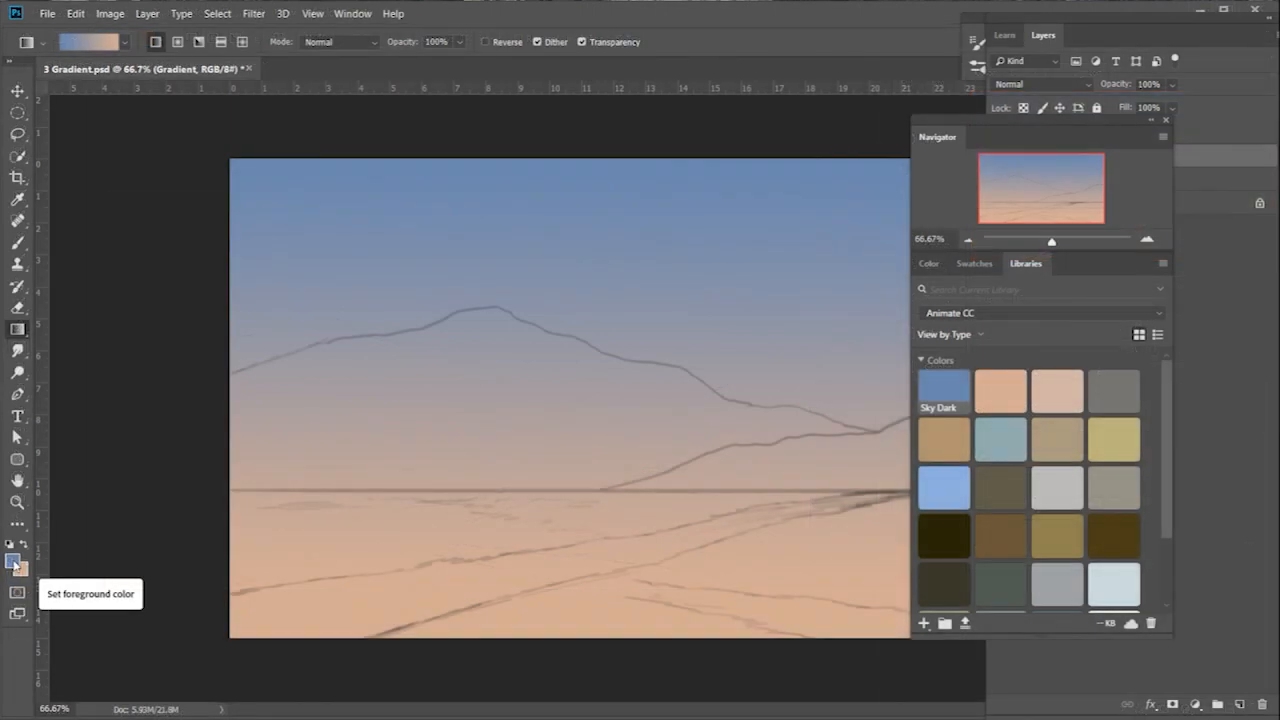
# - Try the radial, angle, reflected and diamond gradient styles and view the gradient presets, ending on the linear style
pyautogui.click(13, 562)
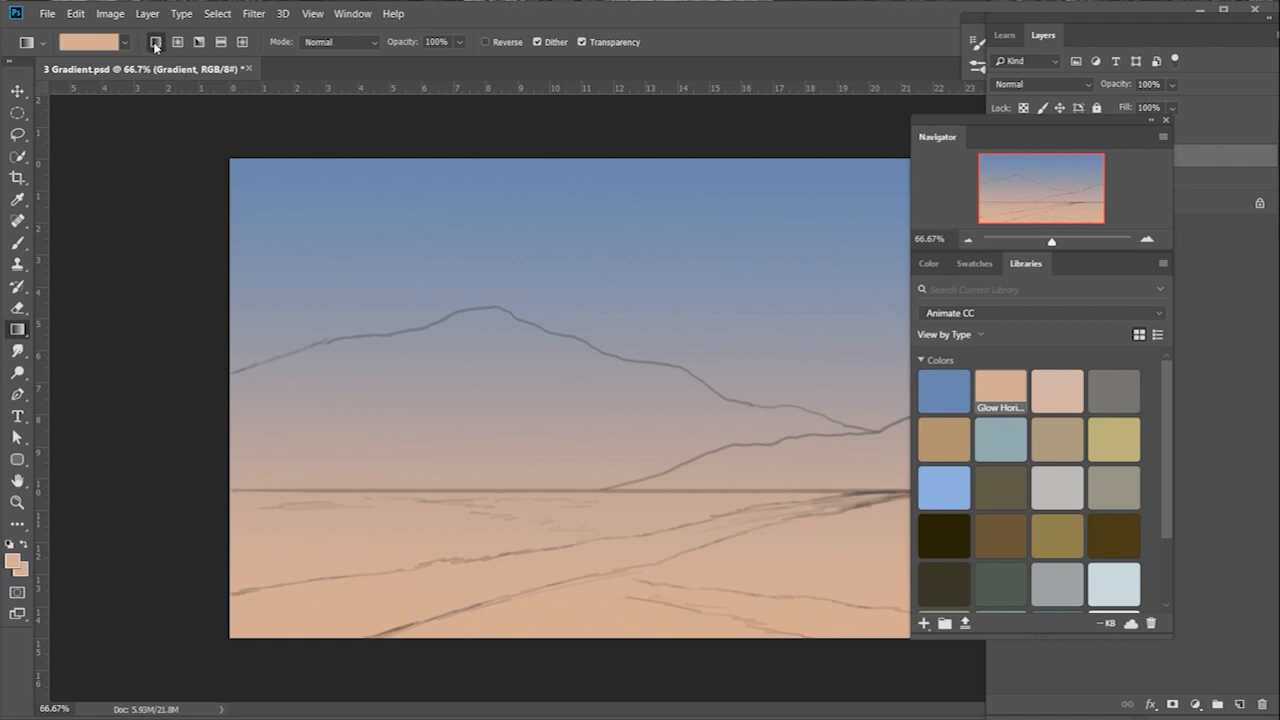
pyautogui.click(177, 43)
pyautogui.click(200, 44)
pyautogui.click(221, 43)
pyautogui.click(242, 43)
pyautogui.click(124, 43)
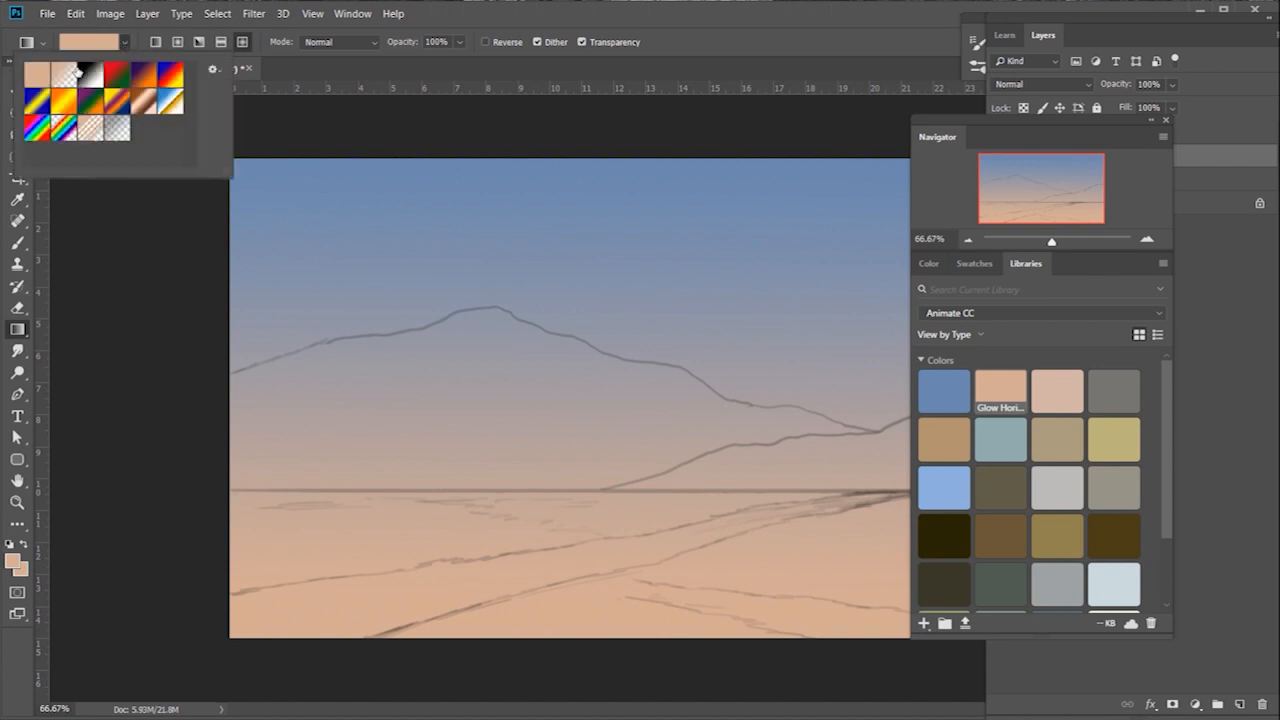
pyautogui.click(287, 67)
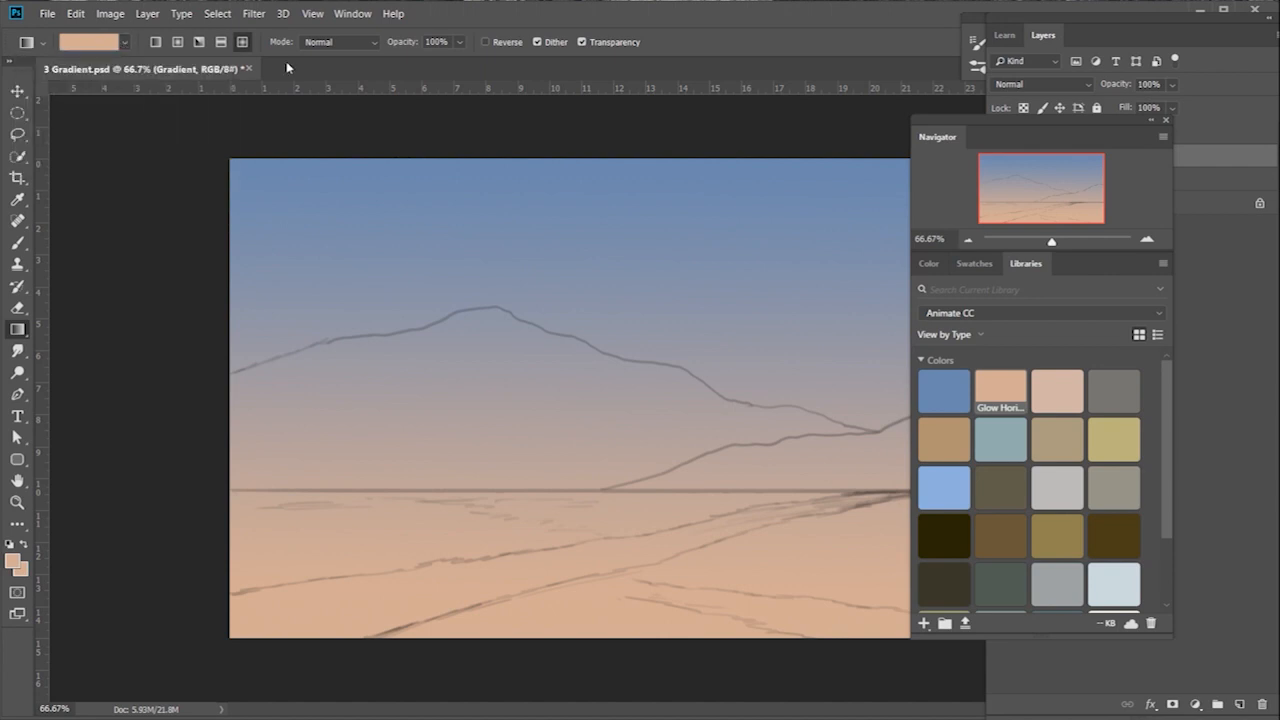
pyautogui.click(200, 43)
pyautogui.click(156, 43)
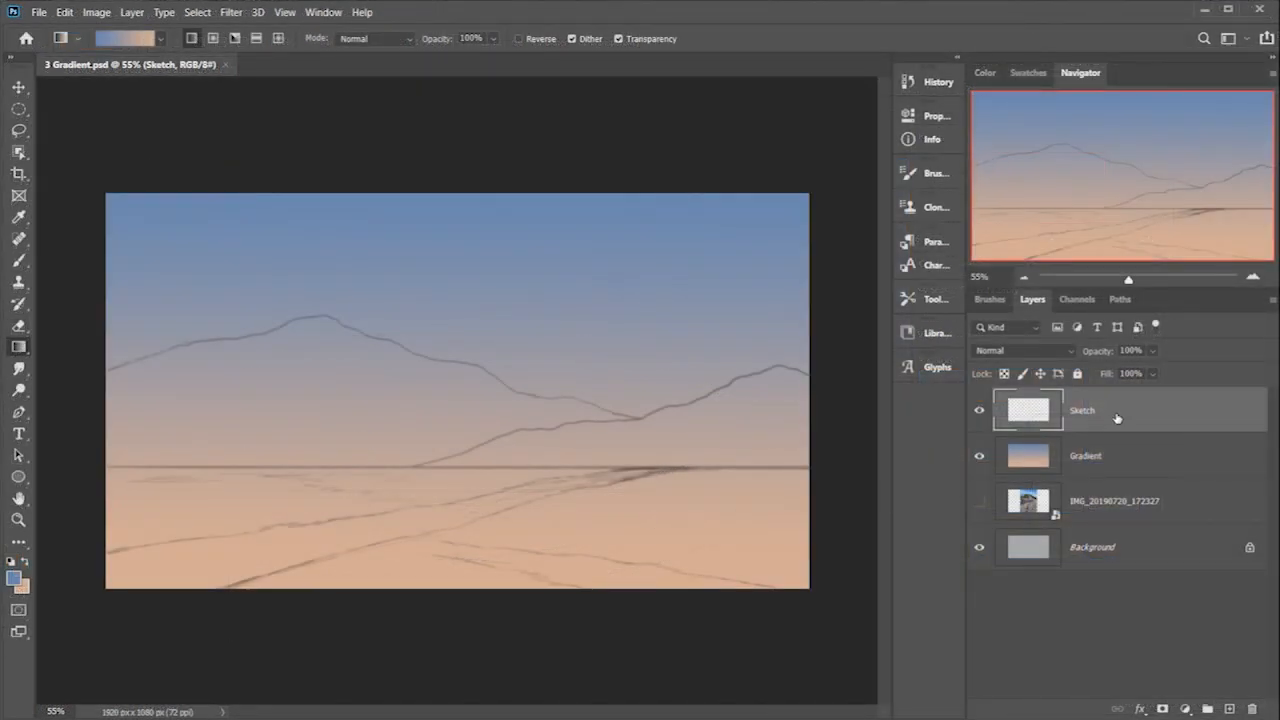
# - Add three new layers above Sketch, named Mountain Left Color, Mountain RIght Color and Foreground
pyautogui.hotkey('ctrl', 'shift', 'n')
pyautogui.write('Mountain Left Color')
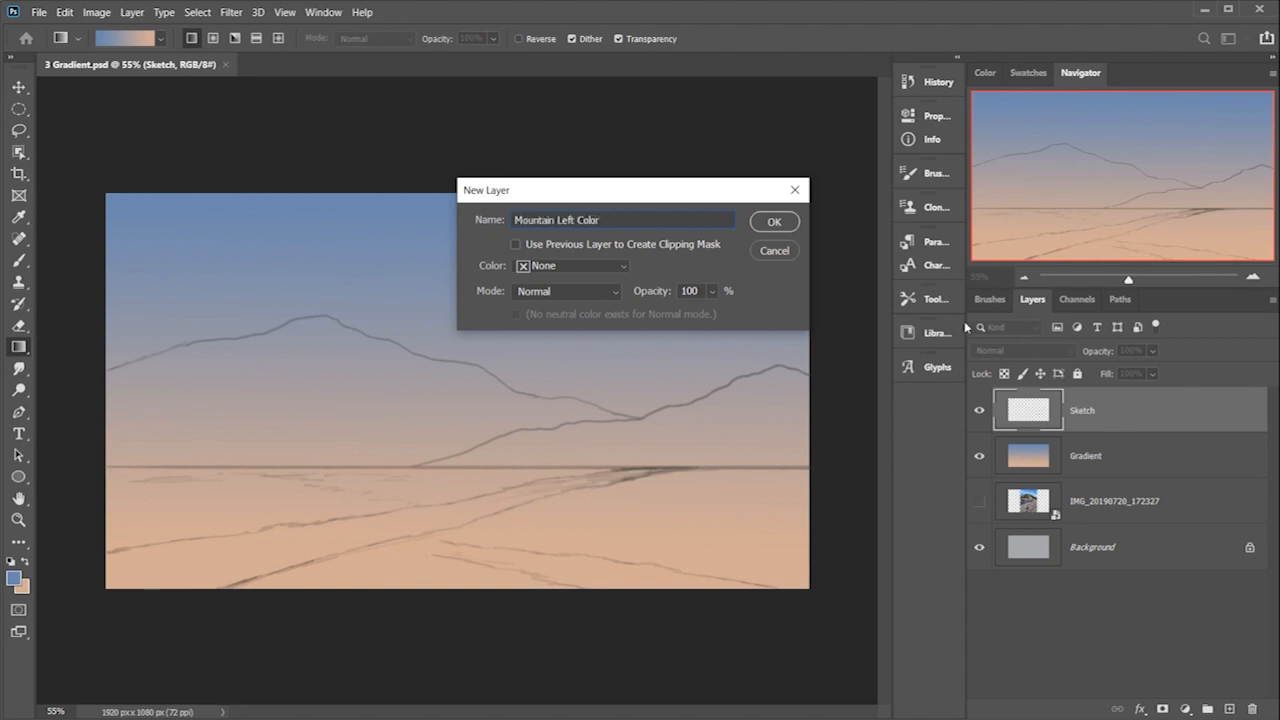
pyautogui.press('Return')
pyautogui.hotkey('ctrl', 'shift', 'n')
pyautogui.write('Mountain Right Col')
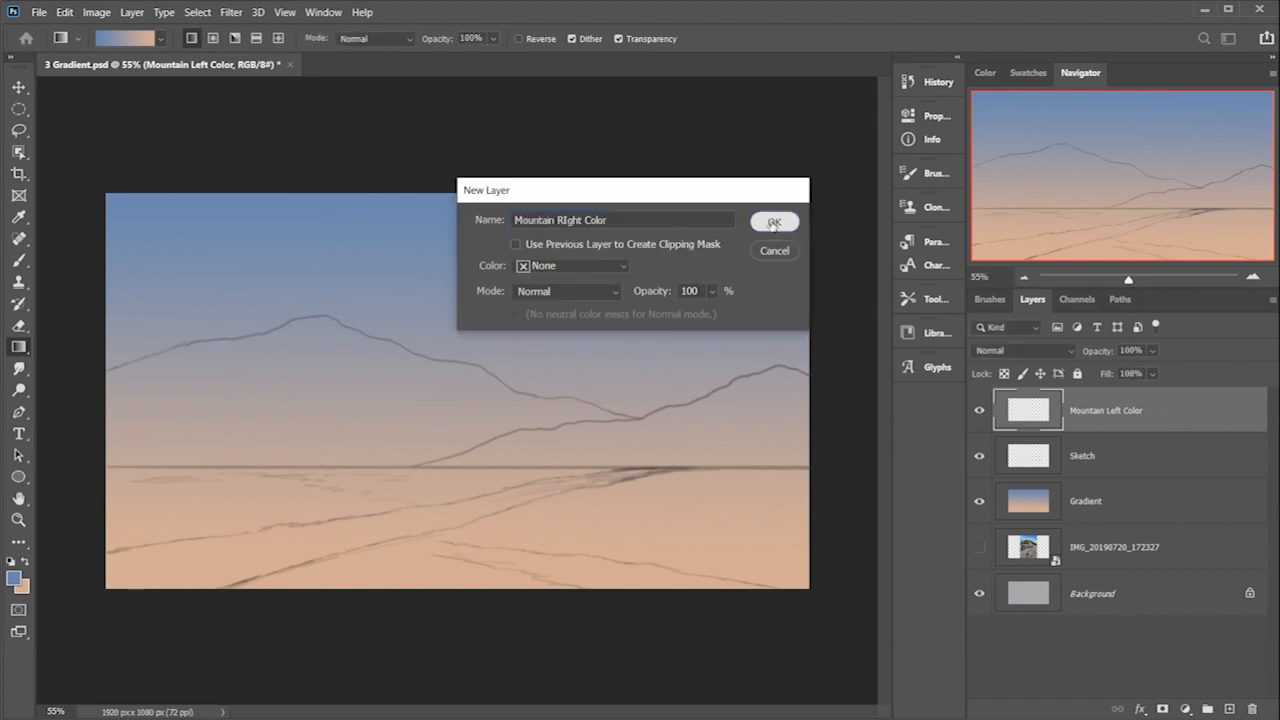
pyautogui.press('Return')
pyautogui.hotkey('ctrl', 'shift', 'n')
pyautogui.write('Foregroun')
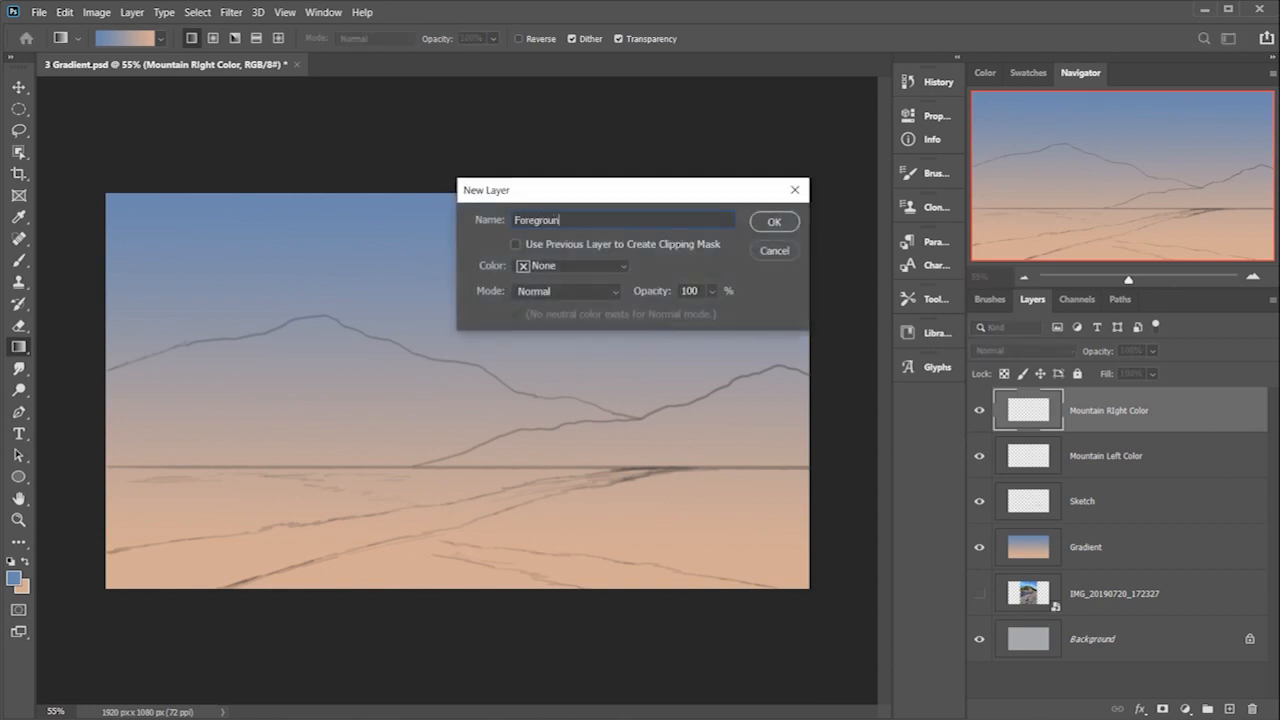
pyautogui.write('d')
pyautogui.press('Return')
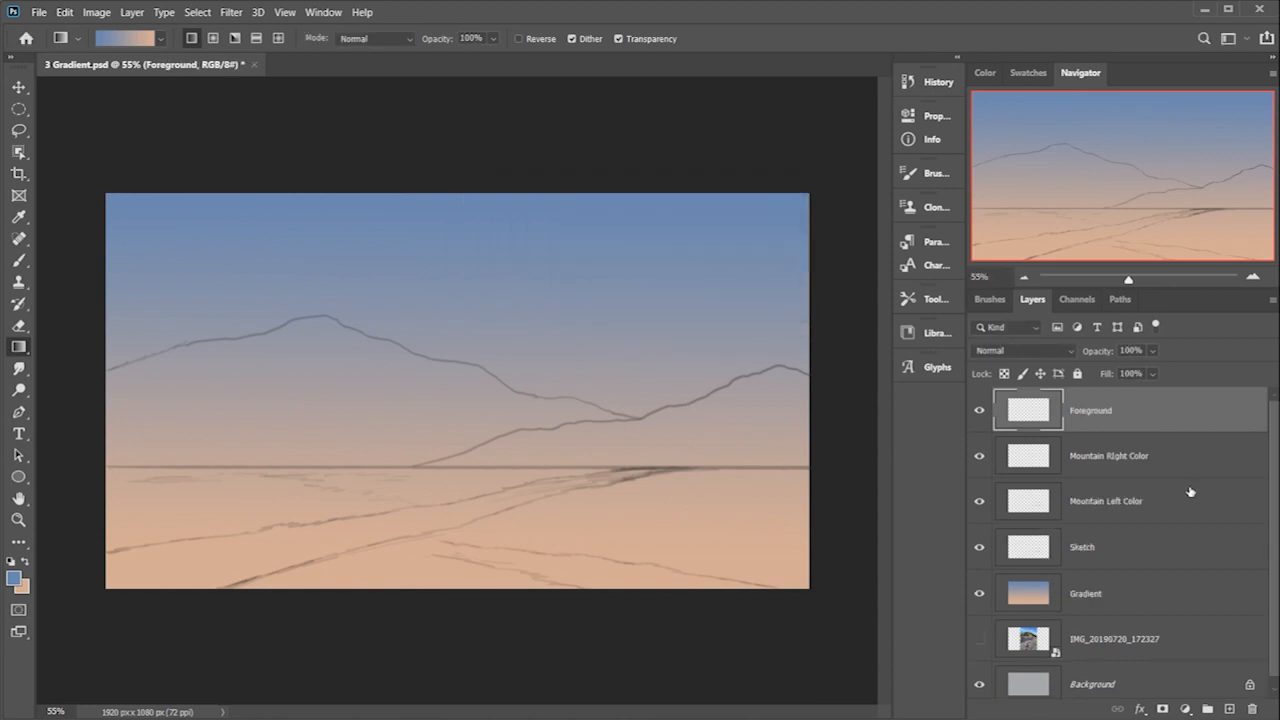
# - On the Mountain Left Color layer, outline the left mountain down to the horizon line with a freehand Lasso selection
pyautogui.click(1158, 500)
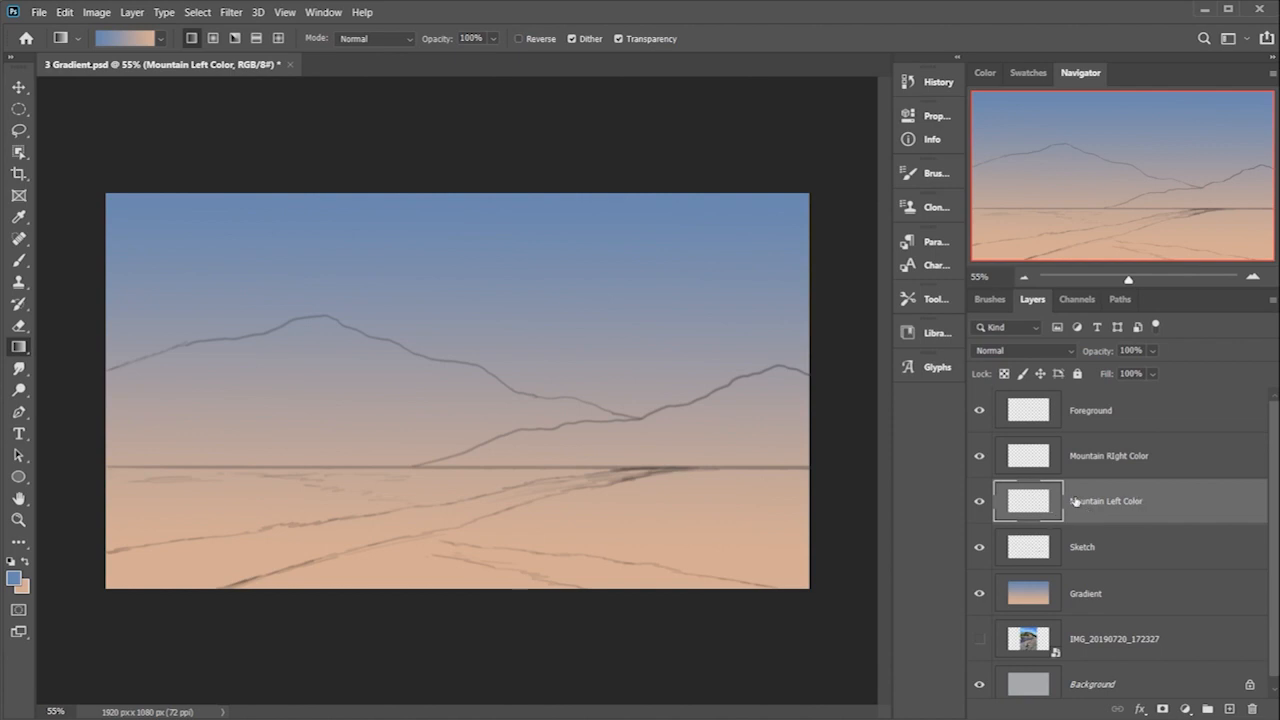
pyautogui.press('l')
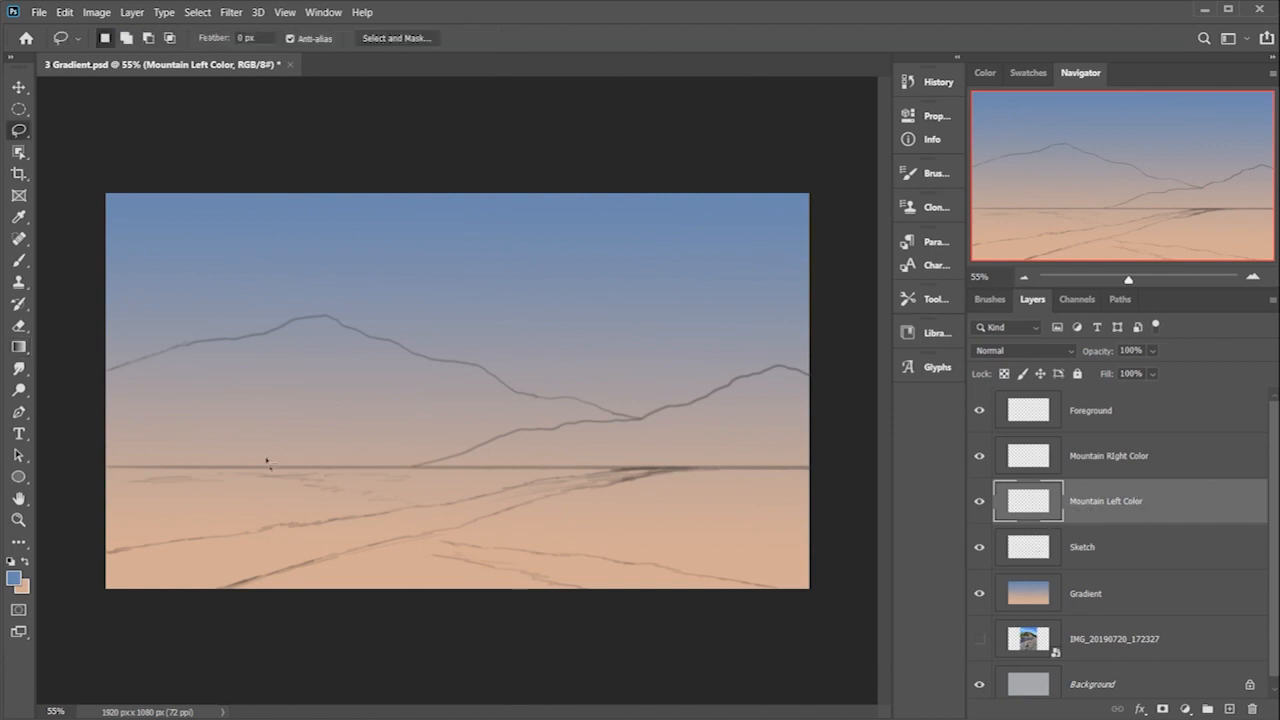
pyautogui.moveTo(170, 355); pyautogui.dragTo(237, 341)
pyautogui.moveTo(351, 331); pyautogui.dragTo(398, 344)
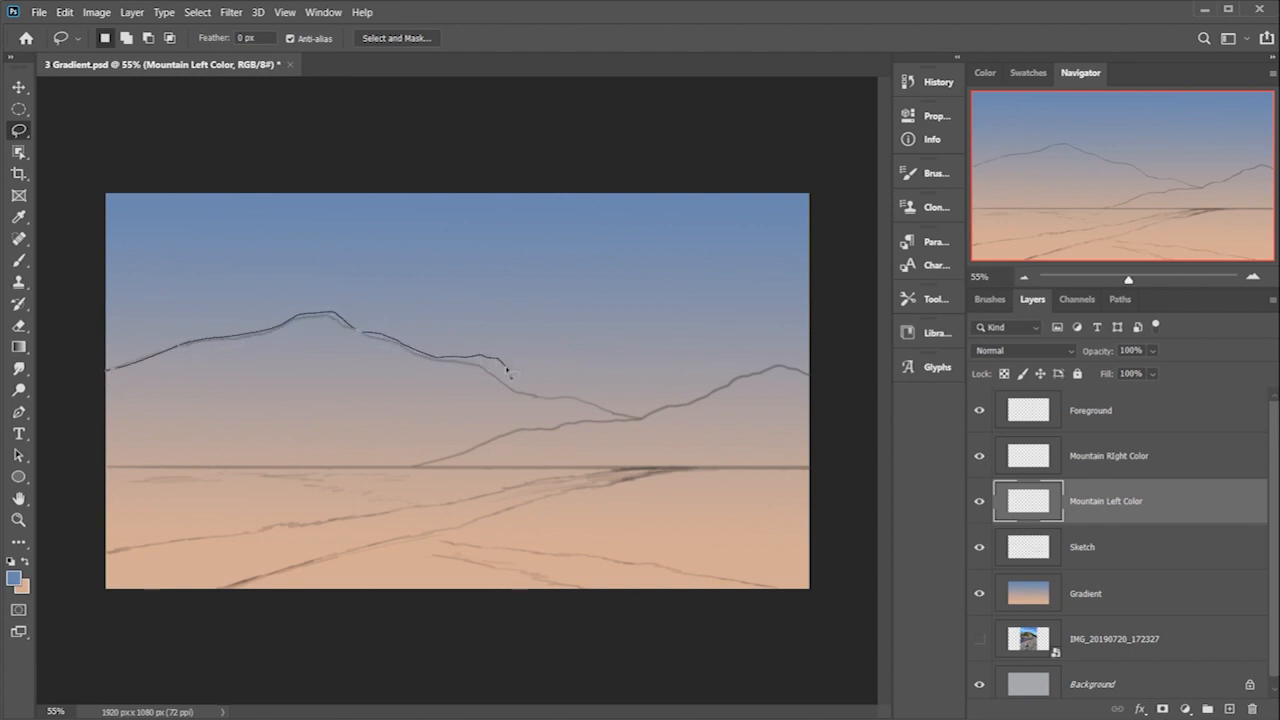
pyautogui.moveTo(545, 400)
pyautogui.mouseDown()
pyautogui.moveTo(643, 423)
pyautogui.moveTo(524, 434)
pyautogui.moveTo(411, 469)
pyautogui.moveTo(104, 465)
pyautogui.moveTo(98, 378)
pyautogui.mouseUp()
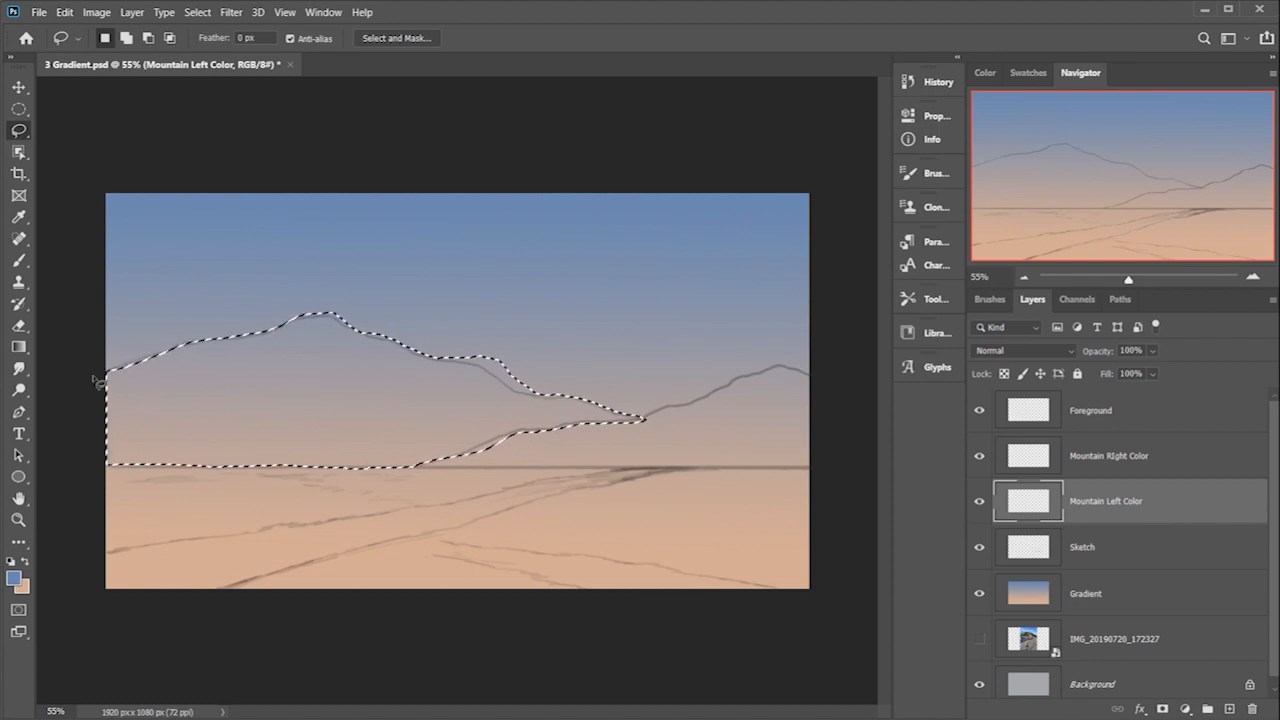
# - Fill the left mountain selection with the dark teal Mountain color from the library using the Paint Bucket, and deselect
pyautogui.press('g')
pyautogui.hotkey('shift', 'g')
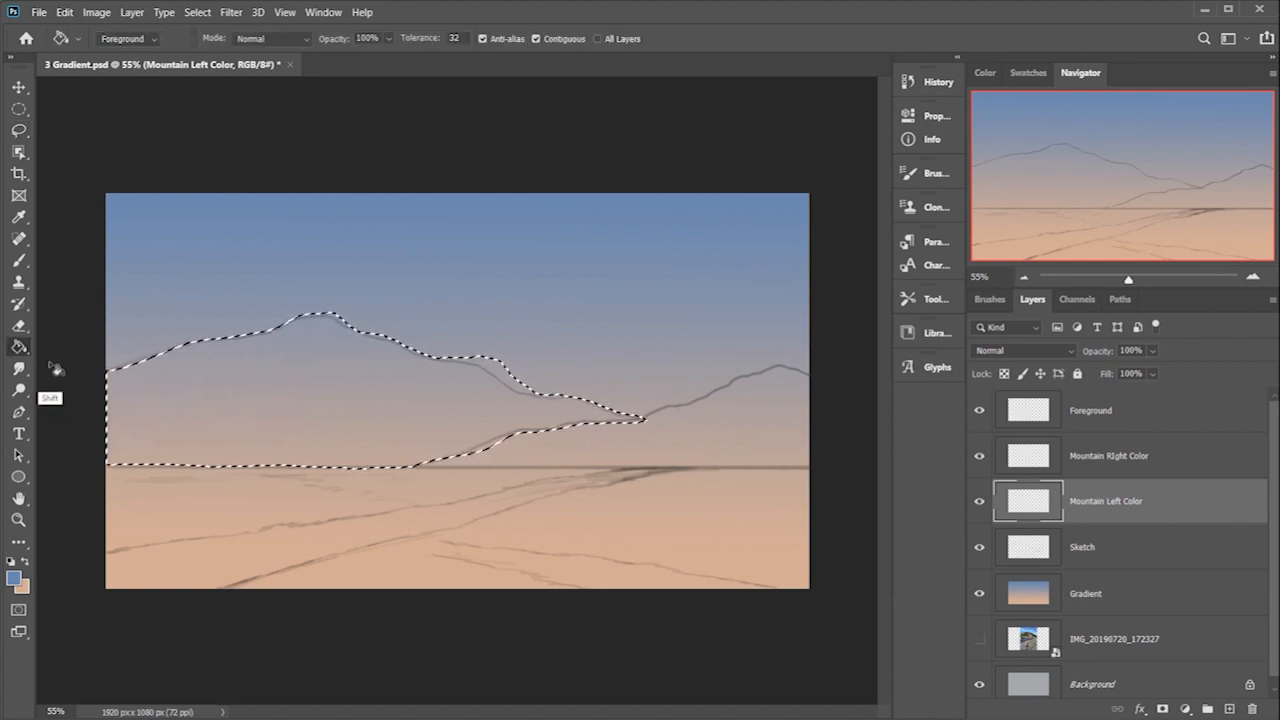
pyautogui.click(936, 331)
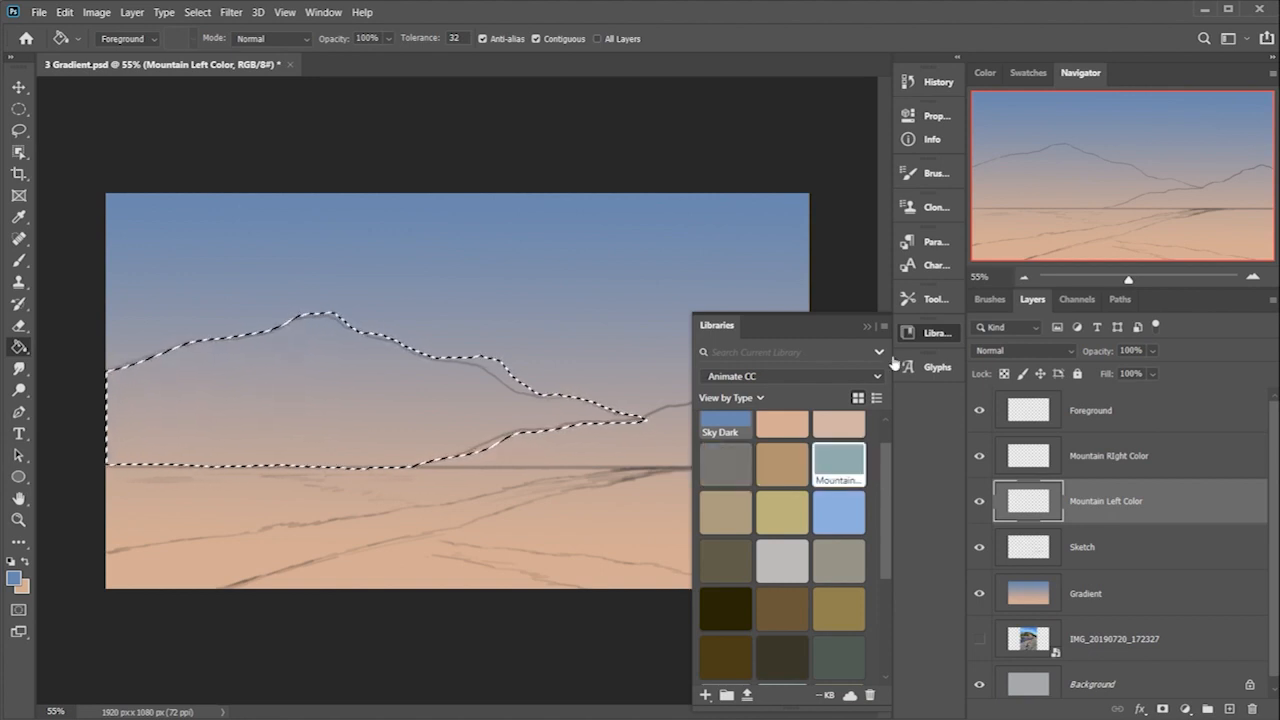
pyautogui.scroll(-3, 892, 357)
pyautogui.click(782, 627)
pyautogui.click(315, 404)
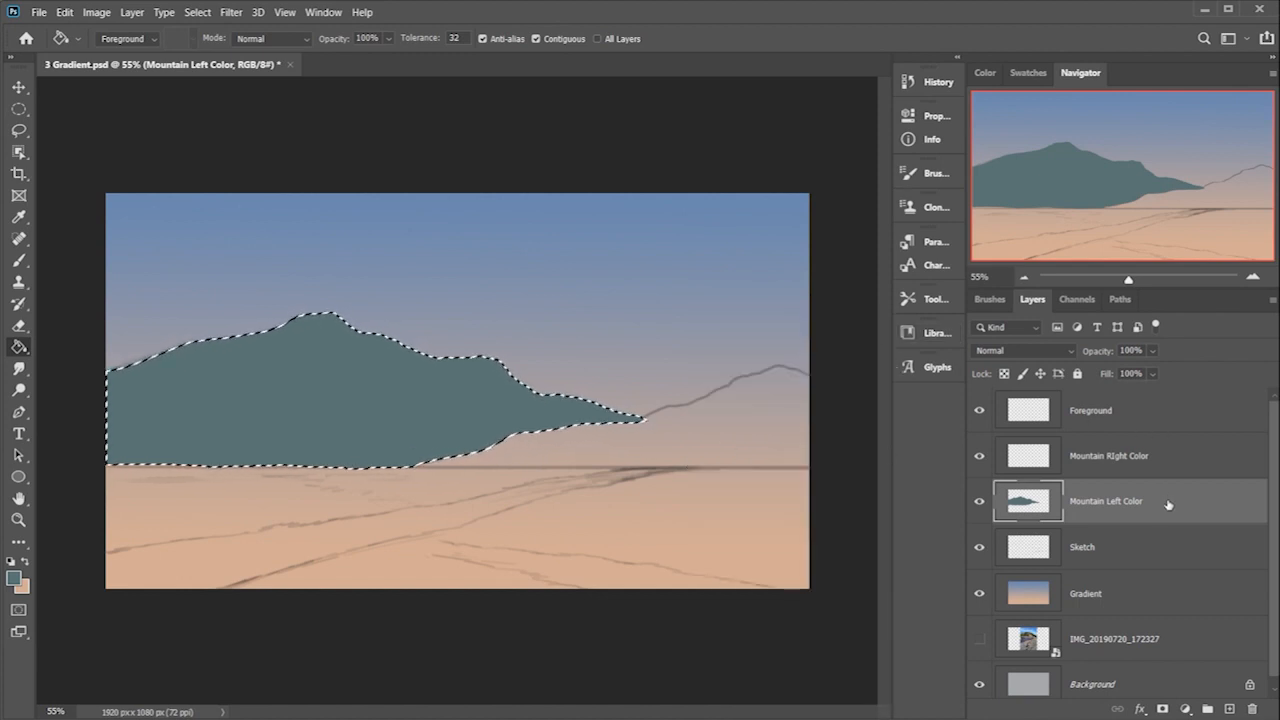
pyautogui.hotkey('ctrl', 'd')
# - Lower the opacity of the Mountain Left Color layer to 83%
pyautogui.click(1152, 350)
pyautogui.moveTo(1175, 372); pyautogui.dragTo(1157, 373)
pyautogui.click(1222, 392)
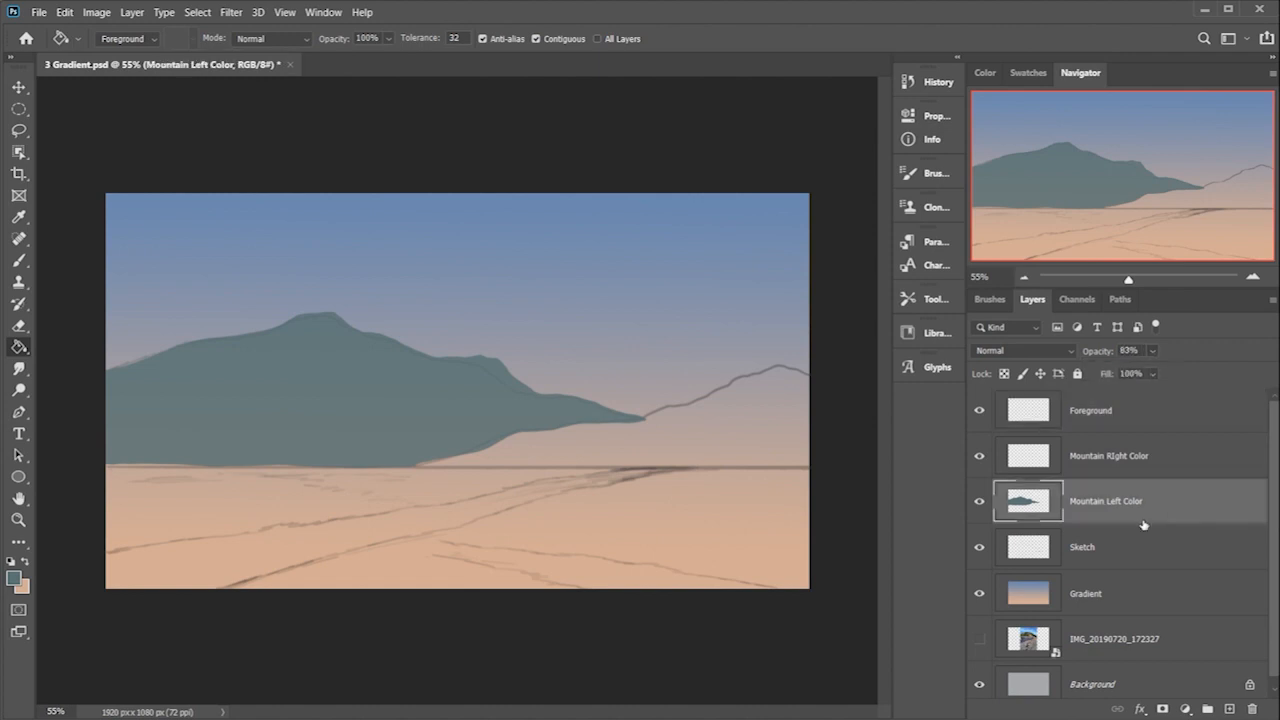
# - On the Mountain RIght Color layer, outline the right mountain down to the horizon with a freehand Lasso selection
pyautogui.click(1158, 459)
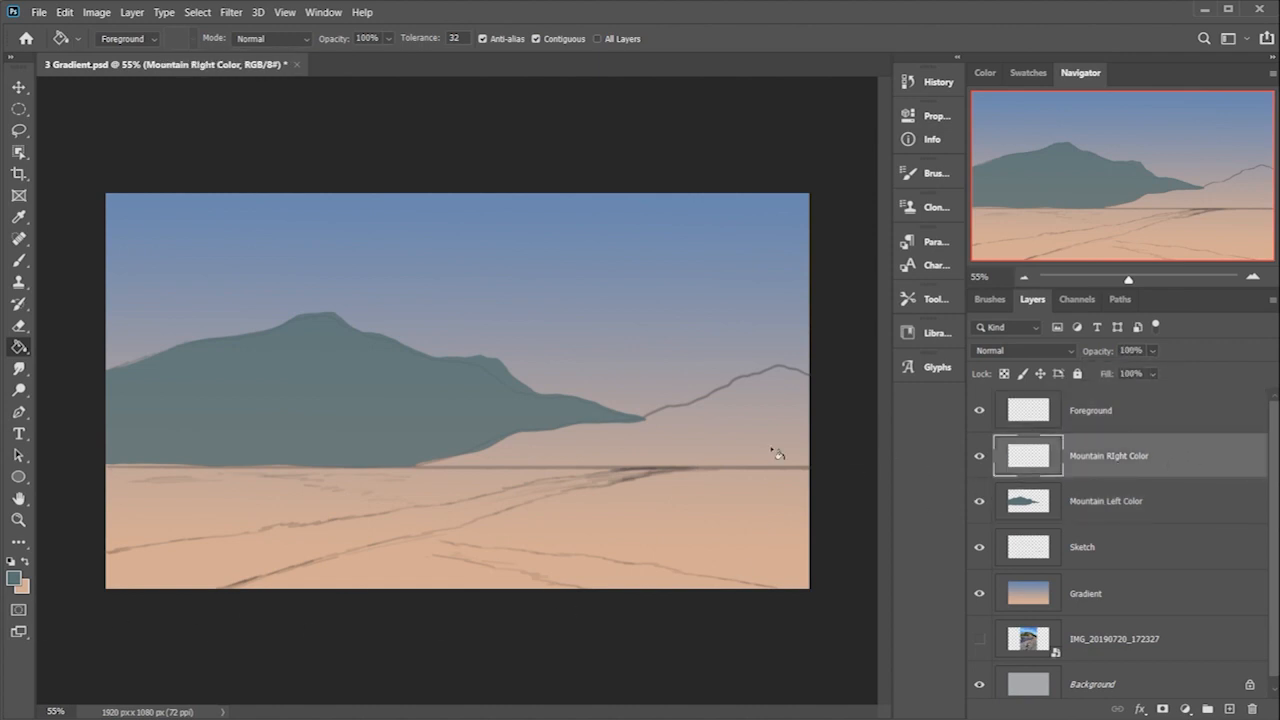
pyautogui.press('l')
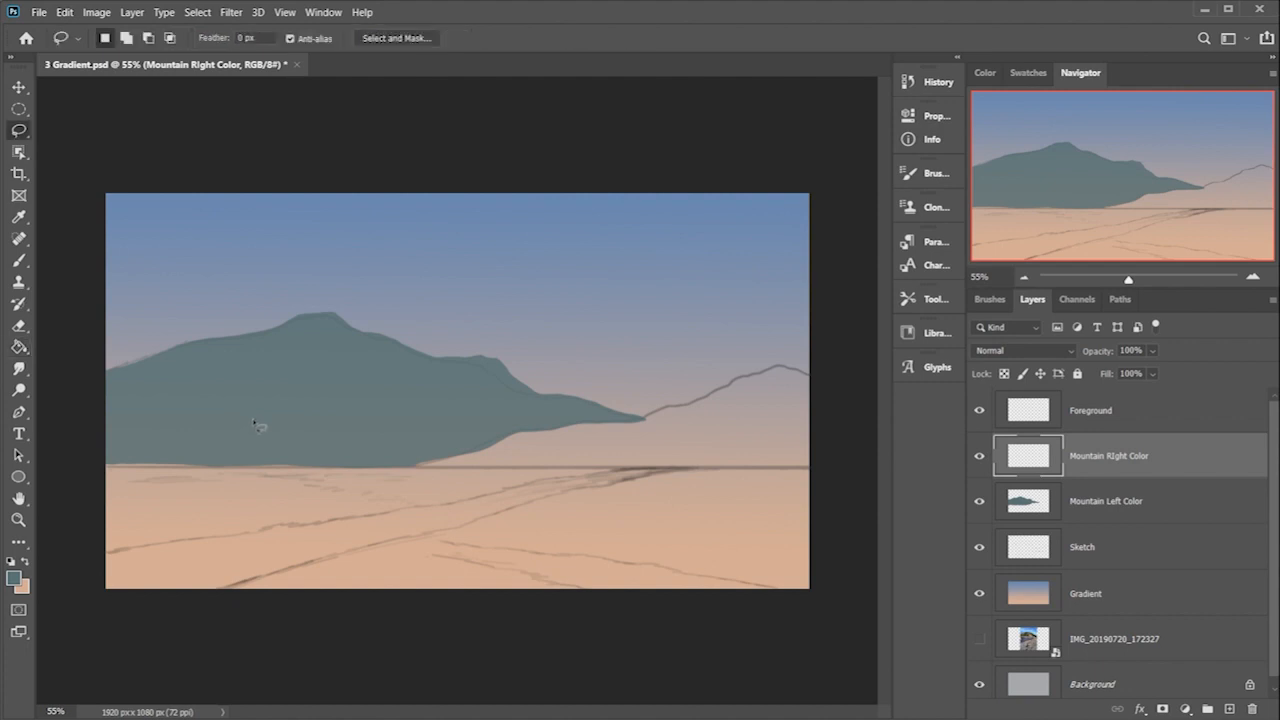
pyautogui.moveTo(487, 443); pyautogui.dragTo(675, 401)
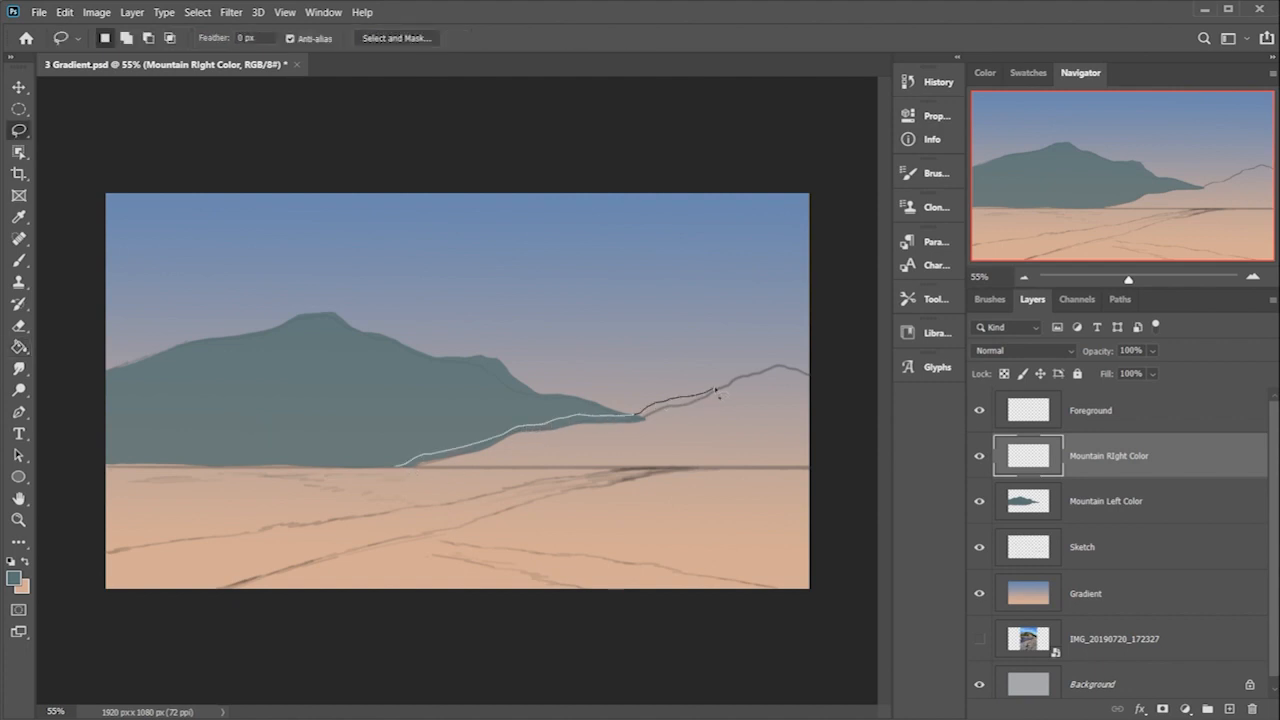
pyautogui.moveTo(752, 372)
pyautogui.mouseDown()
pyautogui.moveTo(790, 366)
pyautogui.moveTo(813, 387)
pyautogui.moveTo(820, 436)
pyautogui.moveTo(791, 476)
pyautogui.moveTo(398, 466)
pyautogui.mouseUp()
# - Fill the right mountain selection with a lighter teal than the left mountain using the Paint Bucket, and deselect
pyautogui.click(928, 333)
pyautogui.press('g')
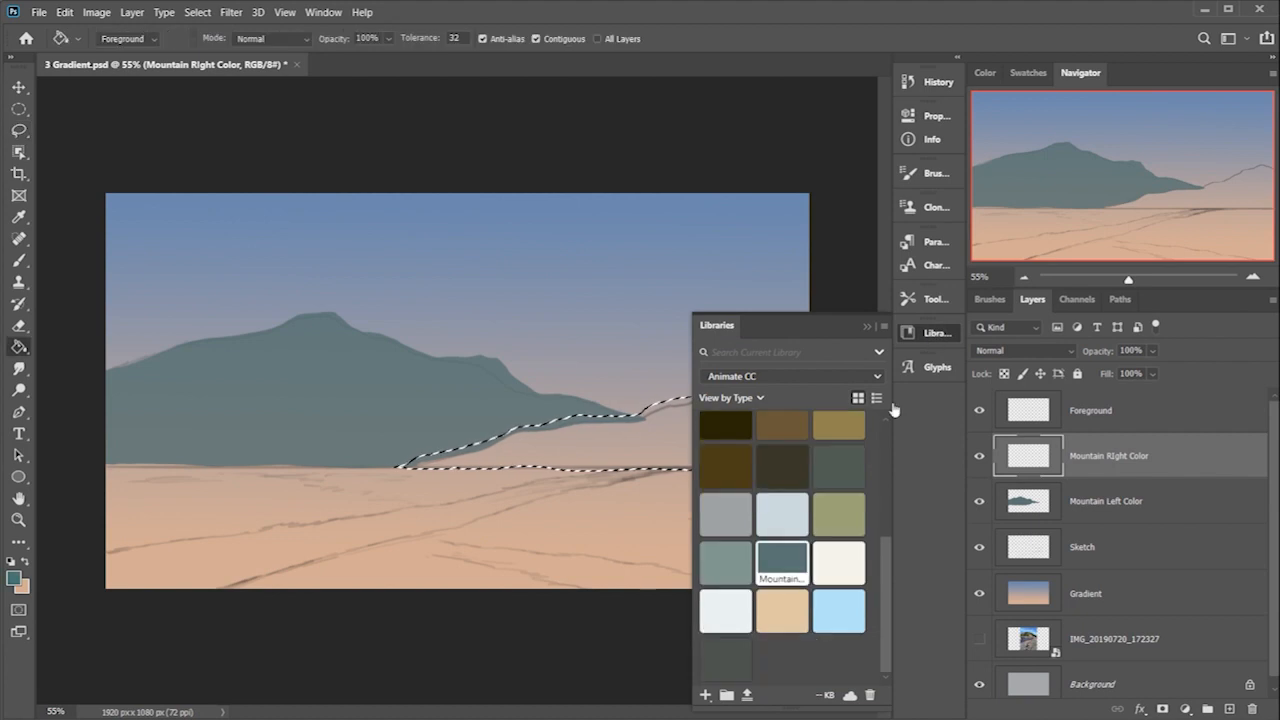
pyautogui.click(867, 326)
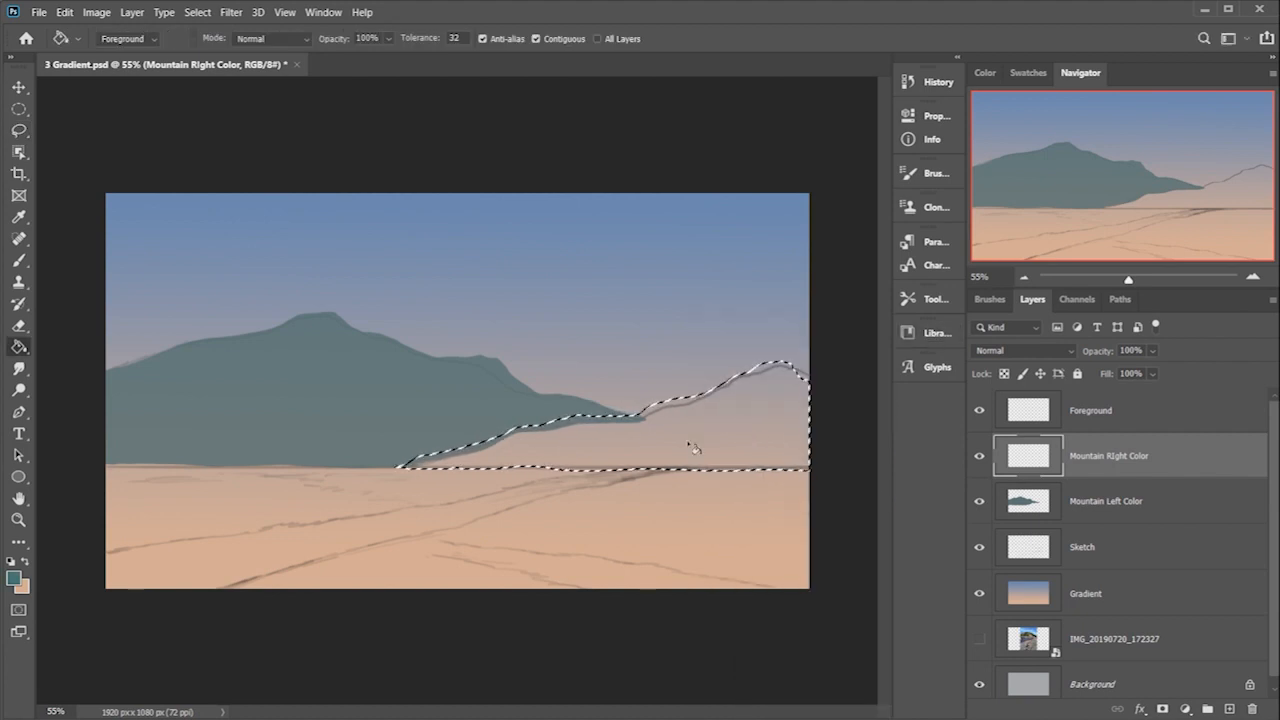
pyautogui.click(14, 578)
pyautogui.click(451, 251)
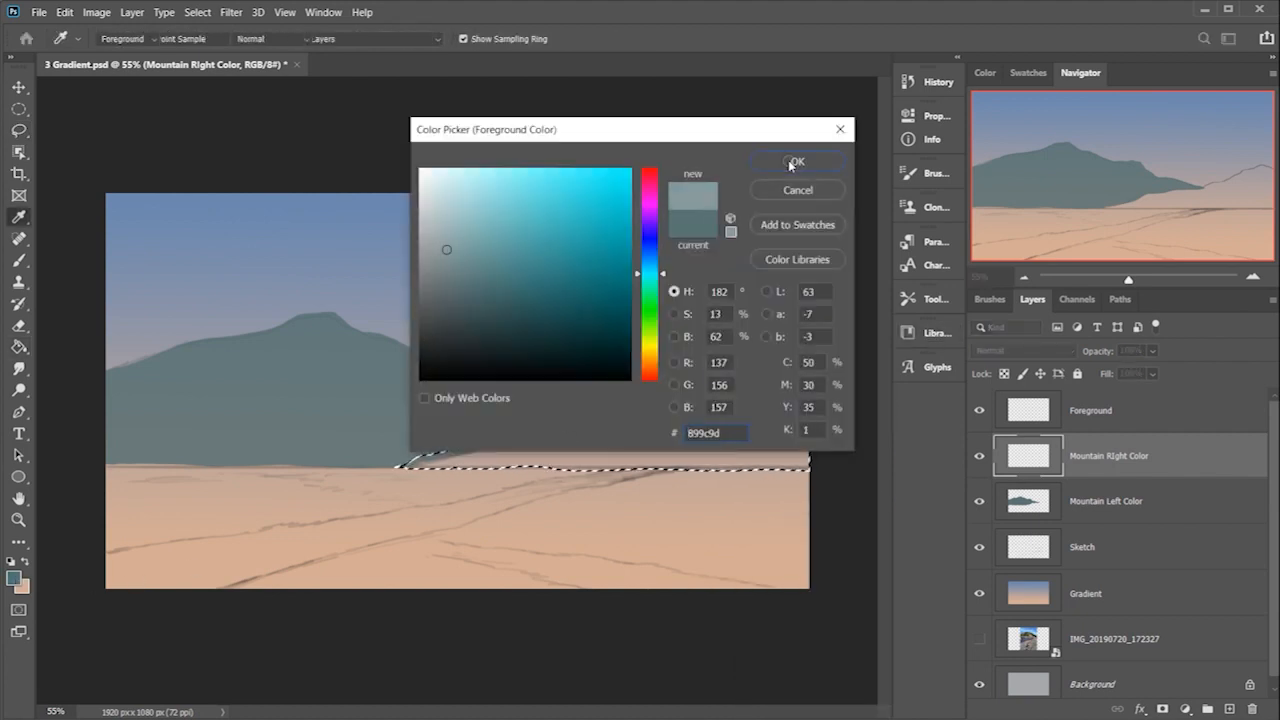
pyautogui.click(797, 161)
pyautogui.click(718, 410)
pyautogui.hotkey('ctrl', 'z')
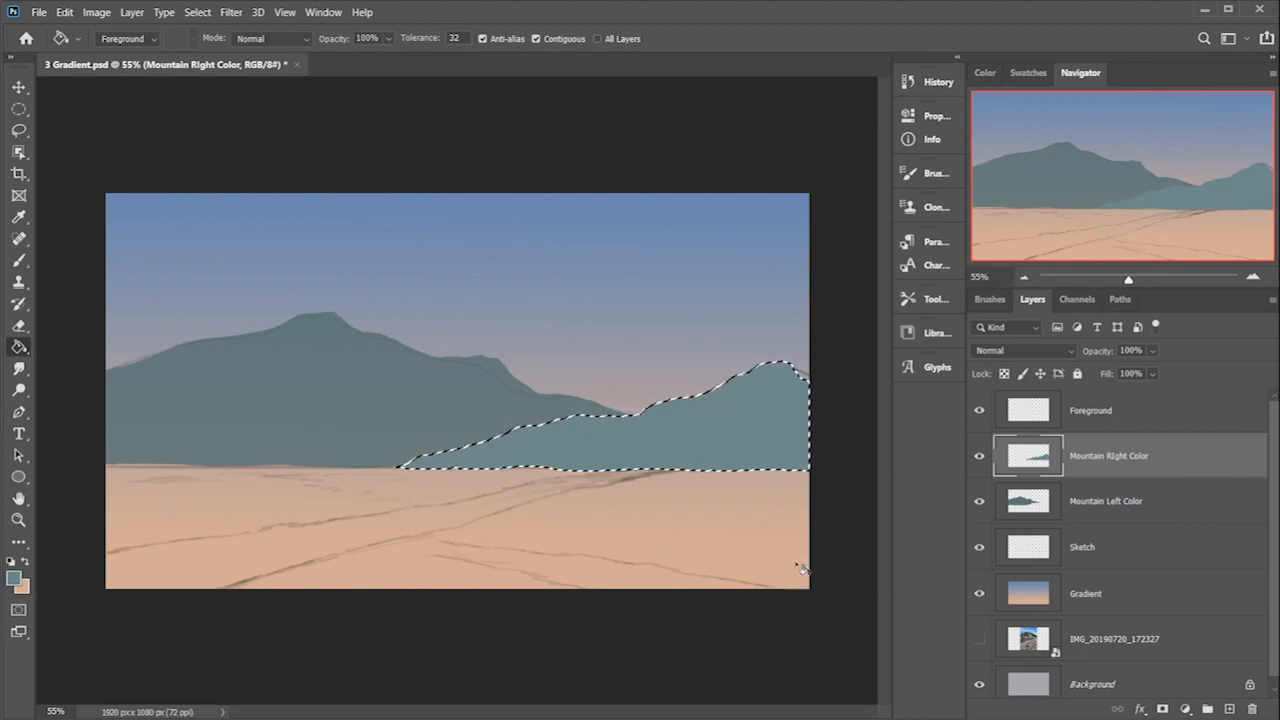
pyautogui.hotkey('ctrl', 'd')
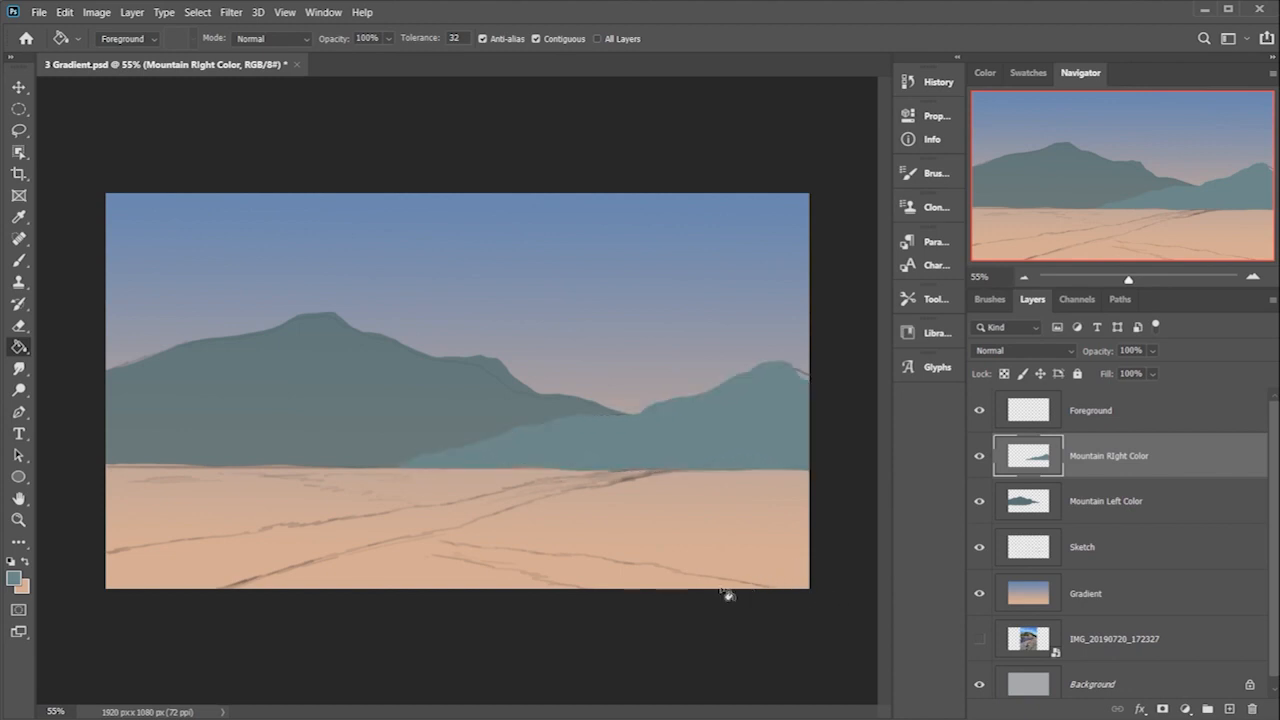
# - On the Foreground layer, select the whole ground area below the horizon with a freehand Lasso selection
pyautogui.click(1100, 410)
pyautogui.press('l')
pyautogui.moveTo(127, 467); pyautogui.dragTo(362, 470)
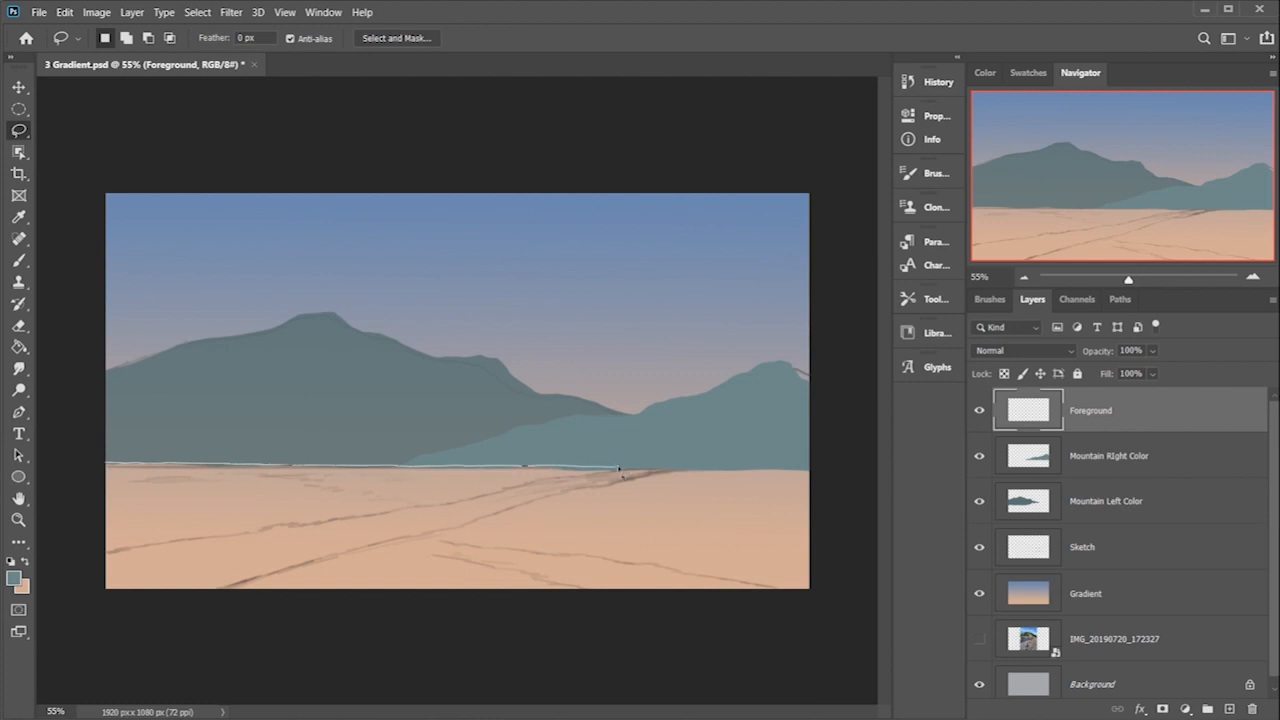
pyautogui.moveTo(722, 468)
pyautogui.mouseDown()
pyautogui.moveTo(814, 470)
pyautogui.moveTo(816, 594)
pyautogui.moveTo(206, 600)
pyautogui.moveTo(91, 585)
pyautogui.moveTo(97, 500)
pyautogui.mouseUp()
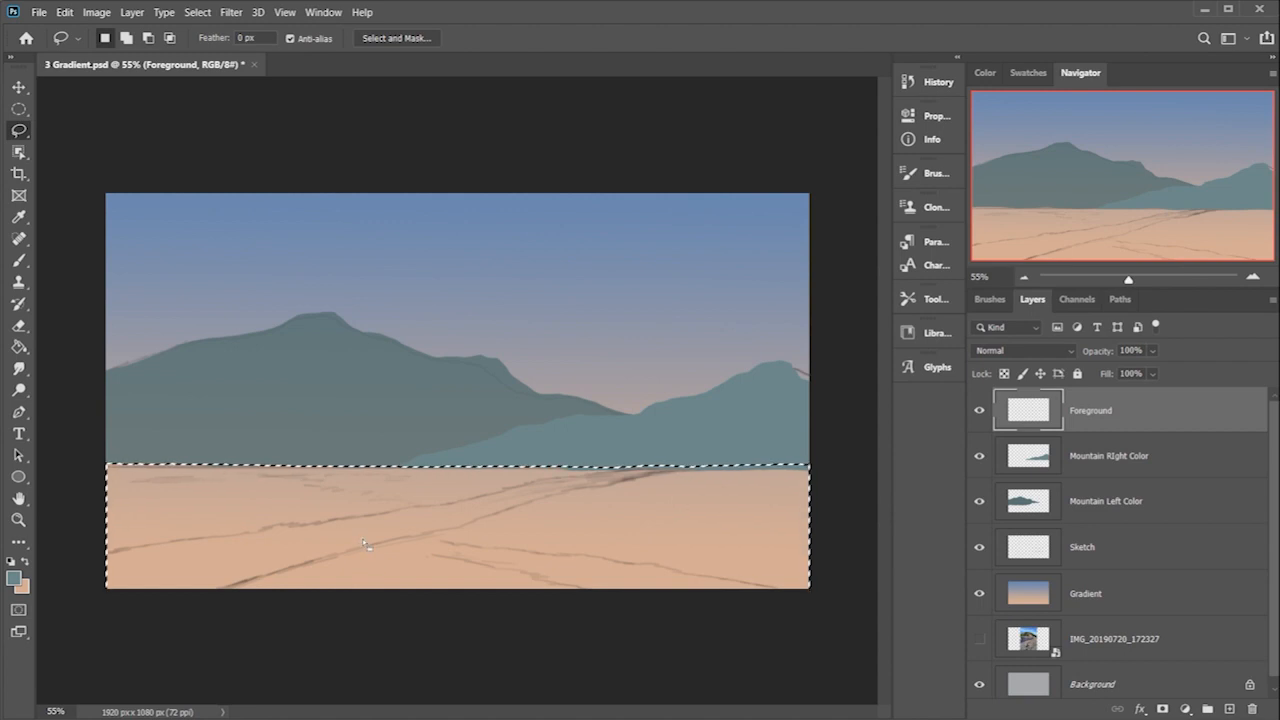
# - Fill the ground selection with the Forest Ground color from the library using the Paint Bucket
pyautogui.press('g')
pyautogui.click(918, 332)
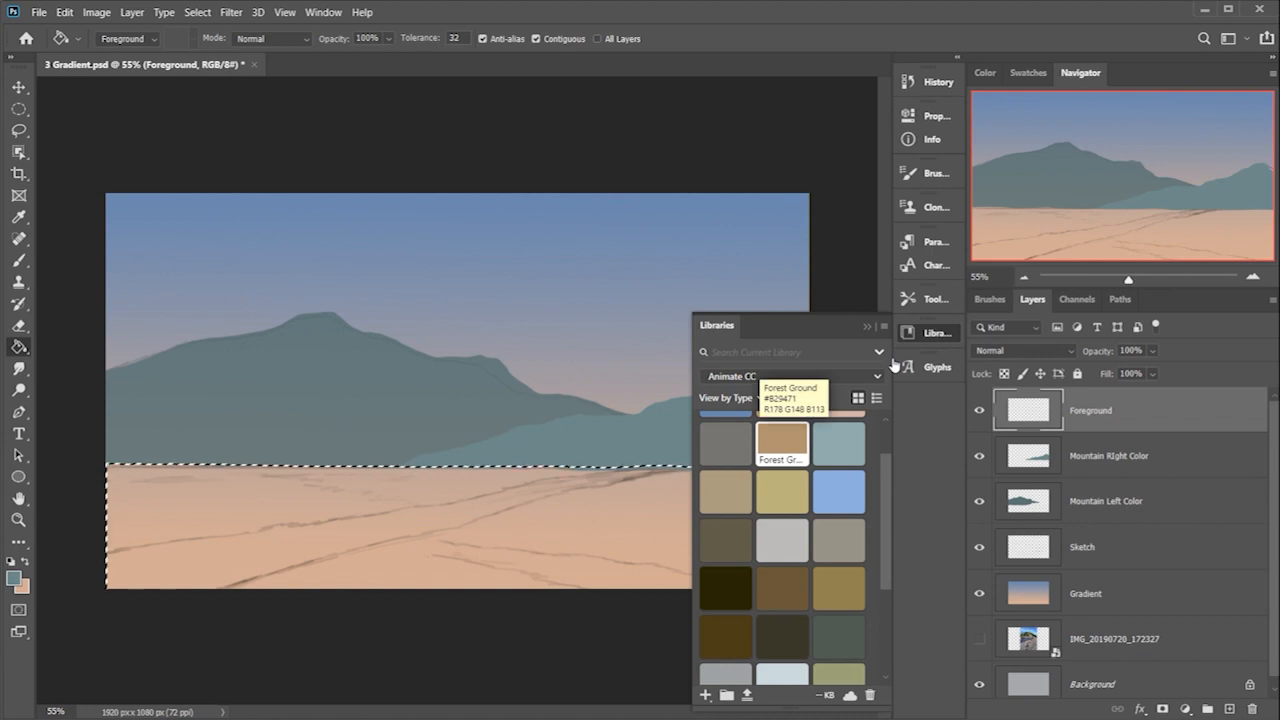
pyautogui.click(782, 443)
pyautogui.click(487, 540)
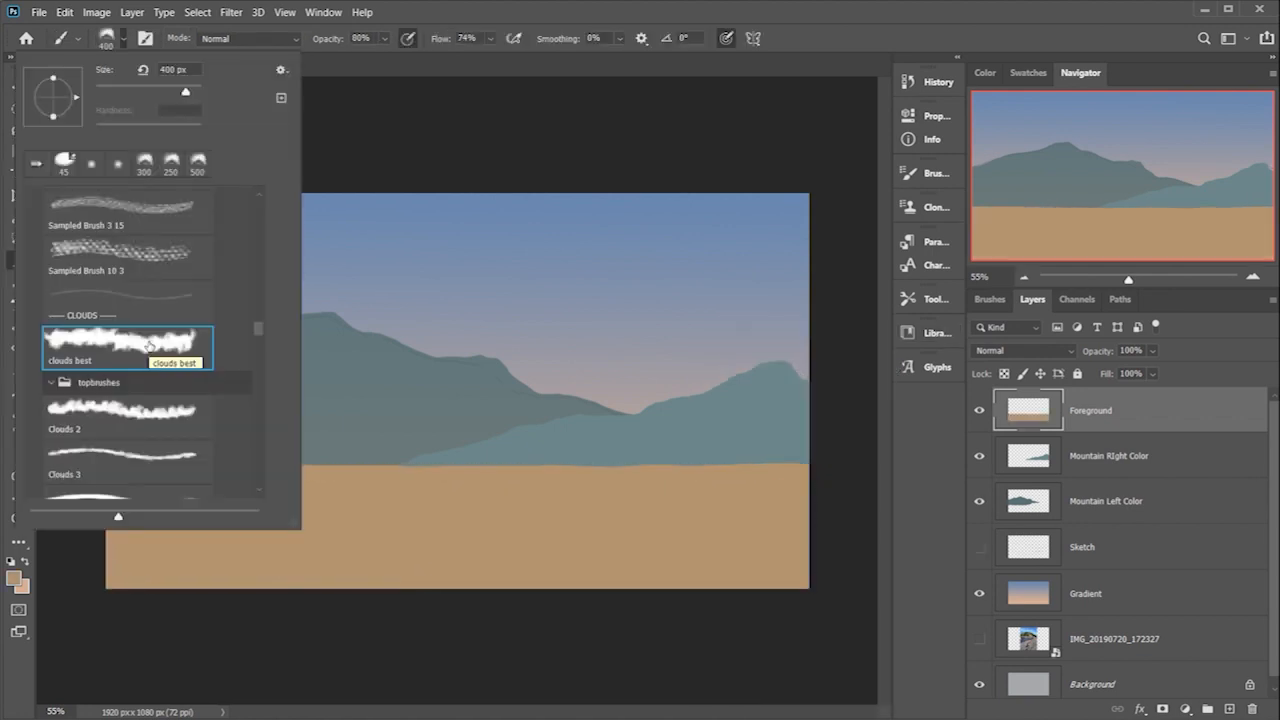
# - Move the clouds best brush directly below Rock 2, and try selecting the Pine Forest, Sampled Brush 1 57, Little leaves ok and Rock 2 presets
pyautogui.moveTo(180, 348)
pyautogui.mouseDown()
pyautogui.moveTo(175, 295)
pyautogui.moveTo(237, 153)
pyautogui.moveTo(145, 215)
pyautogui.moveTo(140, 233)
pyautogui.mouseUp()
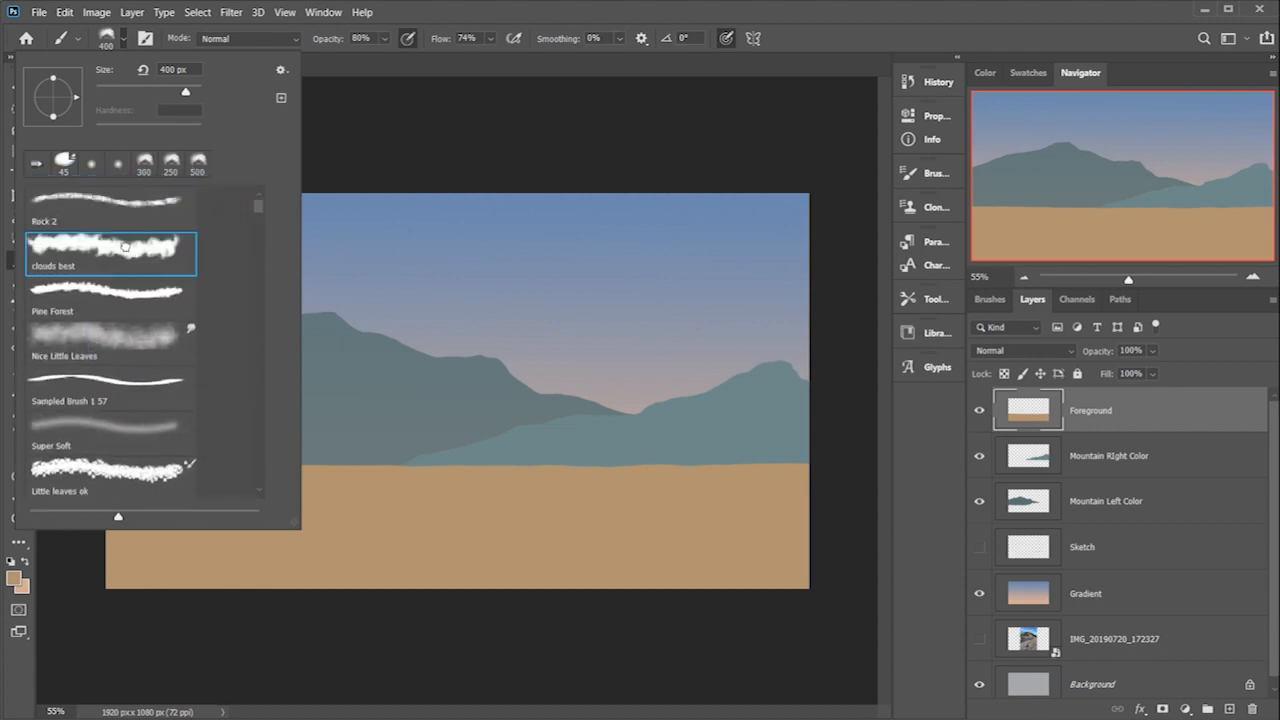
pyautogui.click(105, 303)
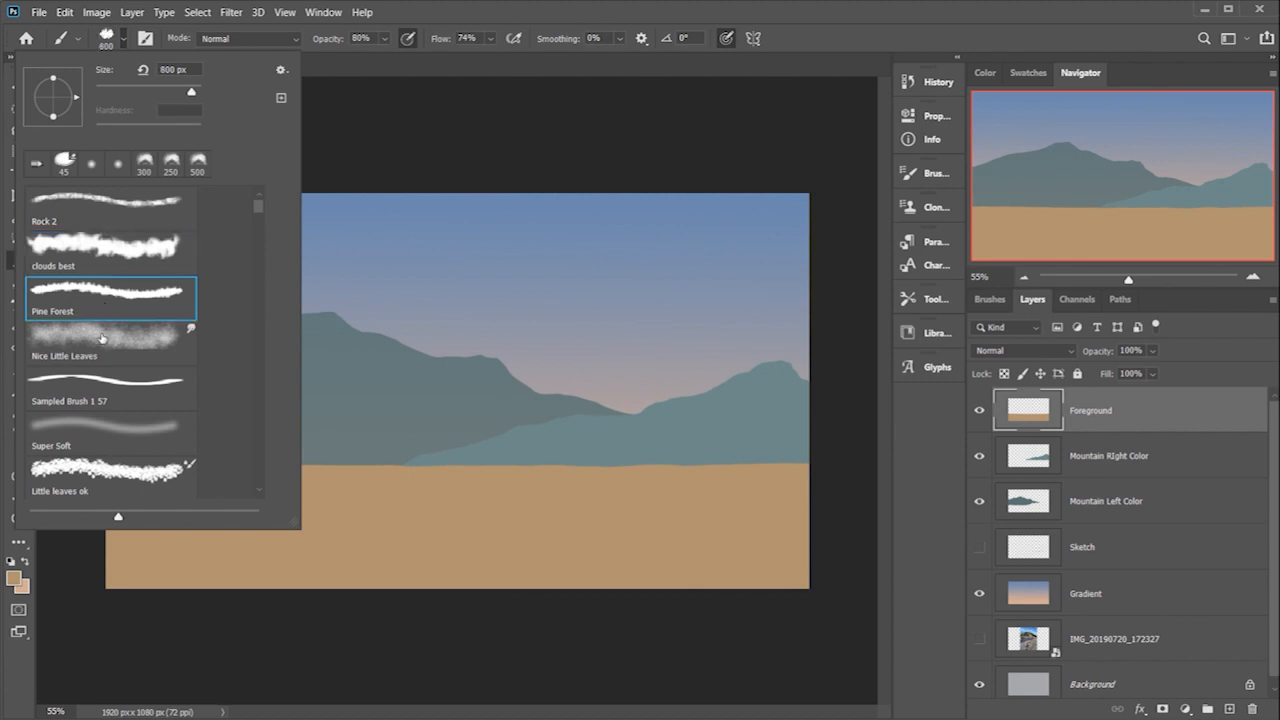
pyautogui.click(78, 393)
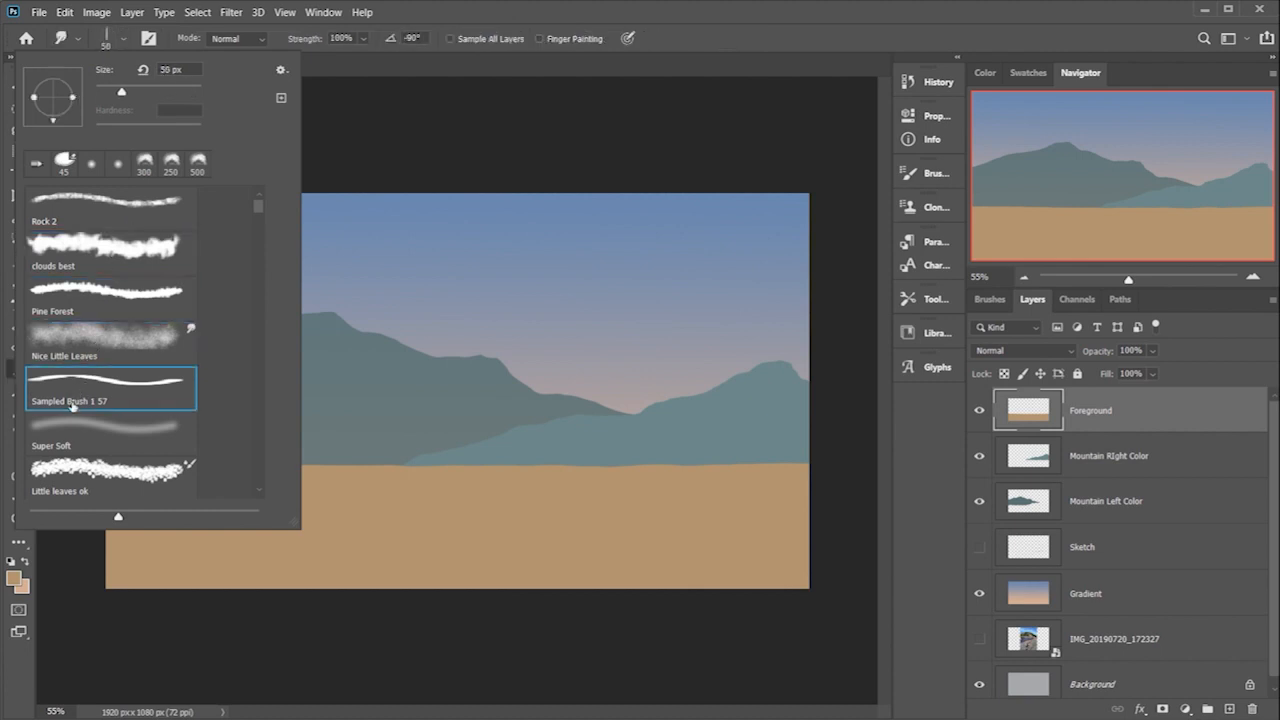
pyautogui.click(85, 478)
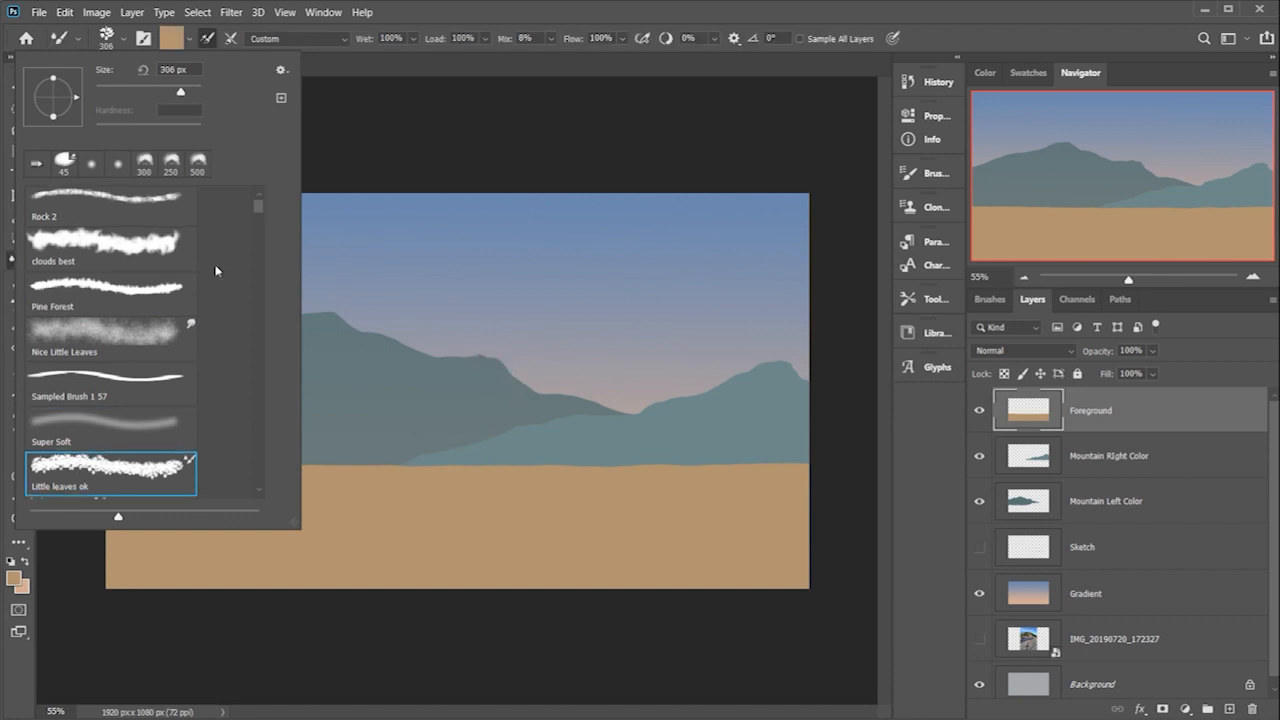
pyautogui.moveTo(256, 211); pyautogui.dragTo(262, 190)
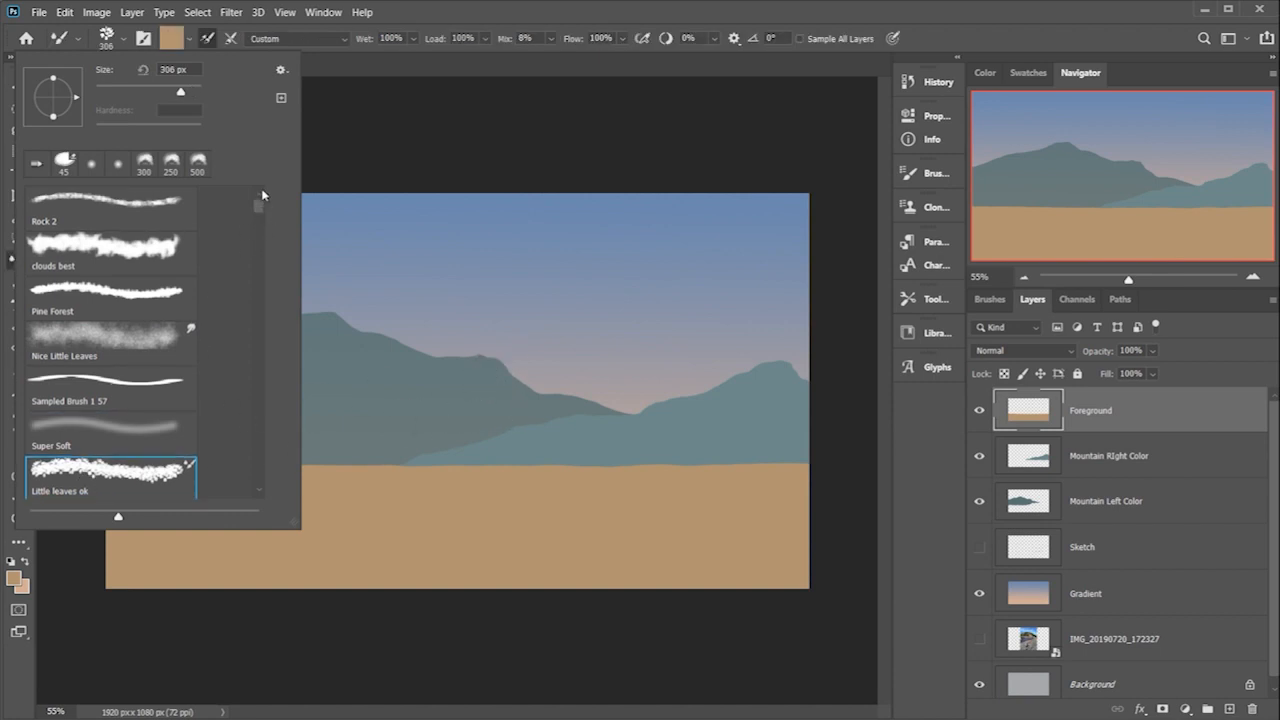
pyautogui.click(182, 196)
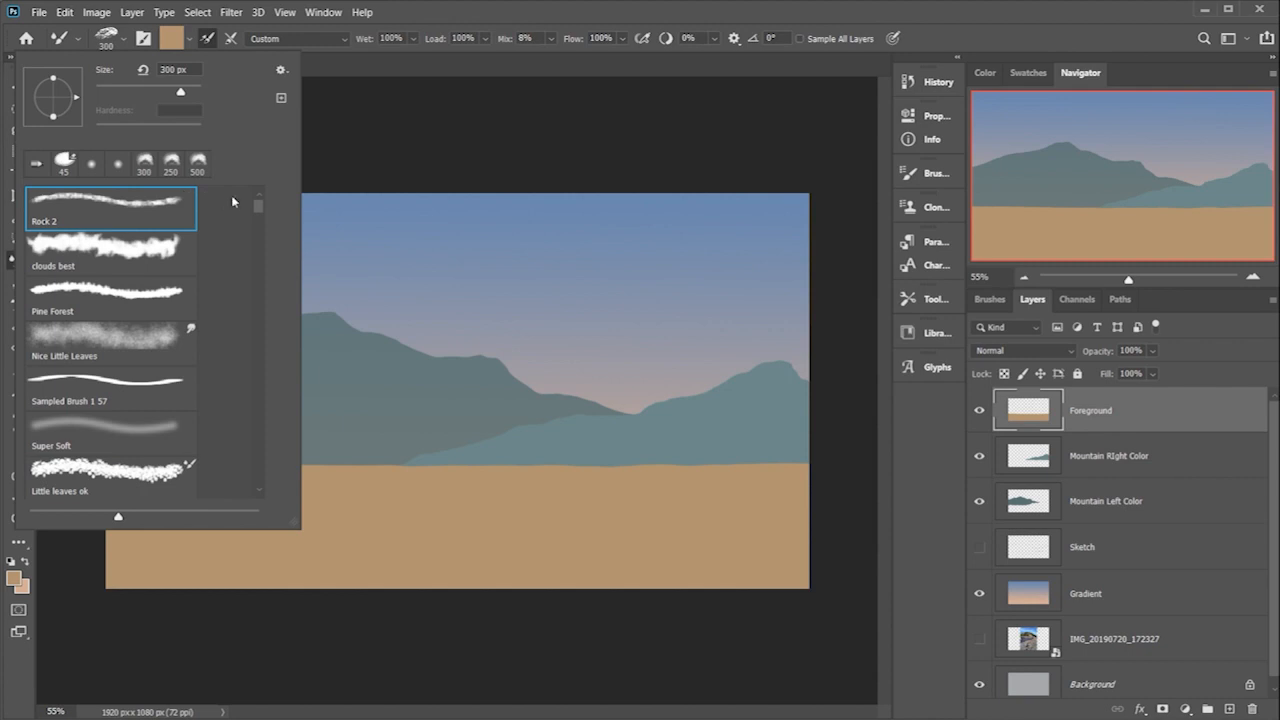
# - Create a new brush group named with the owner's first name followed by Topbrushes
pyautogui.click(281, 70)
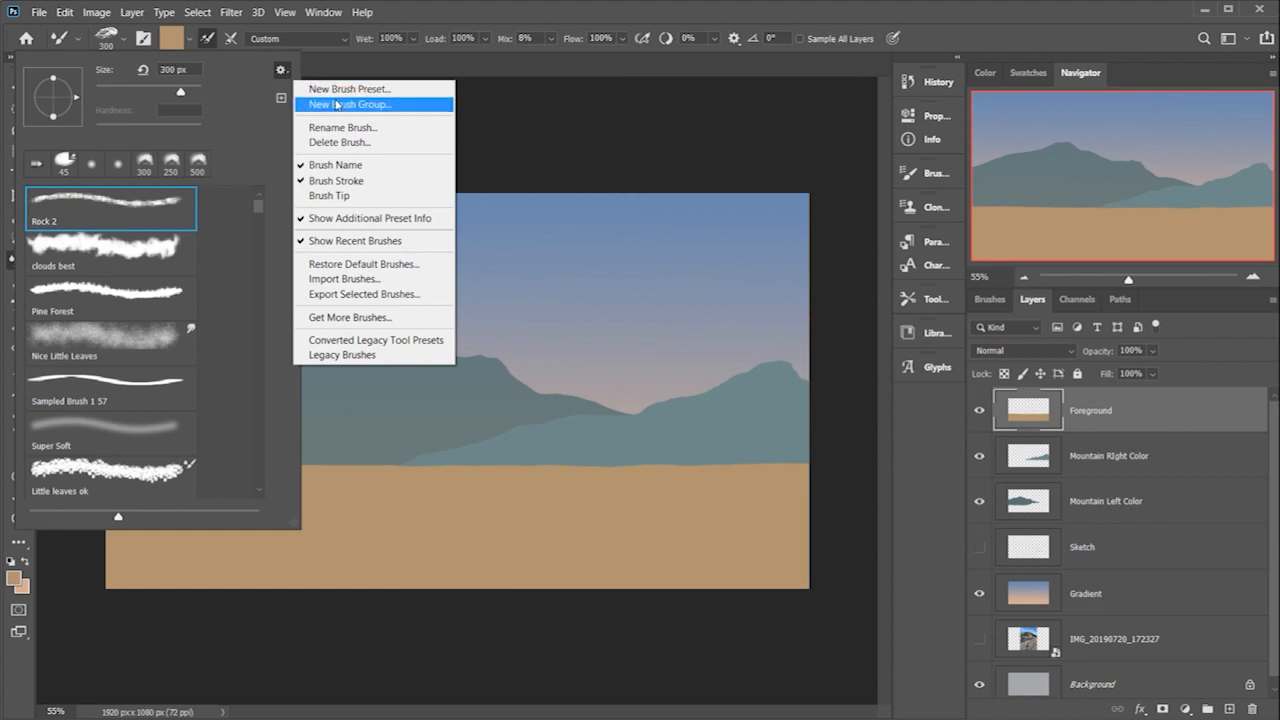
pyautogui.click(361, 105)
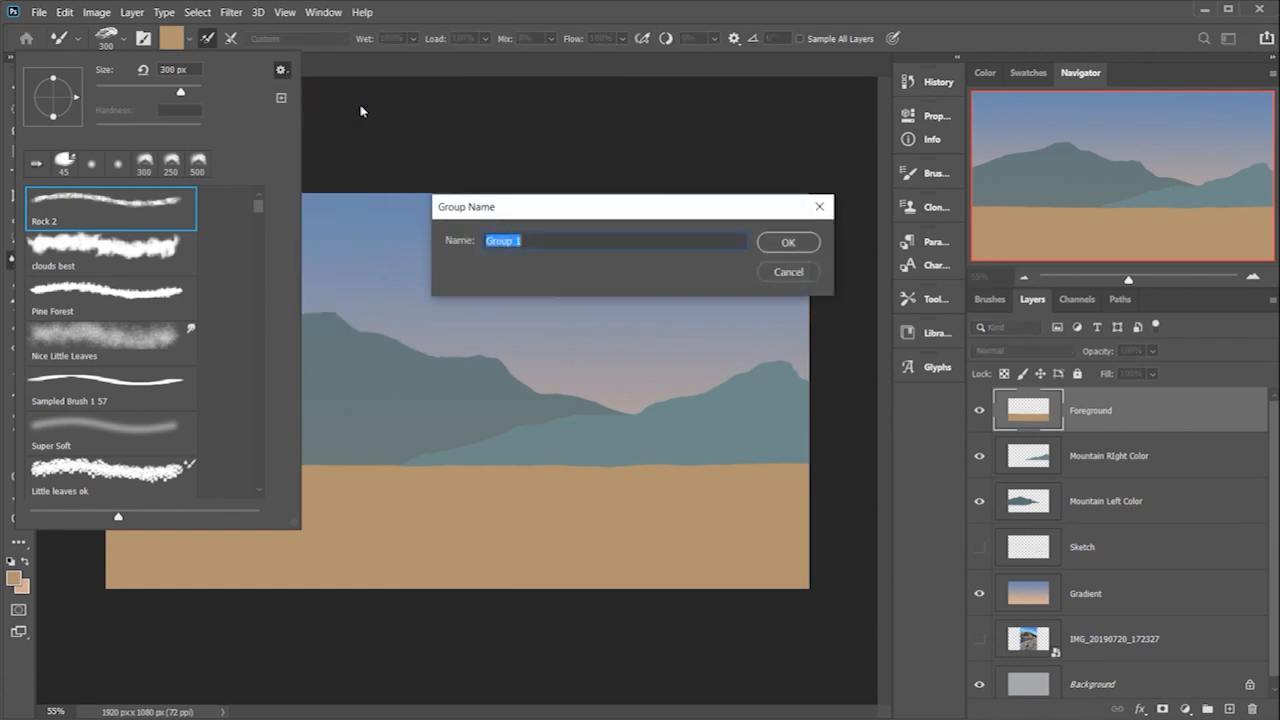
pyautogui.write('Michaels Topbrushes')
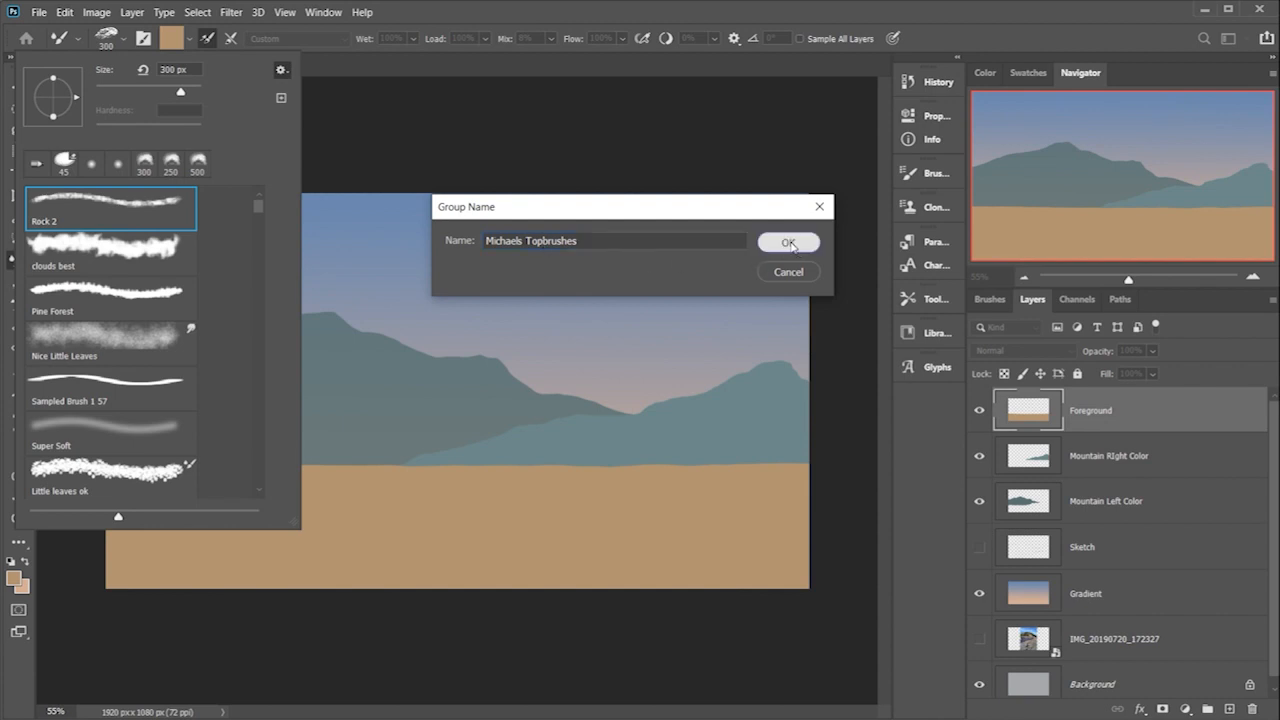
pyautogui.click(789, 243)
# - Move Rock 2 into the new top brushes group, collapse it, and put the free hair photshop brush into Free Hair Photoshop Brushes
pyautogui.click(170, 271)
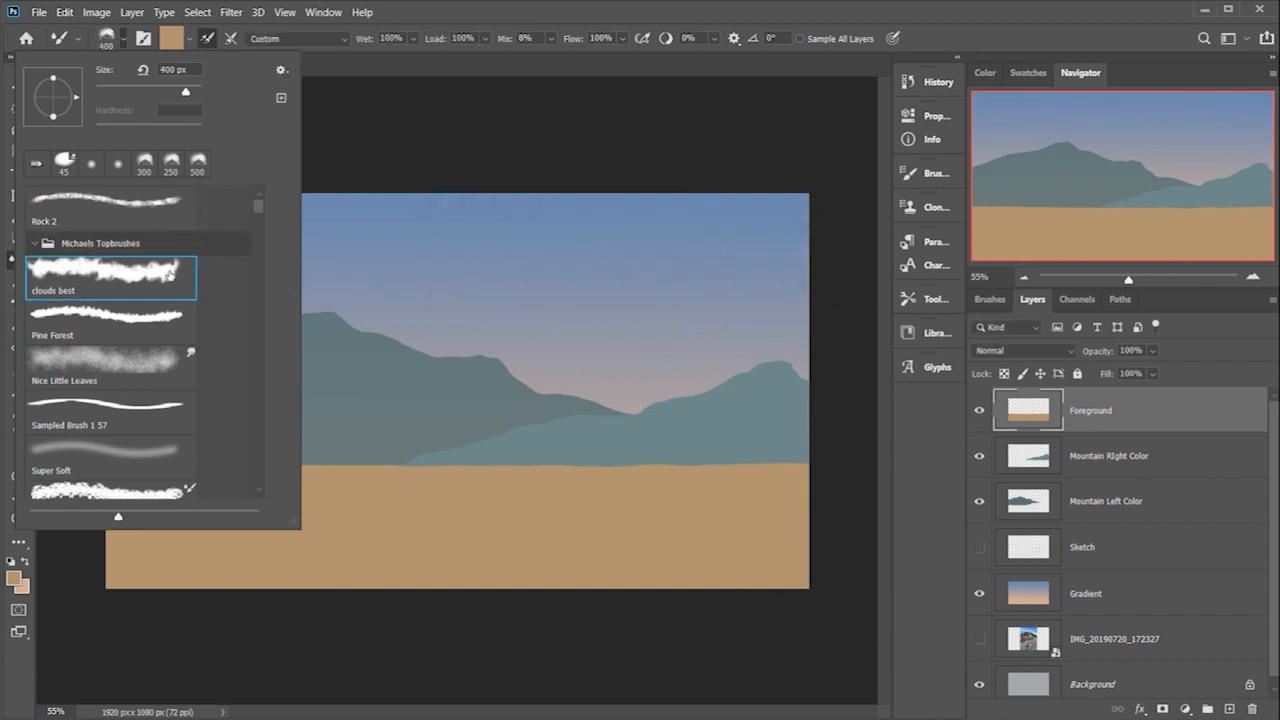
pyautogui.click(124, 243)
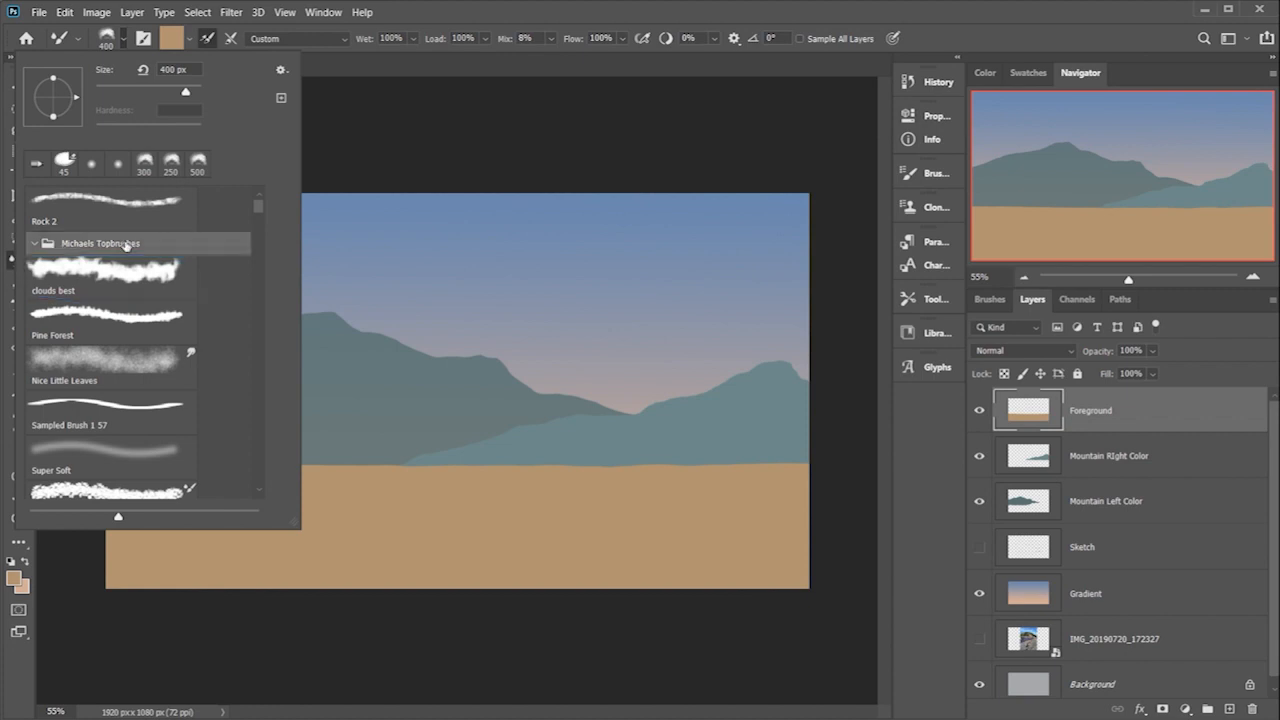
pyautogui.moveTo(126, 268)
pyautogui.mouseDown()
pyautogui.moveTo(77, 236)
pyautogui.moveTo(110, 222)
pyautogui.moveTo(65, 240)
pyautogui.moveTo(128, 245)
pyautogui.mouseUp()
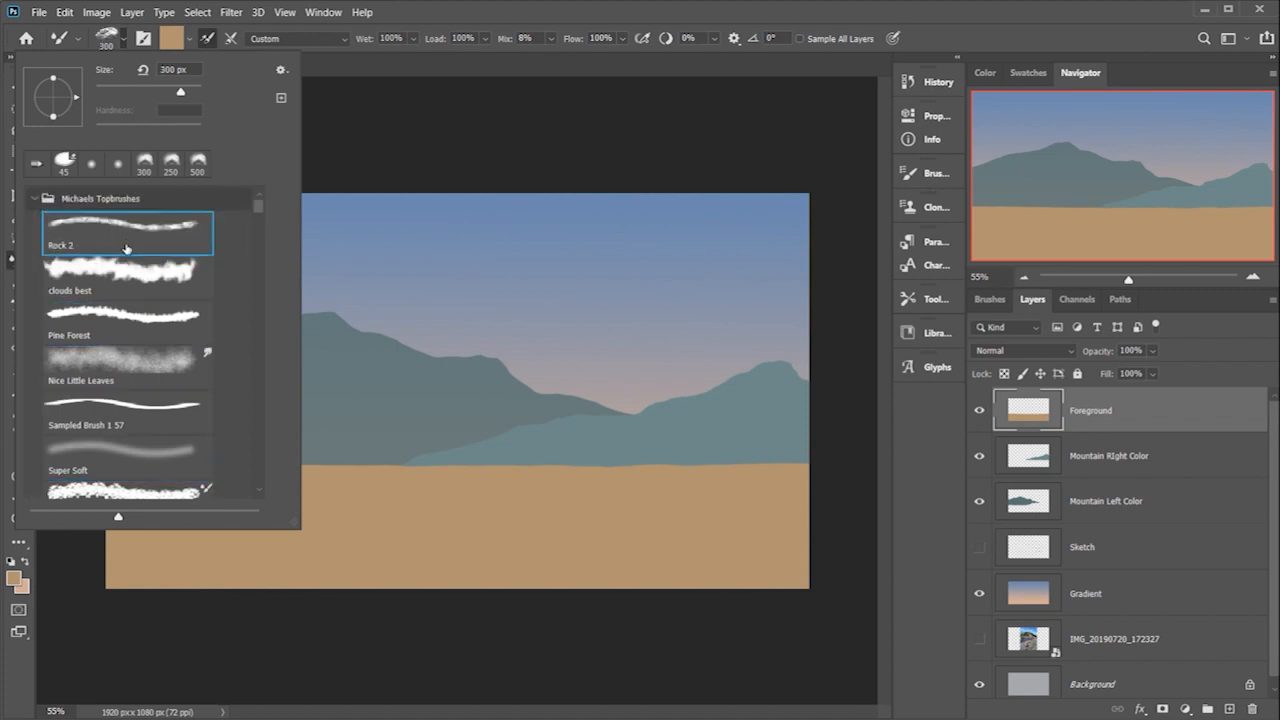
pyautogui.click(36, 200)
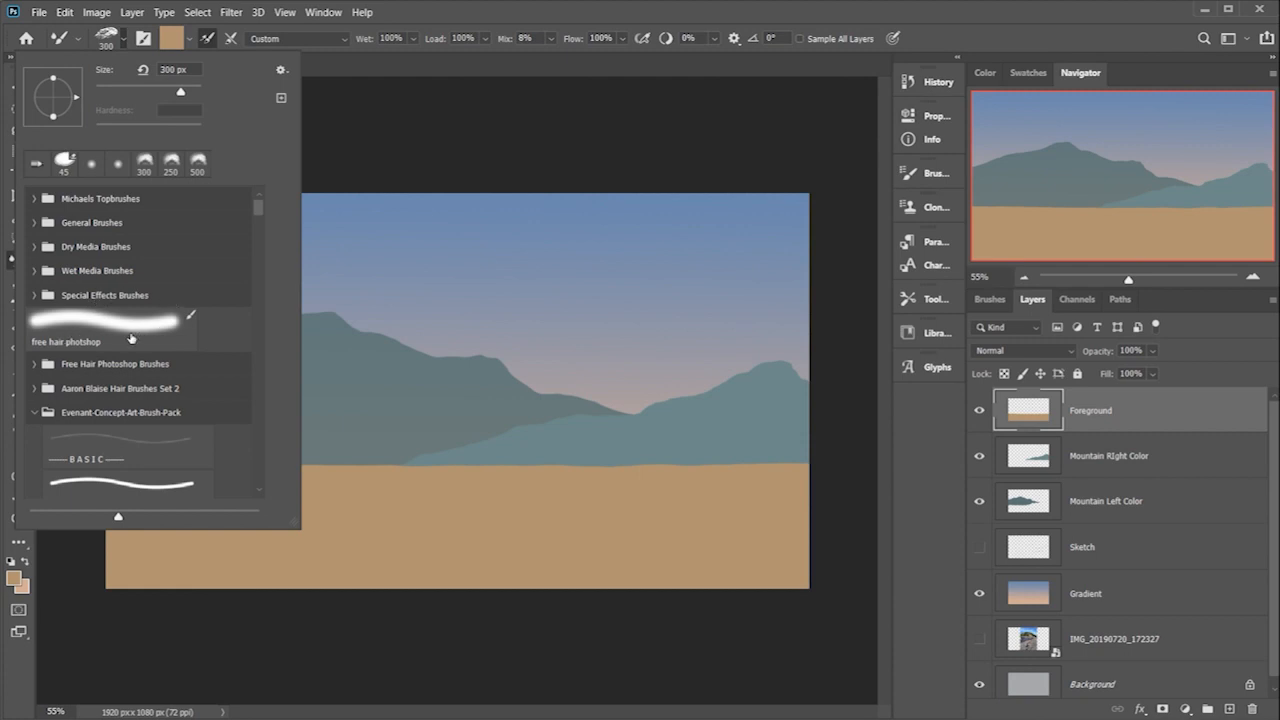
pyautogui.moveTo(128, 326); pyautogui.dragTo(122, 367)
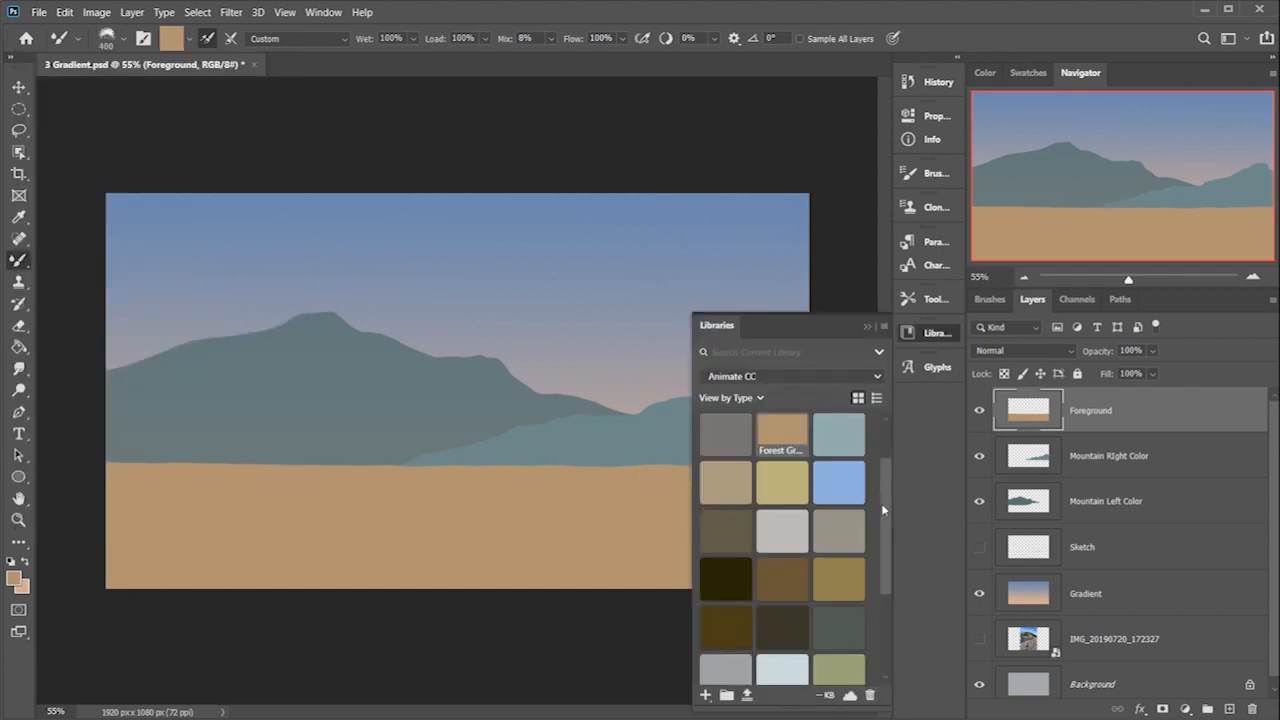
# - Pick a color swatch from further down the Animate CC library
pyautogui.moveTo(881, 503); pyautogui.dragTo(885, 589)
pyautogui.click(722, 610)
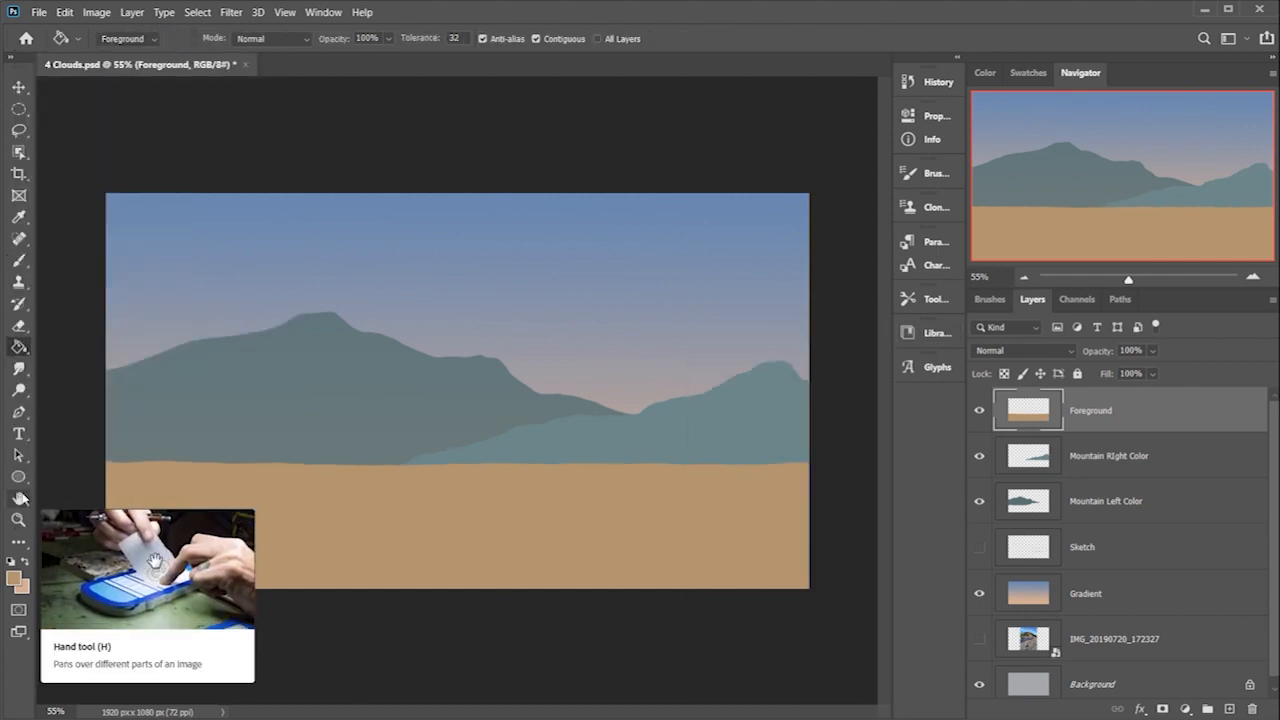
# - Create a new layer named Clouds above the Foreground layer
pyautogui.hotkey('ctrl', 'shift', 'n')
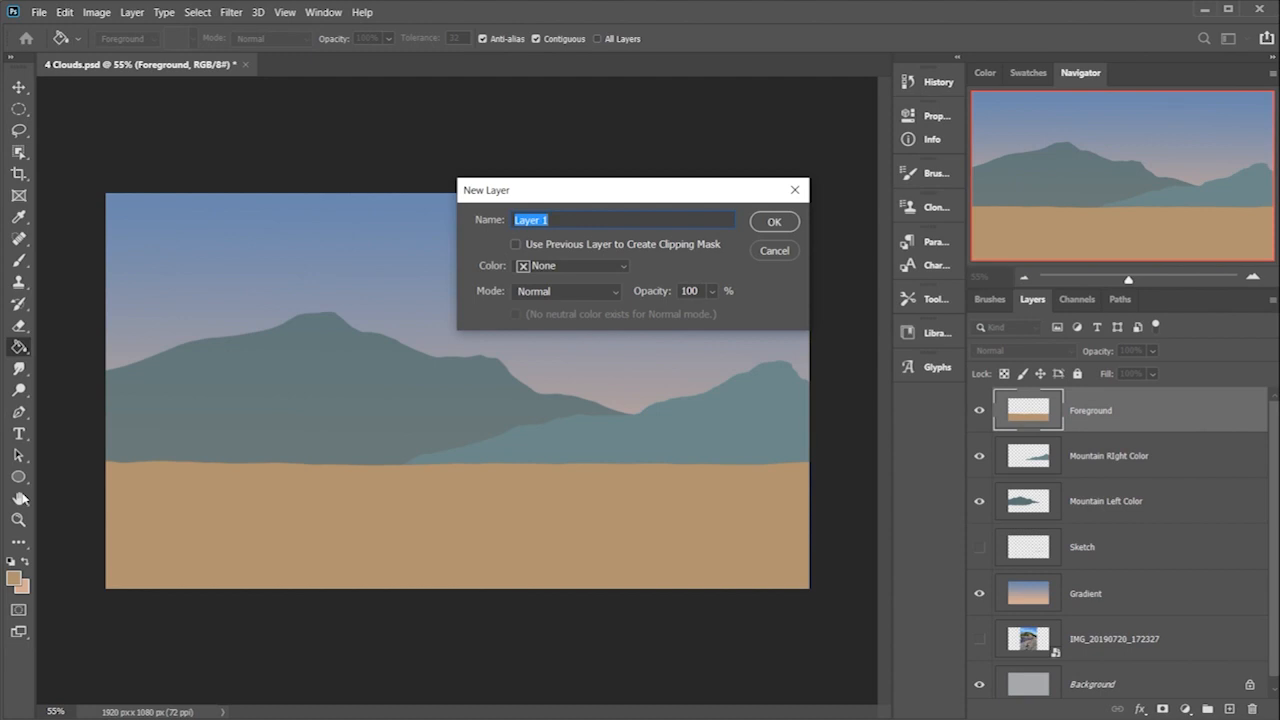
pyautogui.write('Clouds')
pyautogui.click(786, 228)
# - Activate the Brush tool with the cloud brush and set its opacity to 39%
pyautogui.press('b')
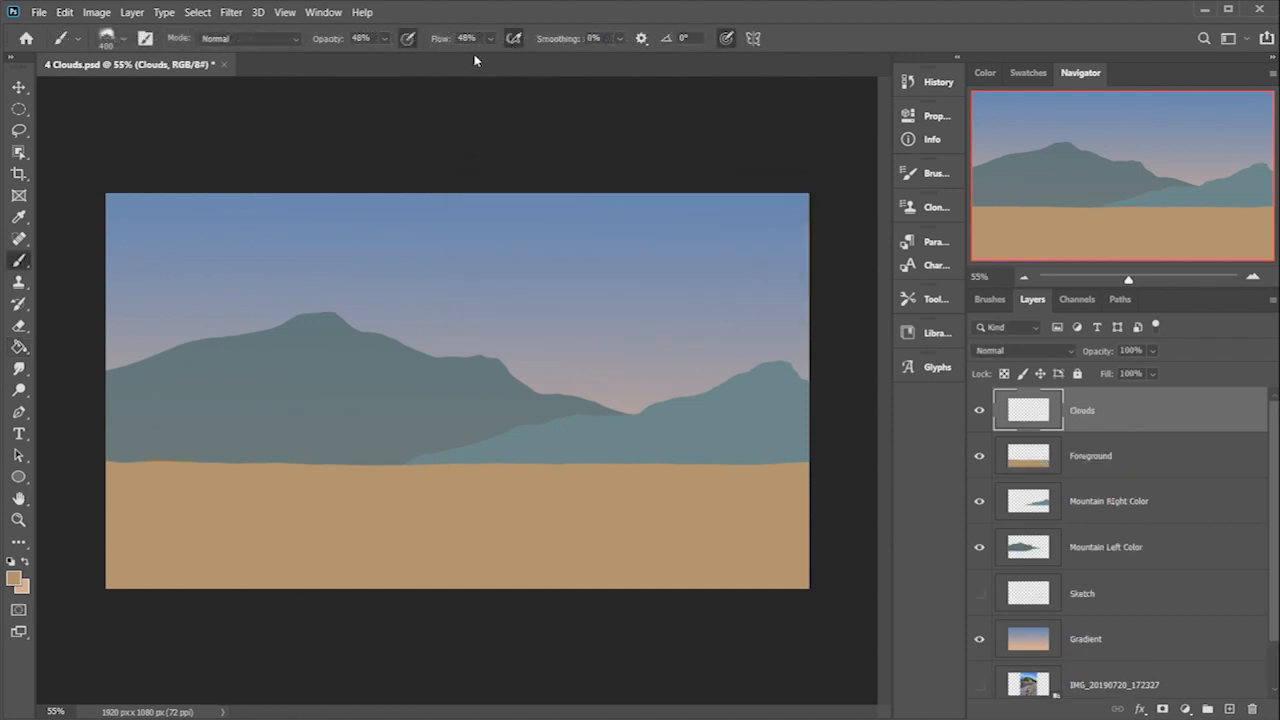
pyautogui.click(384, 39)
pyautogui.moveTo(393, 58); pyautogui.dragTo(388, 60)
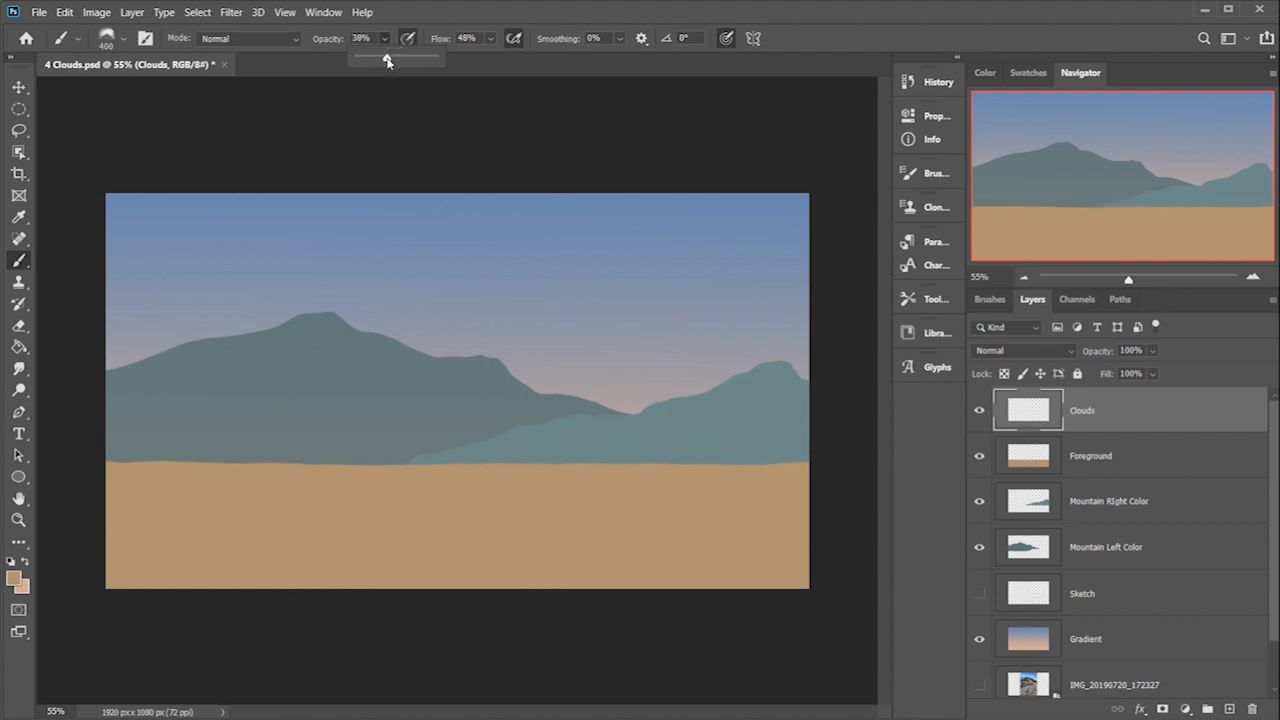
pyautogui.click(479, 55)
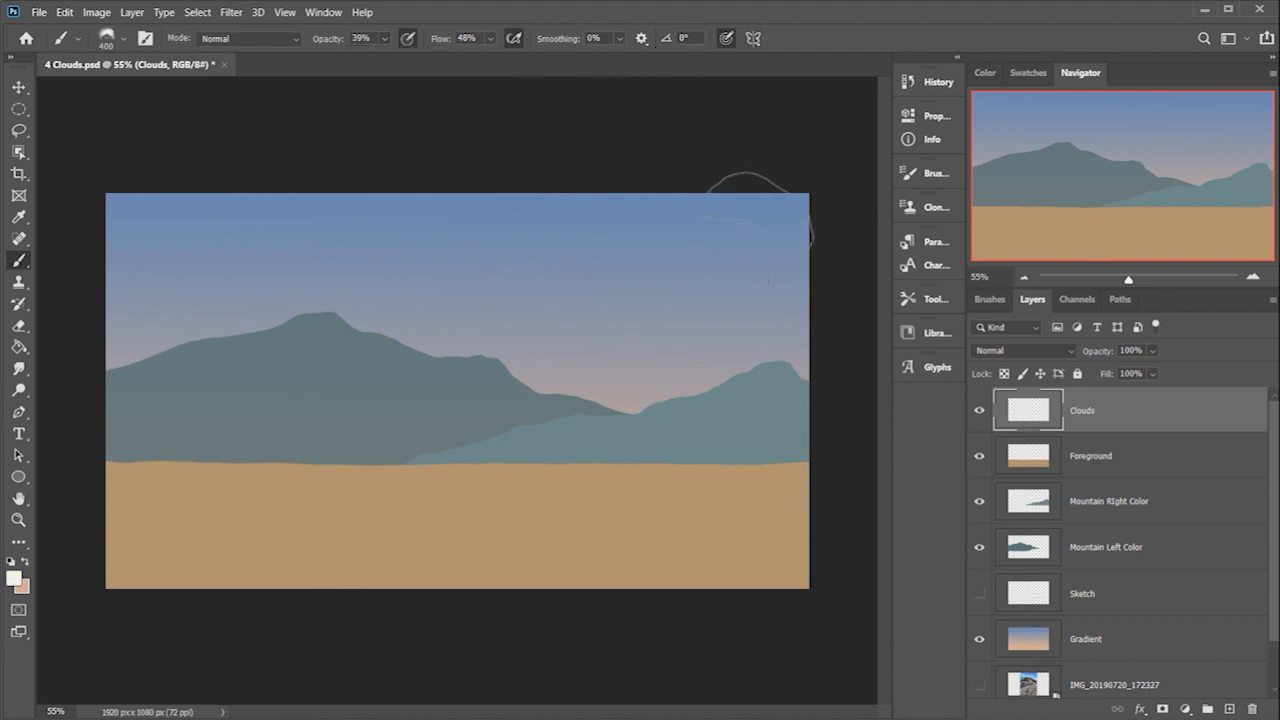
# - Paint soft near-white clouds from the sky's upper right down toward the gap between the mountains, varying the brush size
pyautogui.moveTo(760, 220); pyautogui.dragTo(738, 224)
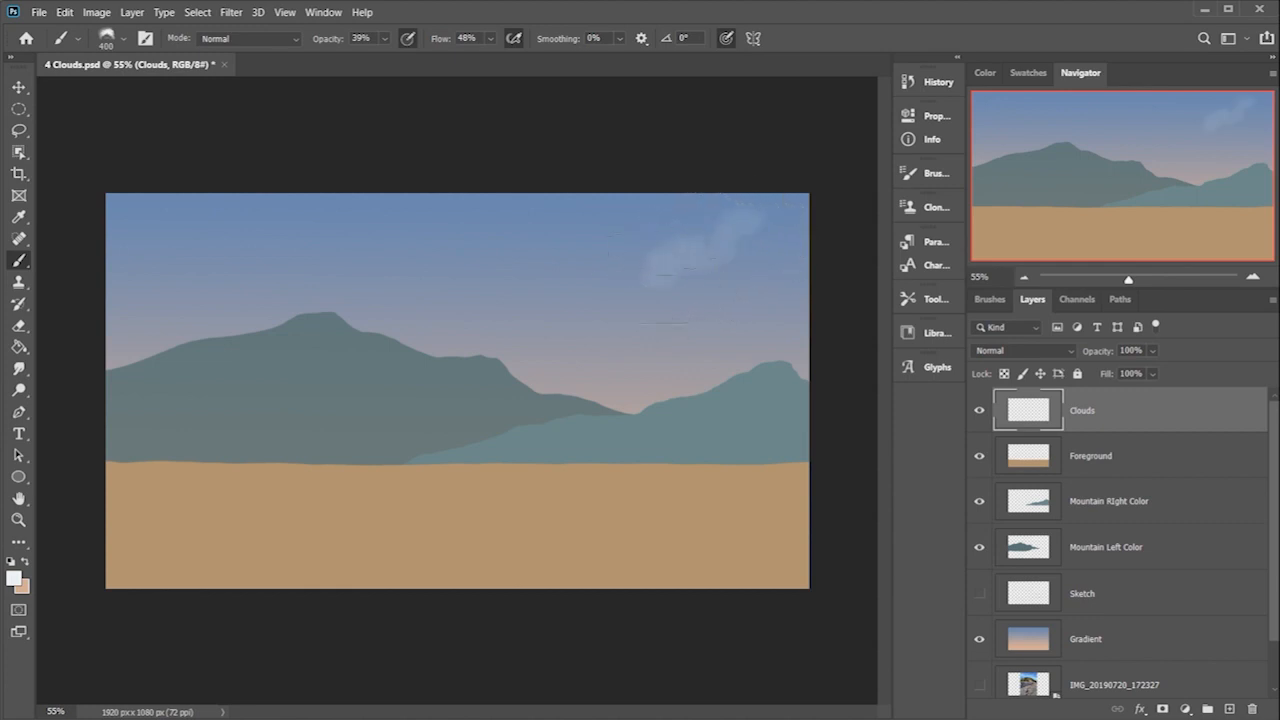
pyautogui.moveTo(723, 265); pyautogui.dragTo(666, 268)
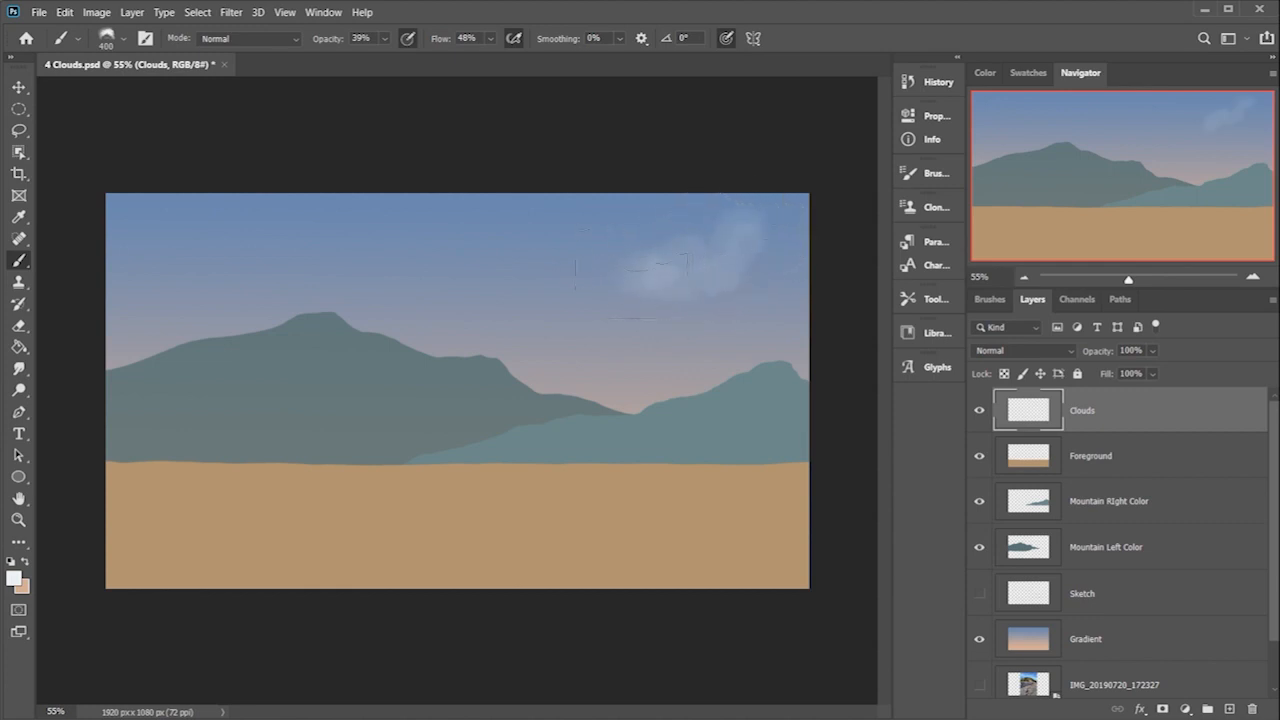
pyautogui.press(']')
pyautogui.press(']')
pyautogui.moveTo(625, 301)
pyautogui.mouseDown()
pyautogui.moveTo(589, 306)
pyautogui.moveTo(598, 288)
pyautogui.moveTo(575, 265)
pyautogui.moveTo(566, 272)
pyautogui.moveTo(595, 300)
pyautogui.moveTo(561, 280)
pyautogui.moveTo(556, 343)
pyautogui.moveTo(521, 360)
pyautogui.moveTo(451, 335)
pyautogui.moveTo(436, 345)
pyautogui.moveTo(458, 343)
pyautogui.moveTo(415, 350)
pyautogui.moveTo(406, 334)
pyautogui.moveTo(466, 308)
pyautogui.moveTo(611, 340)
pyautogui.moveTo(544, 363)
pyautogui.moveTo(569, 366)
pyautogui.moveTo(625, 300)
pyautogui.moveTo(572, 322)
pyautogui.moveTo(653, 335)
pyautogui.moveTo(640, 350)
pyautogui.moveTo(641, 320)
pyautogui.moveTo(733, 290)
pyautogui.moveTo(673, 292)
pyautogui.moveTo(693, 300)
pyautogui.moveTo(728, 285)
pyautogui.moveTo(713, 225)
pyautogui.moveTo(693, 195)
pyautogui.moveTo(623, 180)
pyautogui.moveTo(753, 185)
pyautogui.moveTo(683, 190)
pyautogui.moveTo(758, 210)
pyautogui.moveTo(753, 285)
pyautogui.moveTo(713, 310)
pyautogui.moveTo(748, 300)
pyautogui.moveTo(643, 295)
pyautogui.moveTo(693, 310)
pyautogui.moveTo(763, 280)
pyautogui.moveTo(693, 310)
pyautogui.moveTo(653, 305)
pyautogui.moveTo(565, 380)
pyautogui.moveTo(565, 420)
pyautogui.mouseUp()
pyautogui.press('[')
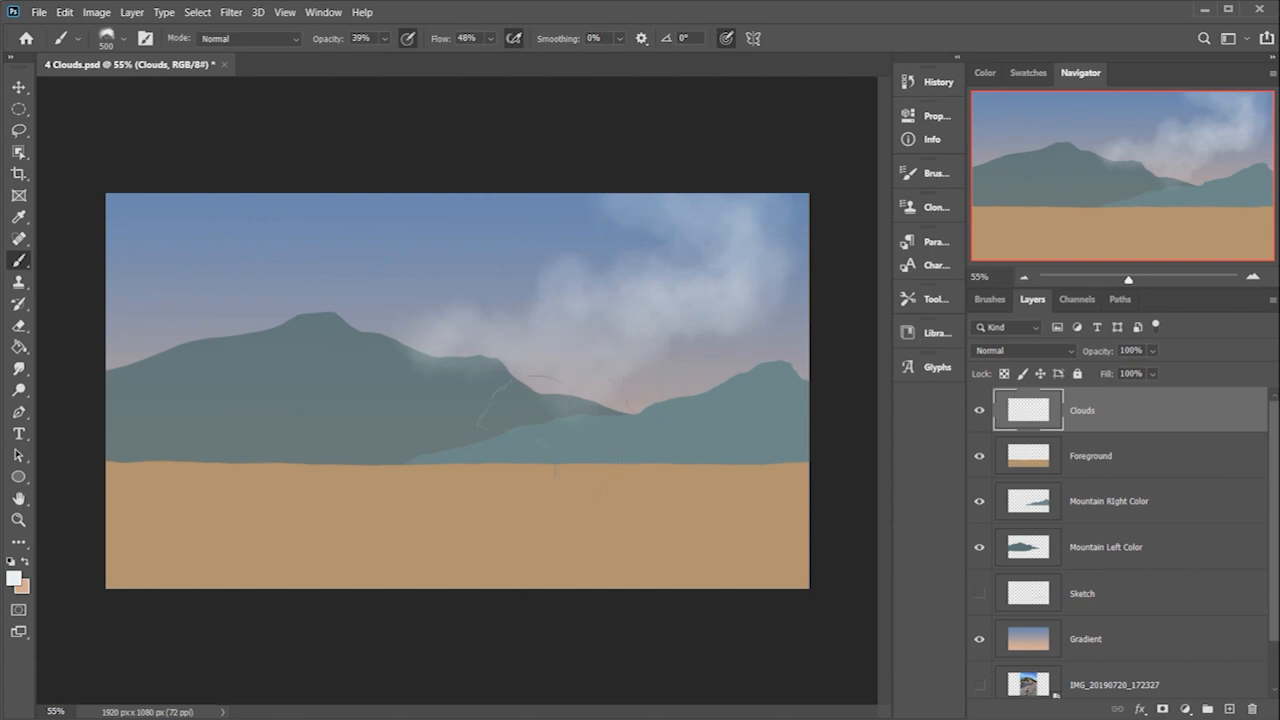
pyautogui.moveTo(650, 380); pyautogui.dragTo(672, 345)
# - Choose a light blue-gray foreground color and shade the lower part of the right cloud with the brush enlarged to 700 px
pyautogui.click(14, 578)
pyautogui.click(655, 264)
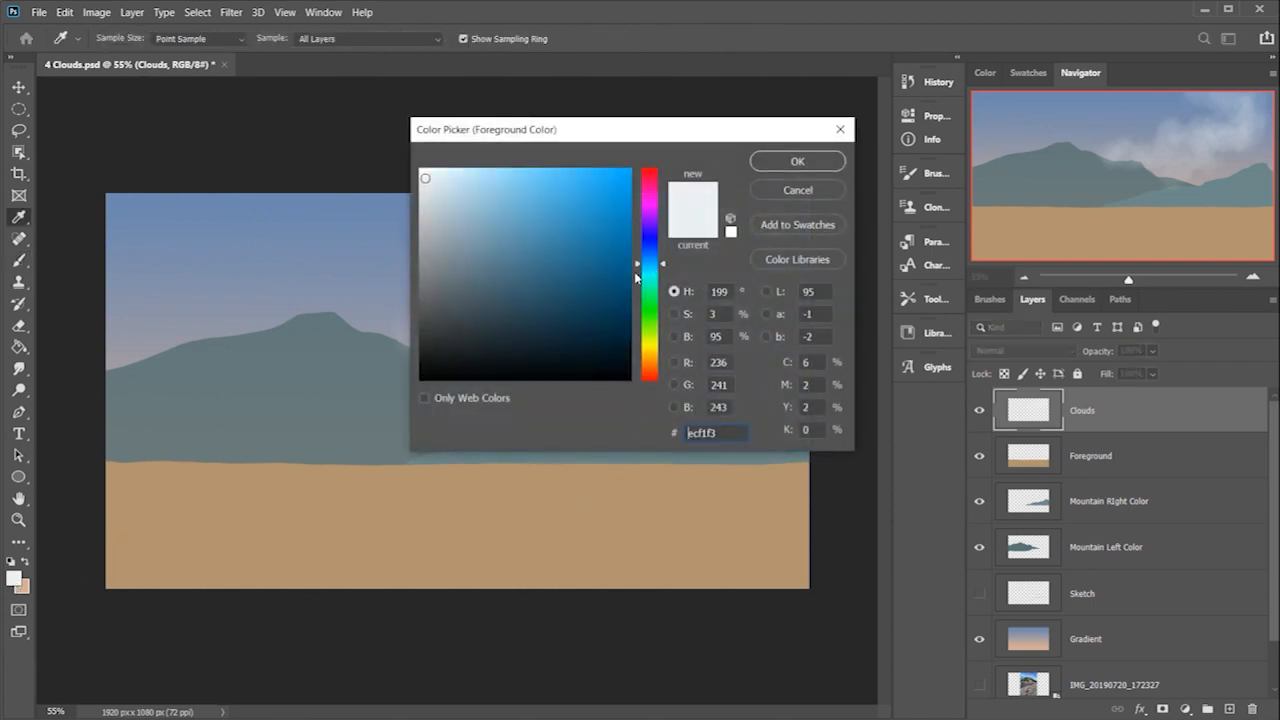
pyautogui.click(445, 221)
pyautogui.click(790, 168)
pyautogui.press(']')
pyautogui.press(']')
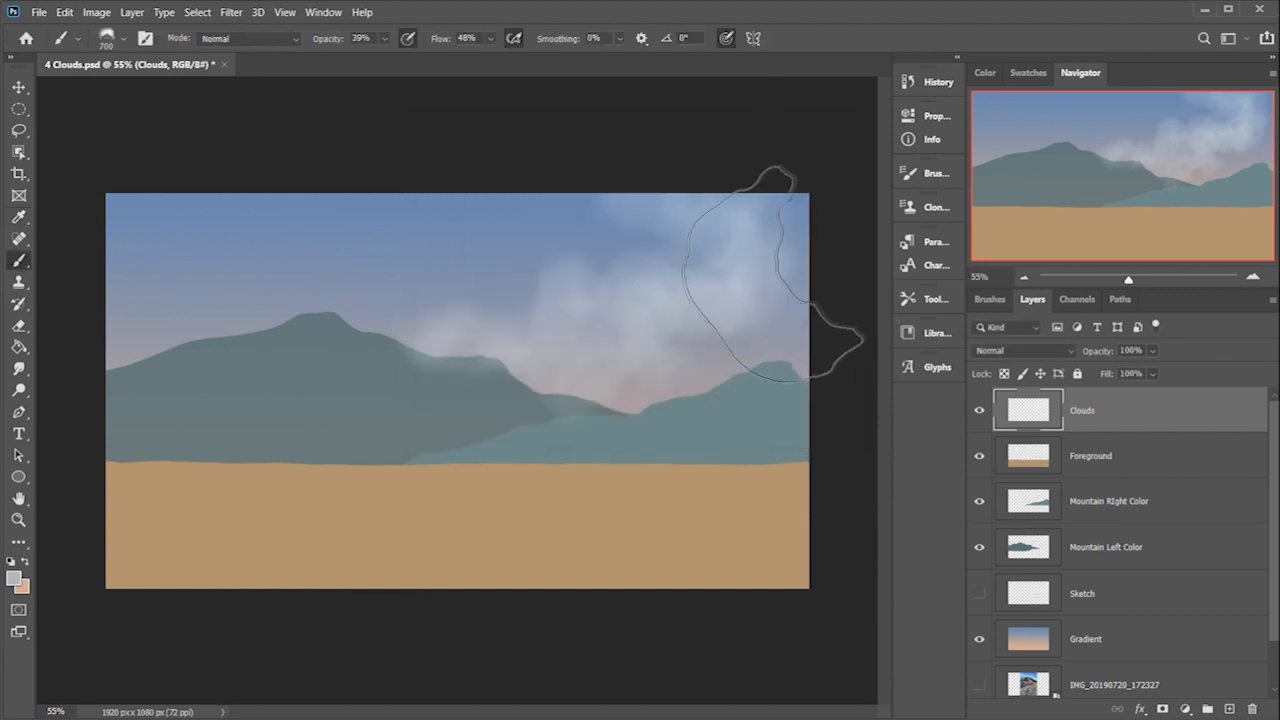
pyautogui.moveTo(682, 338); pyautogui.dragTo(583, 382)
# - Choose a darker blue-gray and add shading inside the right cloud with a brush of about 400 px
pyautogui.press('[')
pyautogui.press('[')
pyautogui.press('[')
pyautogui.press('[')
pyautogui.press('[')
pyautogui.press('[')
pyautogui.click(14, 576)
pyautogui.click(457, 249)
pyautogui.click(797, 160)
pyautogui.press(']')
pyautogui.press(']')
pyautogui.press(']')
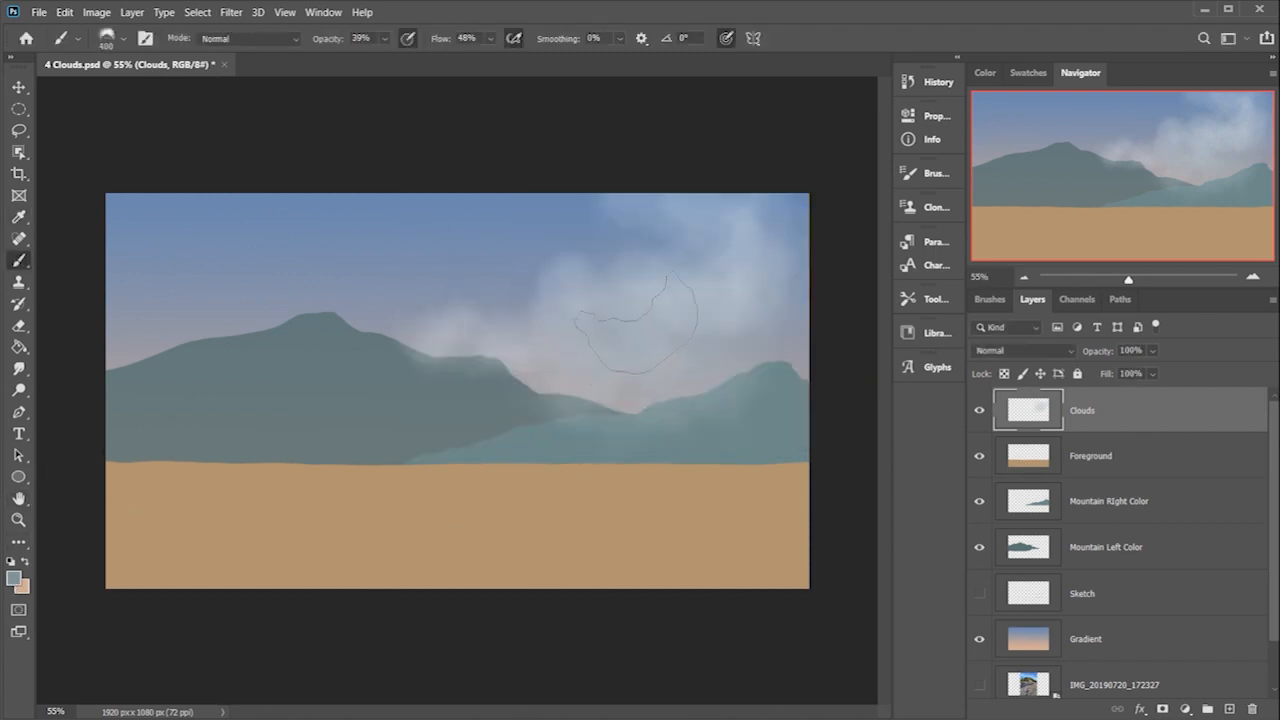
# - Darken the foreground color to a slate blue and deepen the right cloud's shadows, enlarging the brush to 500 px
pyautogui.click(14, 578)
pyautogui.click(474, 260)
pyautogui.click(797, 163)
pyautogui.press(']')
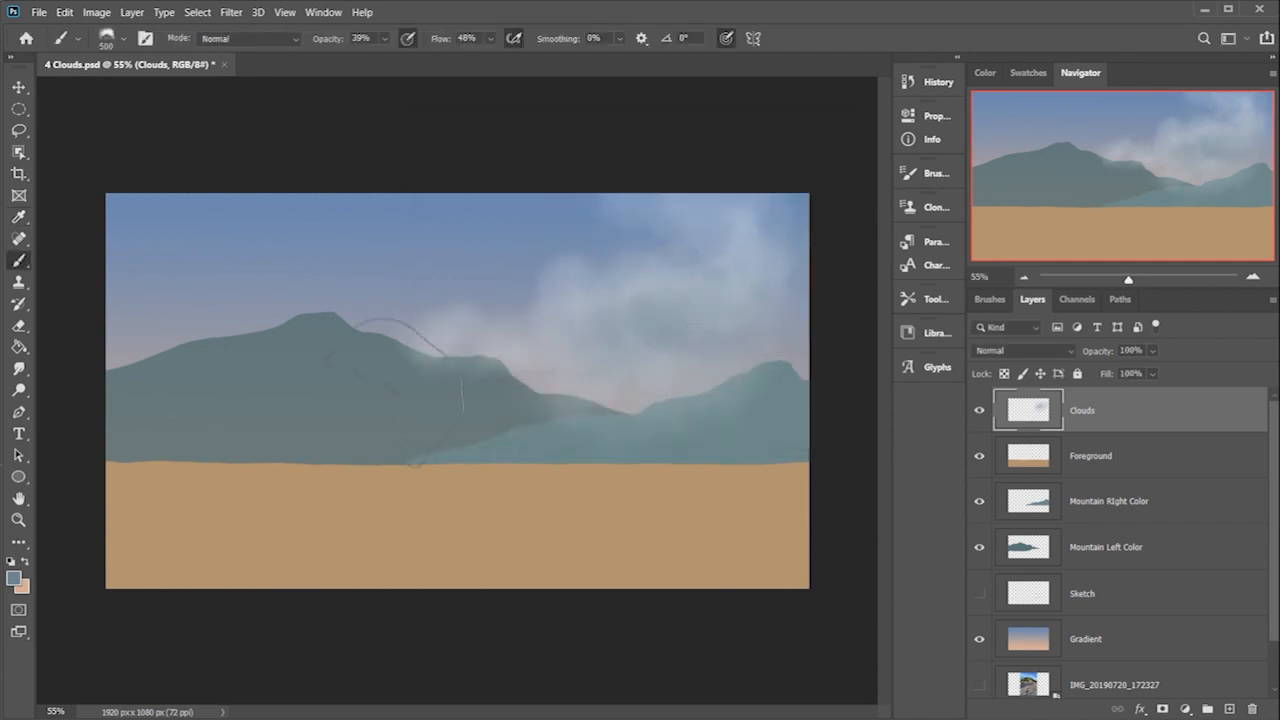
# - Set the foreground color to dce5e9 and dab light highlights into the right cloud with a smaller brush
pyautogui.click(14, 578)
pyautogui.click(430, 186)
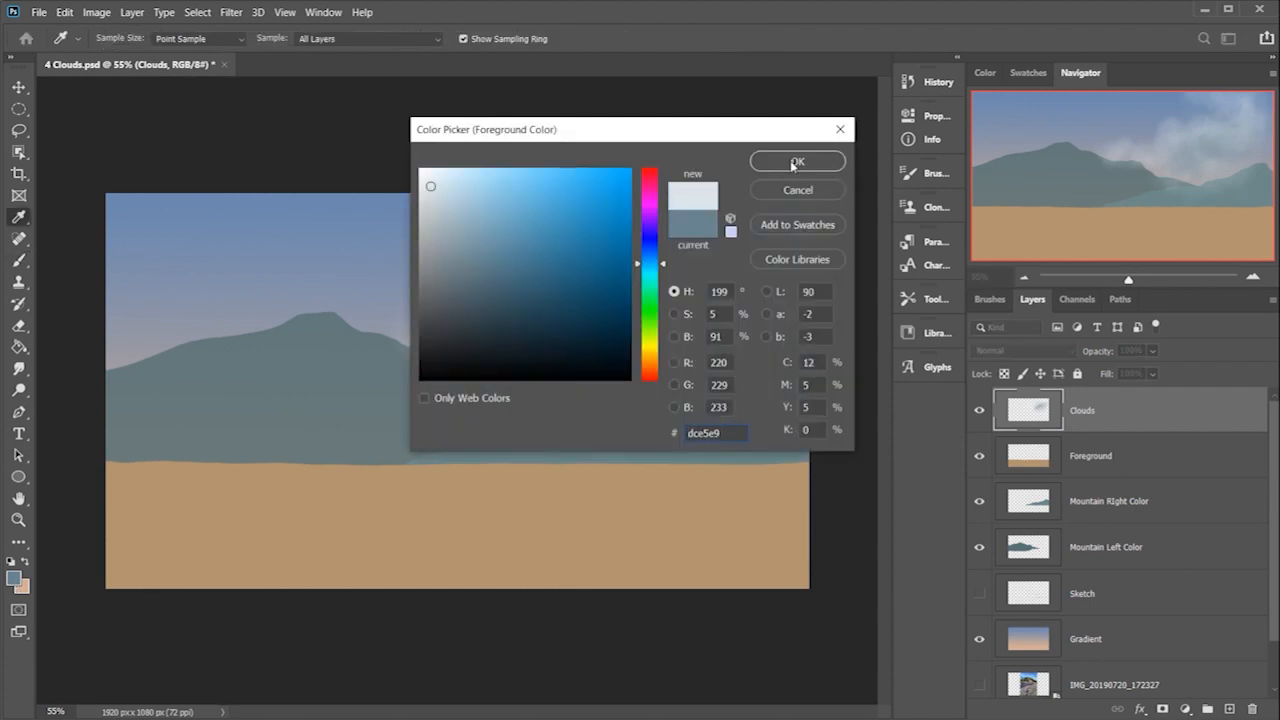
pyautogui.click(797, 161)
pyautogui.click(727, 312)
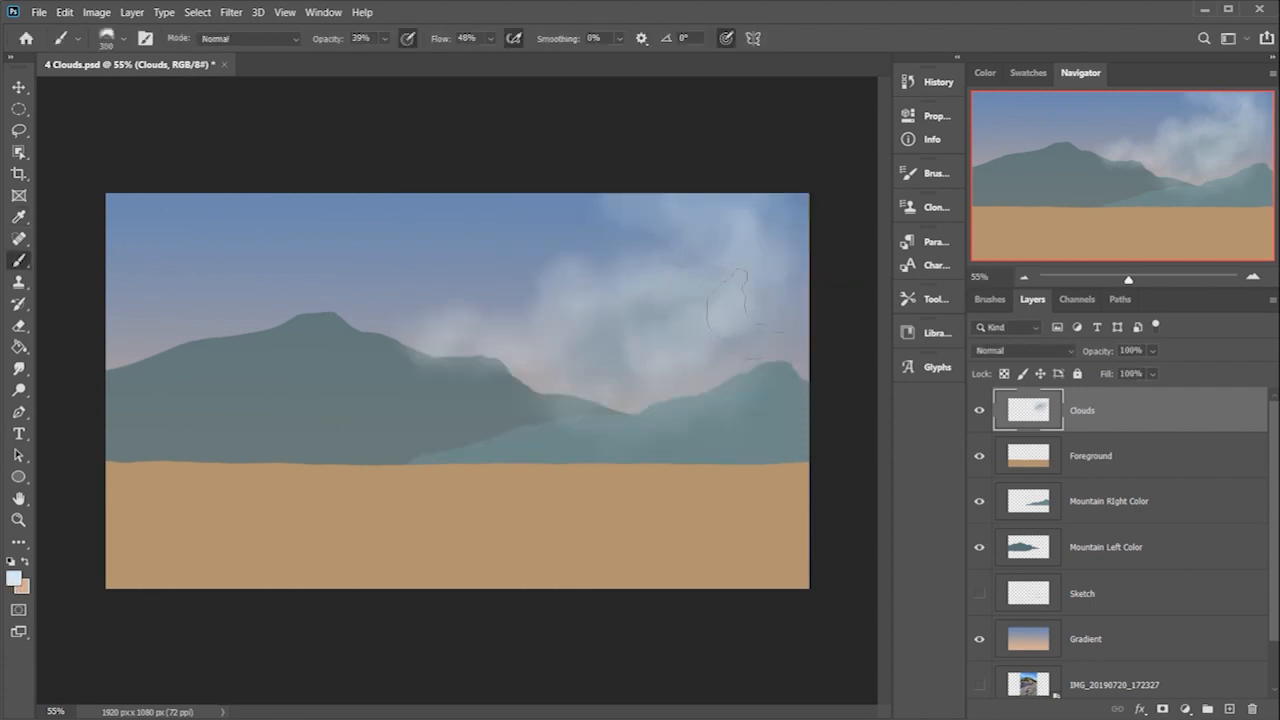
pyautogui.click(622, 348)
pyautogui.click(612, 331)
pyautogui.click(614, 334)
# - Adjust the brush to 500 px and build up highlights in the right cloud's lower center, toward the gap between the mountains
pyautogui.press(']')
pyautogui.press(']')
pyautogui.press(']')
pyautogui.press(']')
pyautogui.press(']')
pyautogui.press(']')
pyautogui.press(']')
pyautogui.press(']')
pyautogui.press(']')
pyautogui.press(']')
pyautogui.press(']')
pyautogui.press(']')
pyautogui.press(']')
pyautogui.press(']')
pyautogui.press(']')
pyautogui.press(']')
pyautogui.press('[')
pyautogui.press('[')
pyautogui.press('[')
pyautogui.press('[')
pyautogui.press('[')
pyautogui.press('[')
pyautogui.press('[')
pyautogui.press('[')
pyautogui.press('[')
pyautogui.press('[')
pyautogui.press('[')
pyautogui.press('[')
pyautogui.click(598, 330)
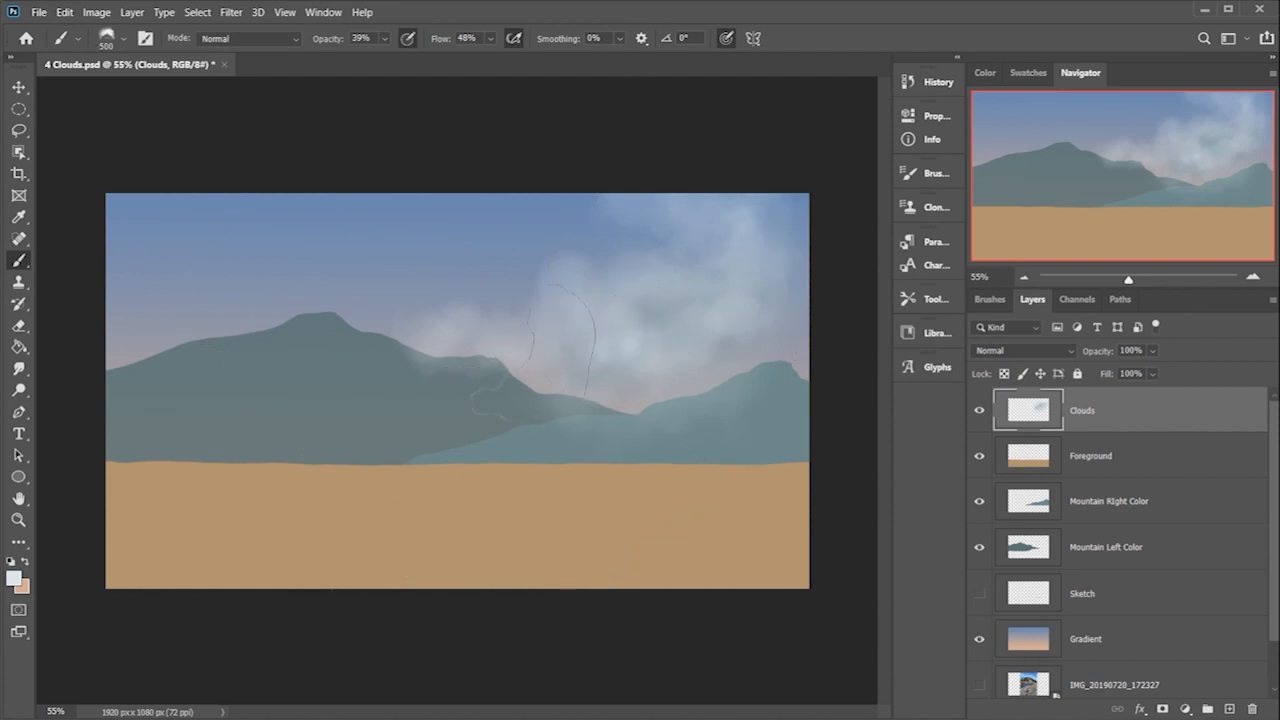
pyautogui.click(580, 348)
pyautogui.click(614, 336)
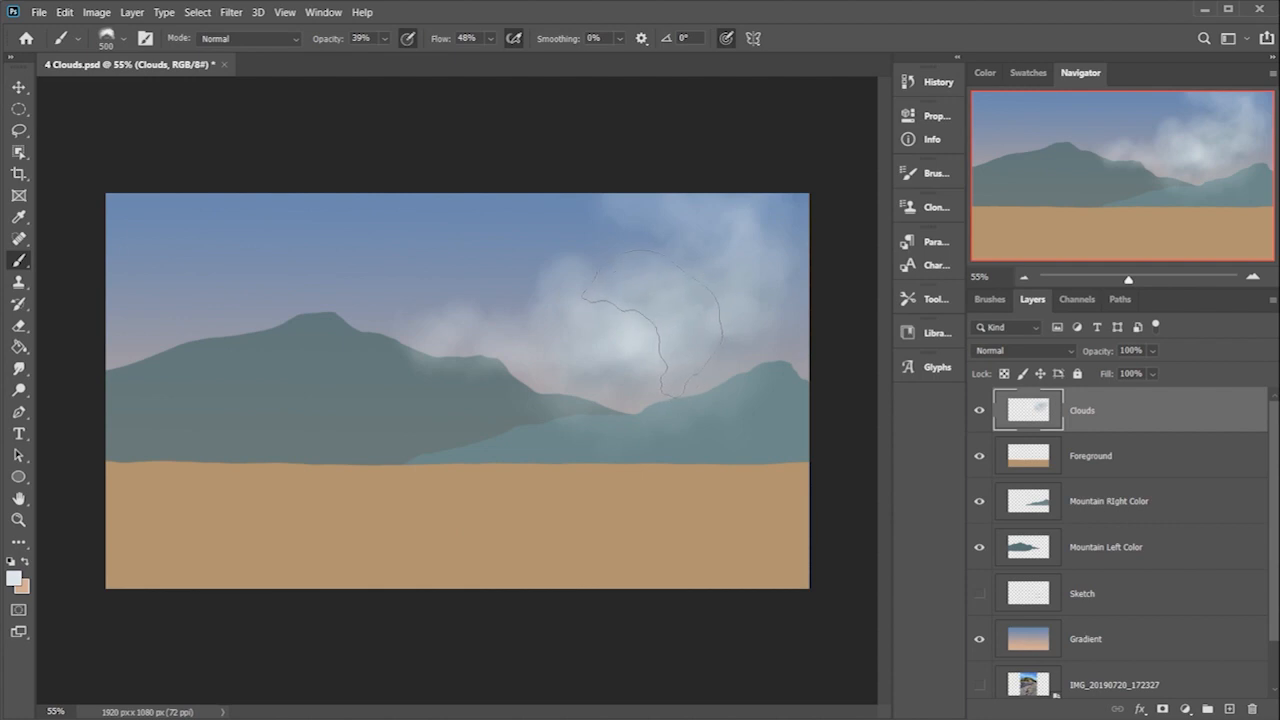
pyautogui.moveTo(614, 338); pyautogui.dragTo(532, 388)
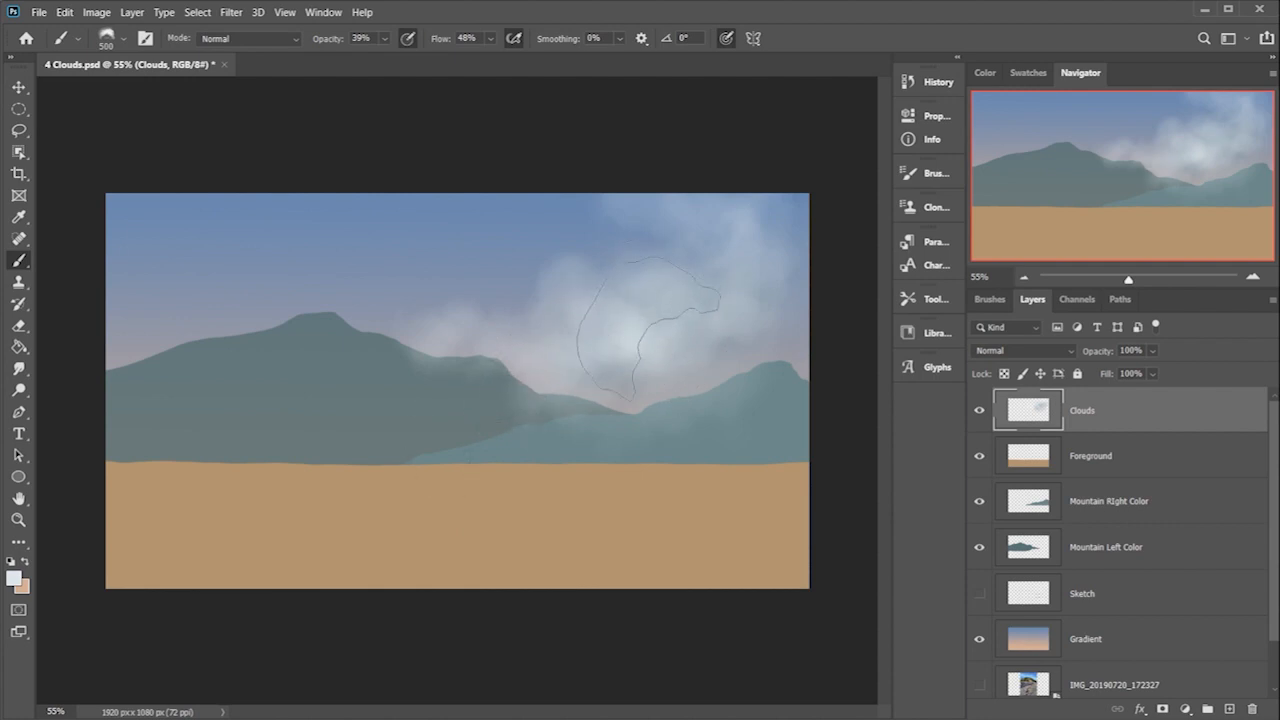
# - Paint a soft cloud bank above the left mountain and a small wisp near the sky's top center, reducing the brush size
pyautogui.moveTo(146, 232)
pyautogui.mouseDown()
pyautogui.moveTo(145, 278)
pyautogui.moveTo(175, 280)
pyautogui.moveTo(195, 258)
pyautogui.moveTo(242, 255)
pyautogui.moveTo(190, 310)
pyautogui.moveTo(212, 320)
pyautogui.moveTo(240, 320)
pyautogui.moveTo(260, 290)
pyautogui.moveTo(290, 290)
pyautogui.moveTo(190, 310)
pyautogui.moveTo(260, 270)
pyautogui.moveTo(170, 290)
pyautogui.moveTo(145, 285)
pyautogui.moveTo(150, 258)
pyautogui.moveTo(318, 292)
pyautogui.mouseUp()
pyautogui.press('[')
pyautogui.press('[')
pyautogui.moveTo(283, 355); pyautogui.dragTo(262, 328)
pyautogui.moveTo(424, 215); pyautogui.dragTo(452, 217)
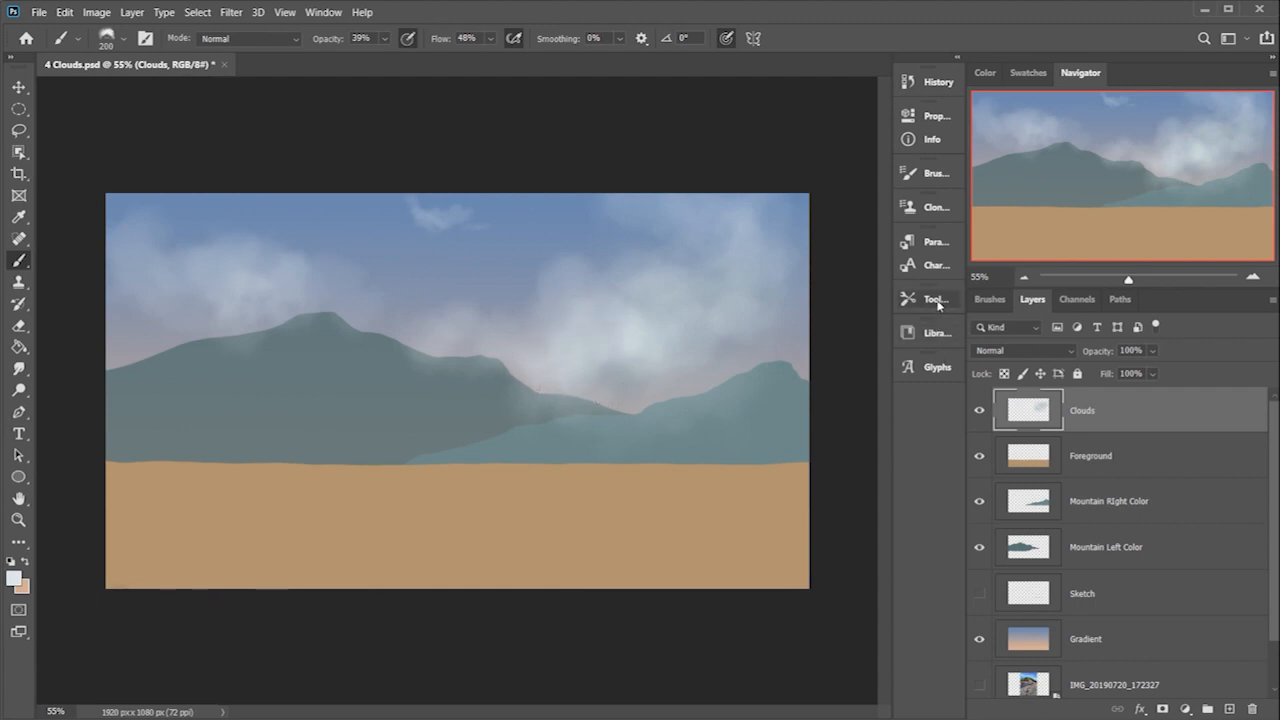
# - Choose a warm off-white foreground color and brush brighter highlights onto the right cloud
pyautogui.click(932, 333)
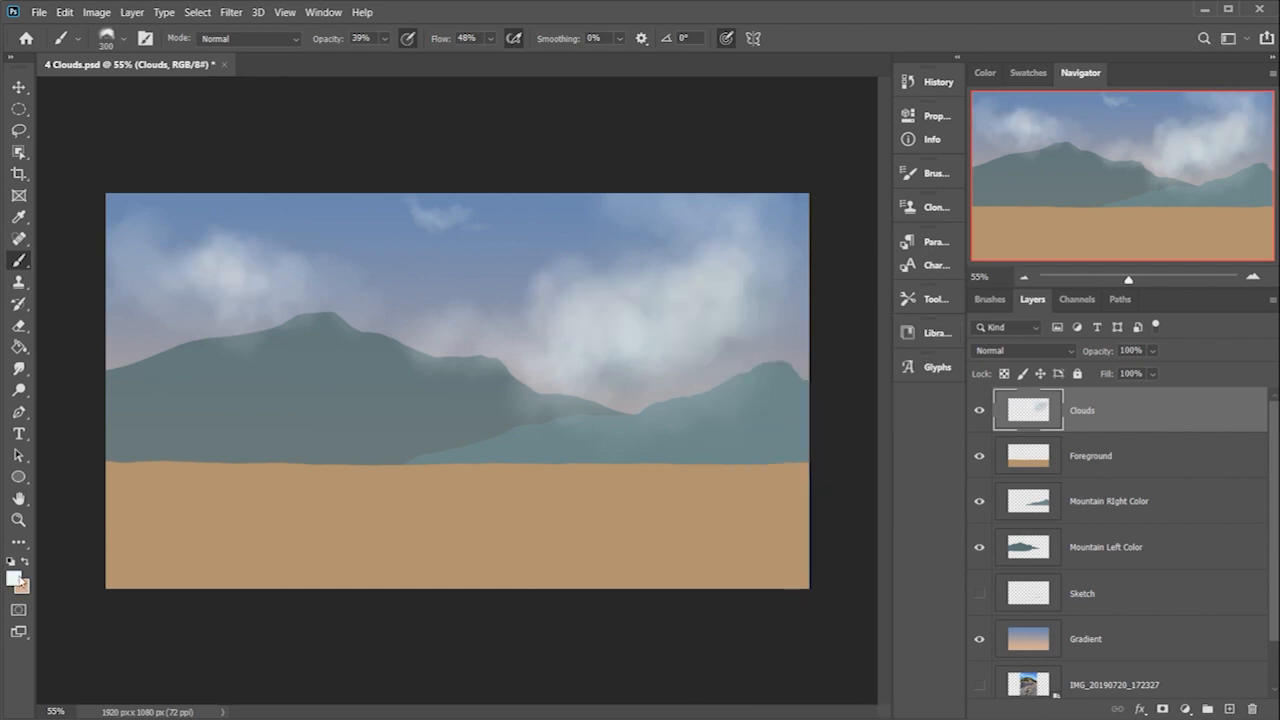
pyautogui.click(14, 578)
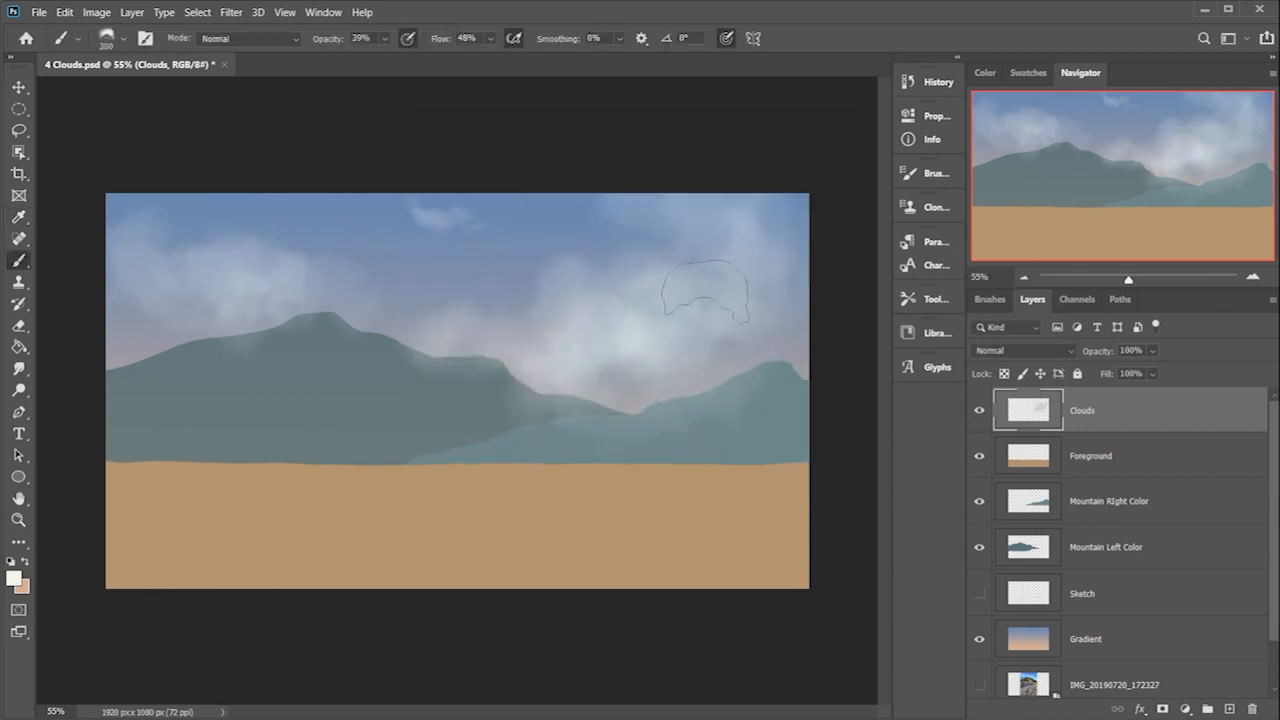
pyautogui.moveTo(705, 291)
pyautogui.mouseDown()
pyautogui.moveTo(686, 320)
pyautogui.moveTo(708, 296)
pyautogui.moveTo(649, 326)
pyautogui.moveTo(721, 268)
pyautogui.moveTo(686, 330)
pyautogui.mouseUp()
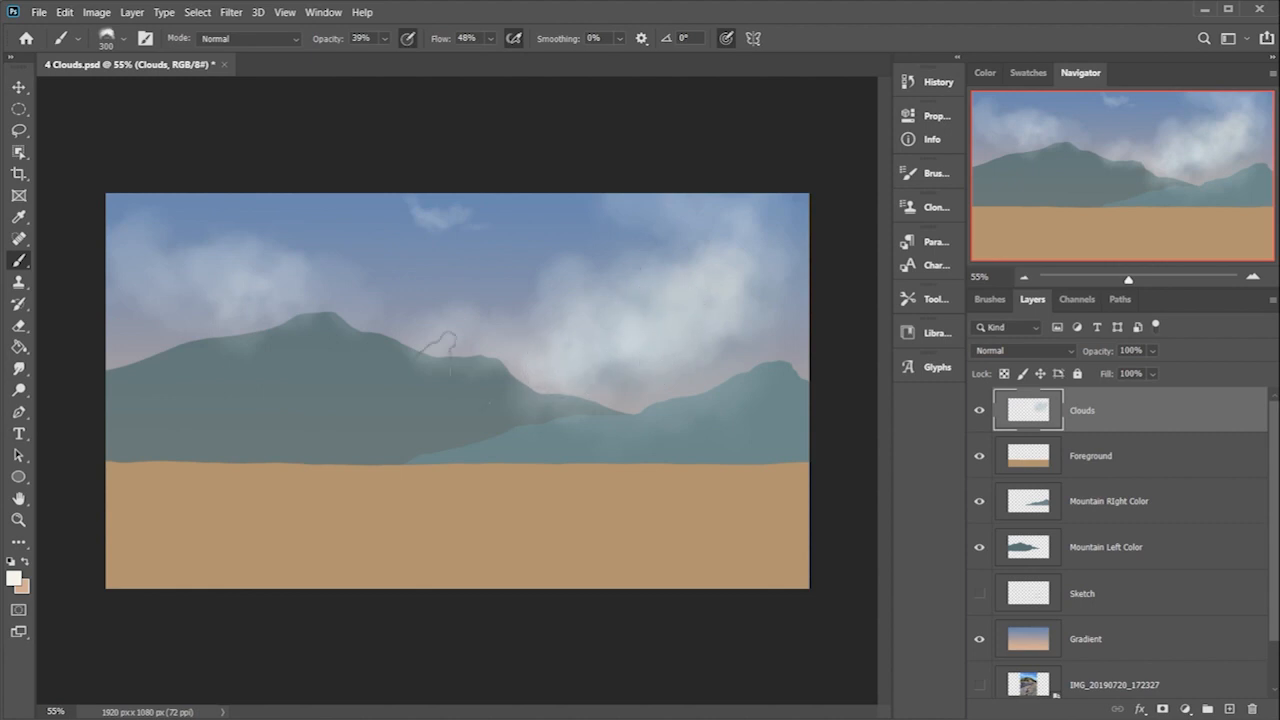
# - Brush off-white highlights onto the left cloud at 400 px and the right cloud's center at 300 px
pyautogui.moveTo(228, 272); pyautogui.dragTo(172, 276)
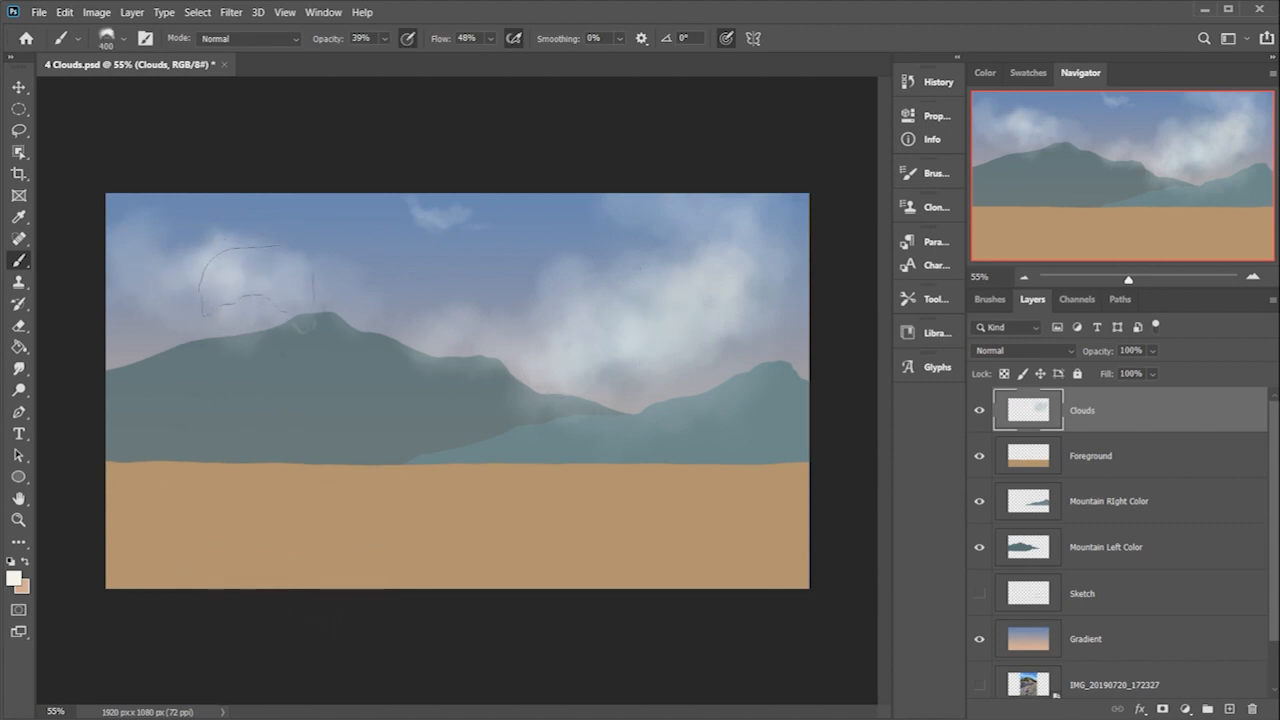
pyautogui.press('[')
pyautogui.moveTo(563, 312); pyautogui.dragTo(600, 320)
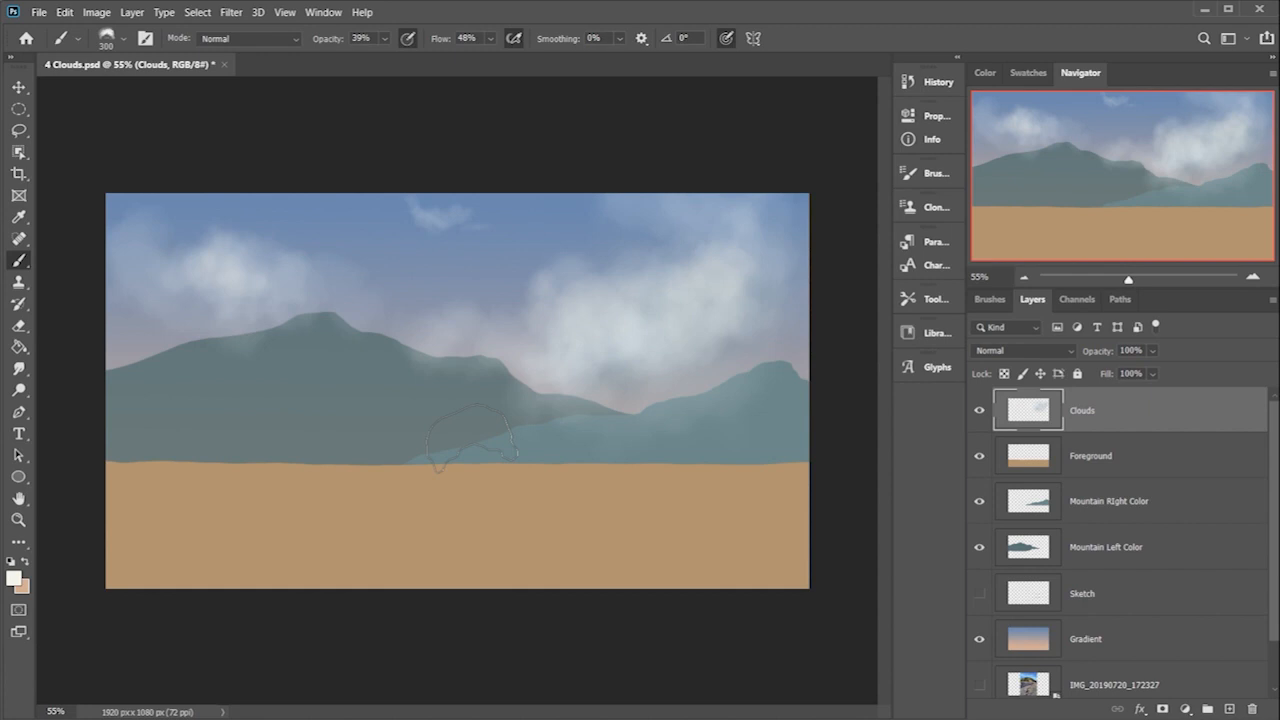
# - Set the foreground color to the cool gray a7a8ae for cloud shadows
pyautogui.click(13, 577)
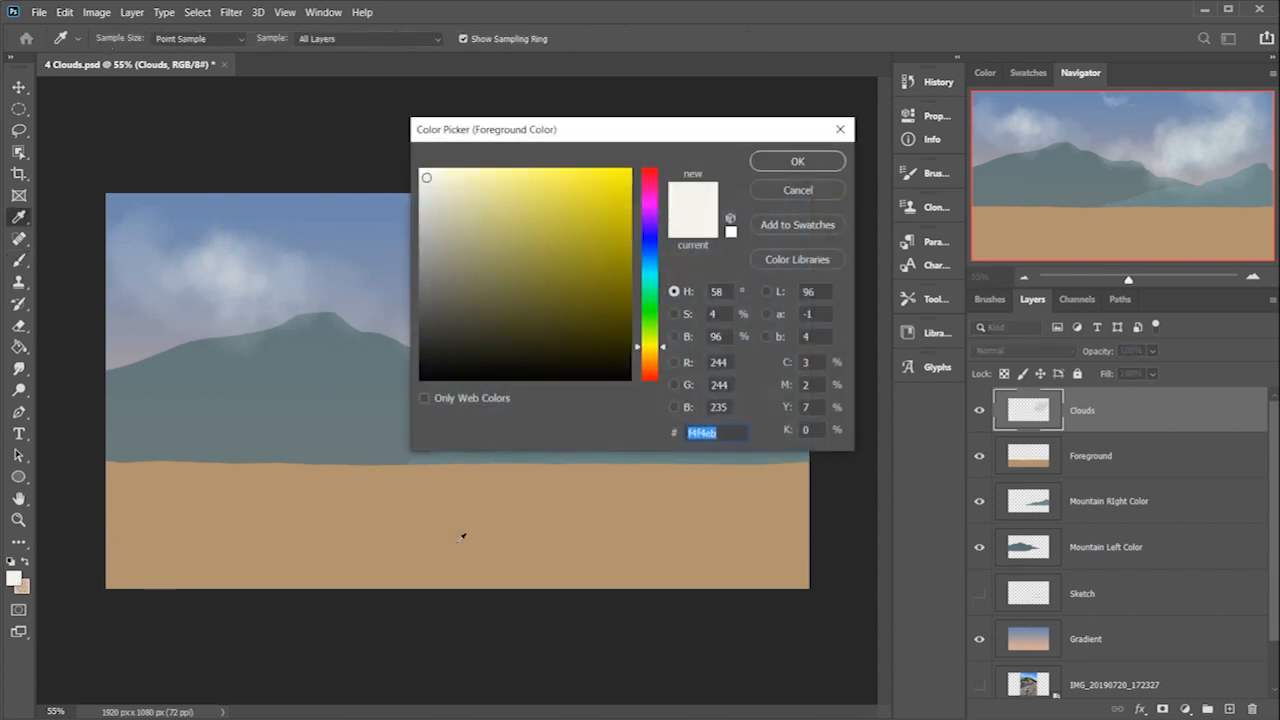
pyautogui.click(650, 242)
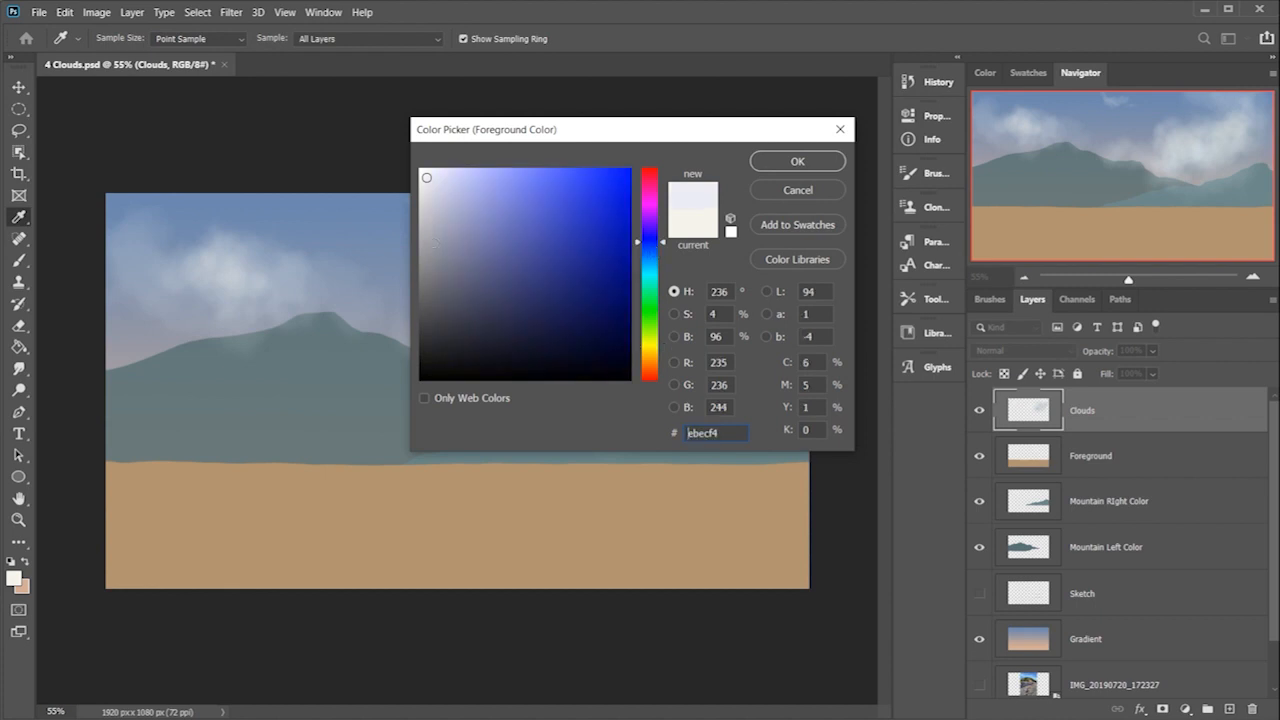
pyautogui.click(427, 236)
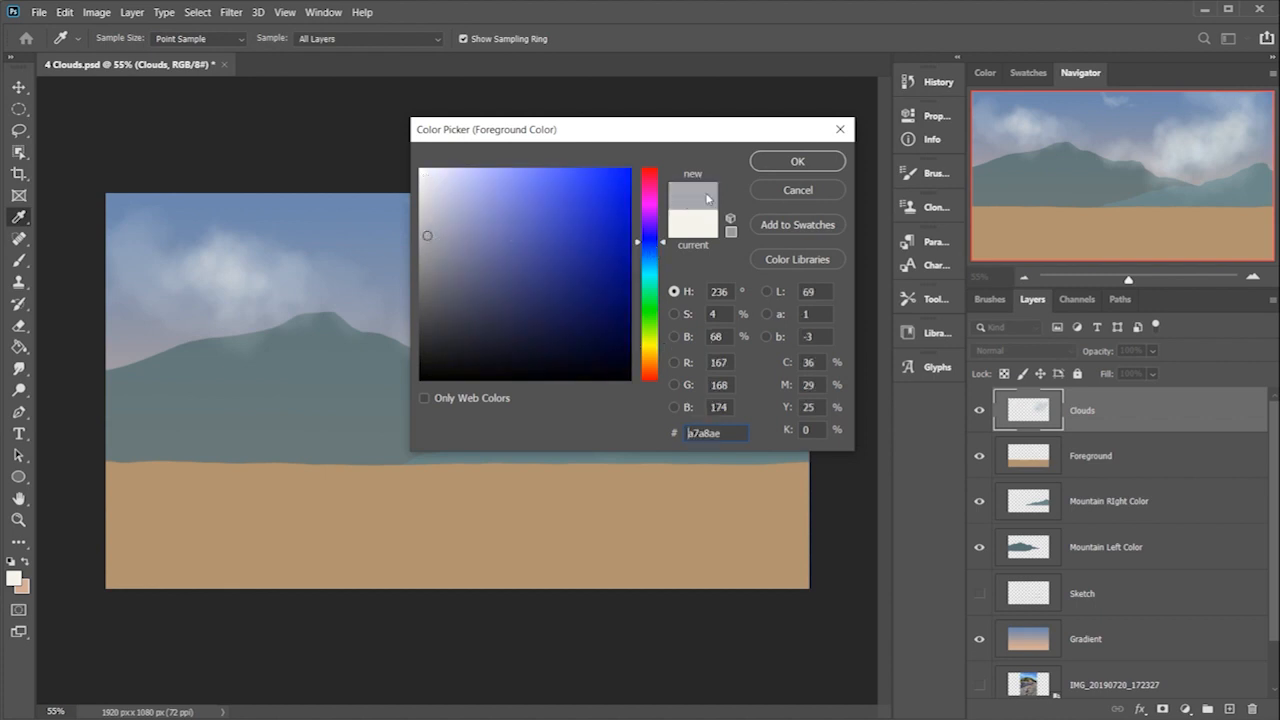
pyautogui.click(784, 168)
pyautogui.press('b')
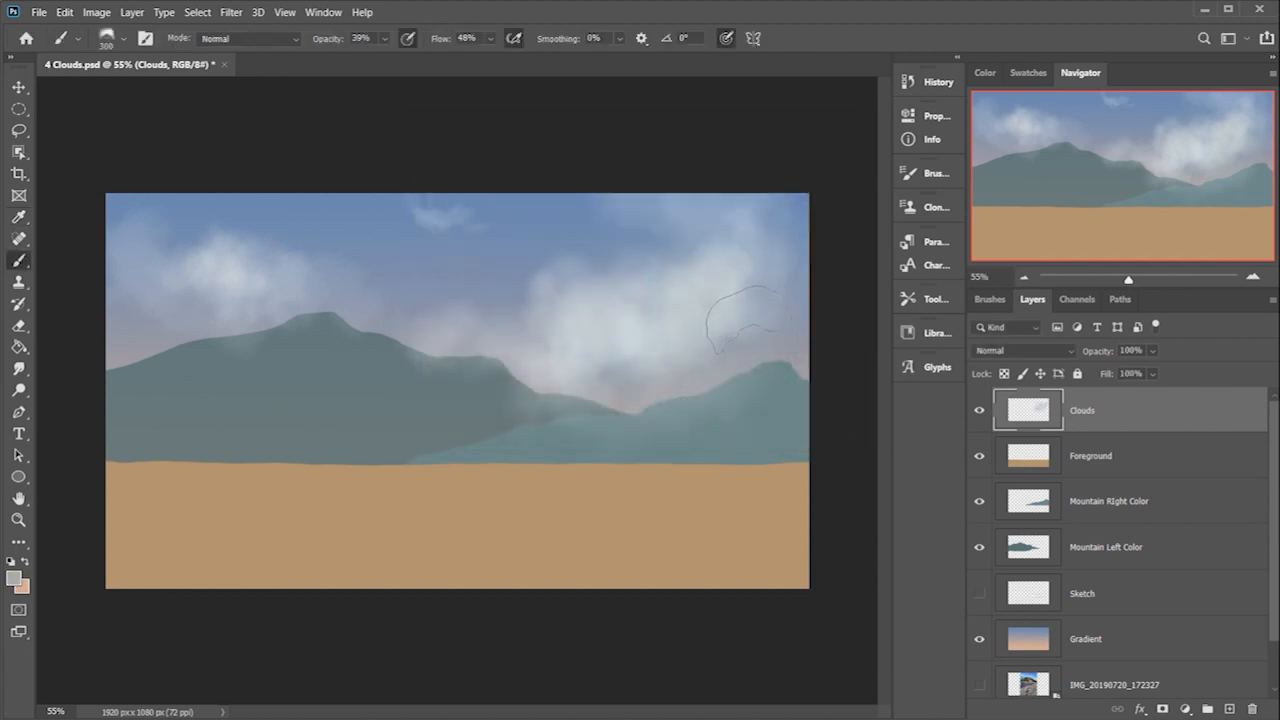
# - Shade the right cloud's lower part with an 800 px brush, and the left cloud's underside with a 200 to 250 px brush
pyautogui.press(']')
pyautogui.press(']')
pyautogui.press(']')
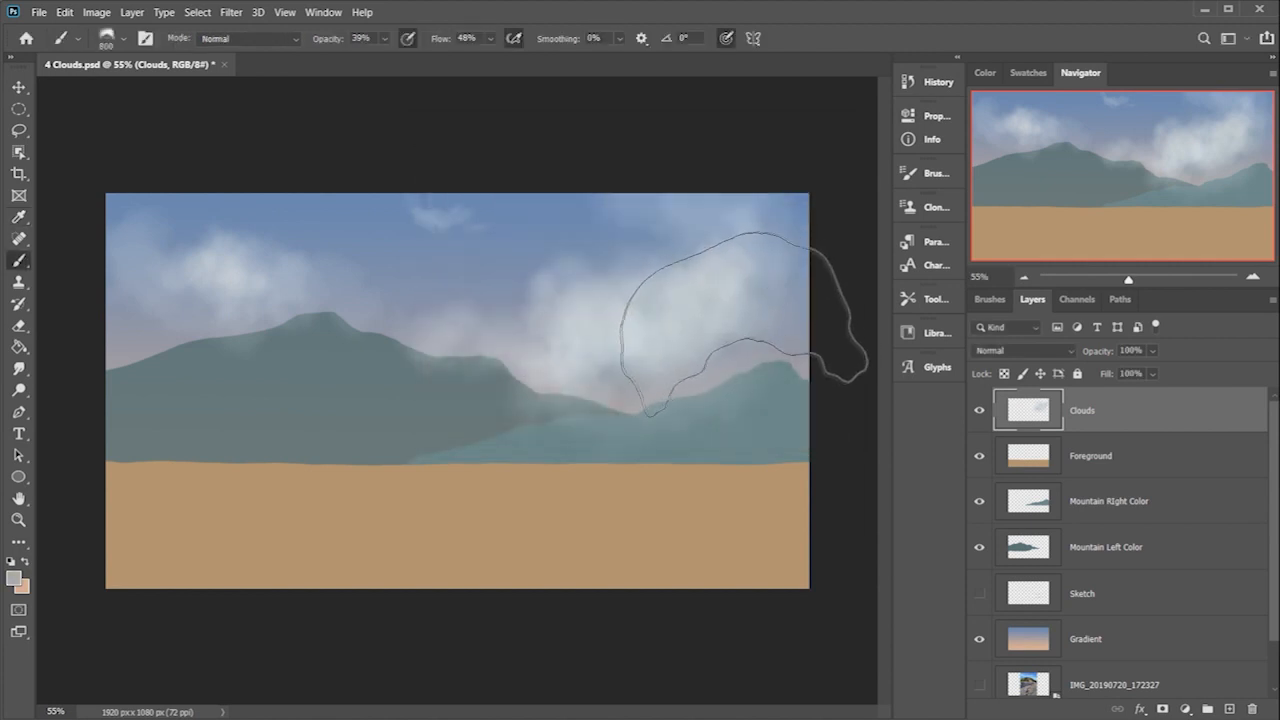
pyautogui.click(650, 356)
pyautogui.press('[')
pyautogui.press('[')
pyautogui.press('[')
pyautogui.press('[')
pyautogui.press('[')
pyautogui.press('[')
pyautogui.press('[')
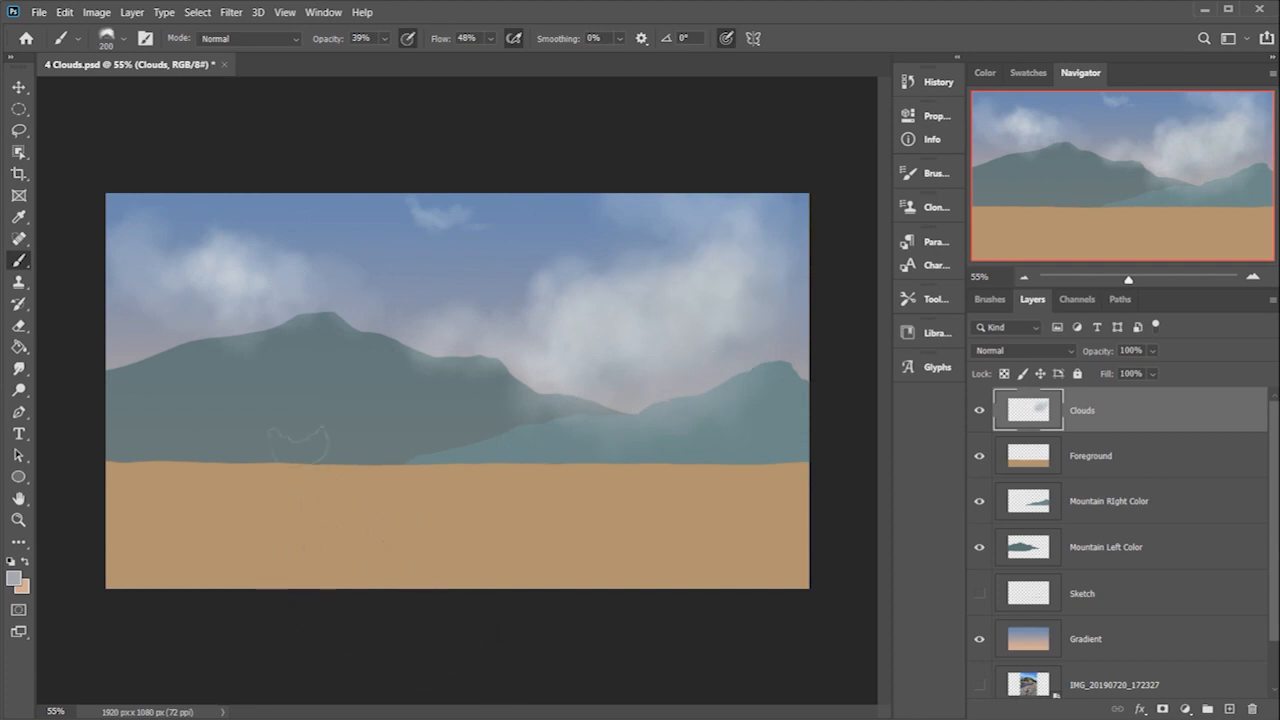
pyautogui.press(']')
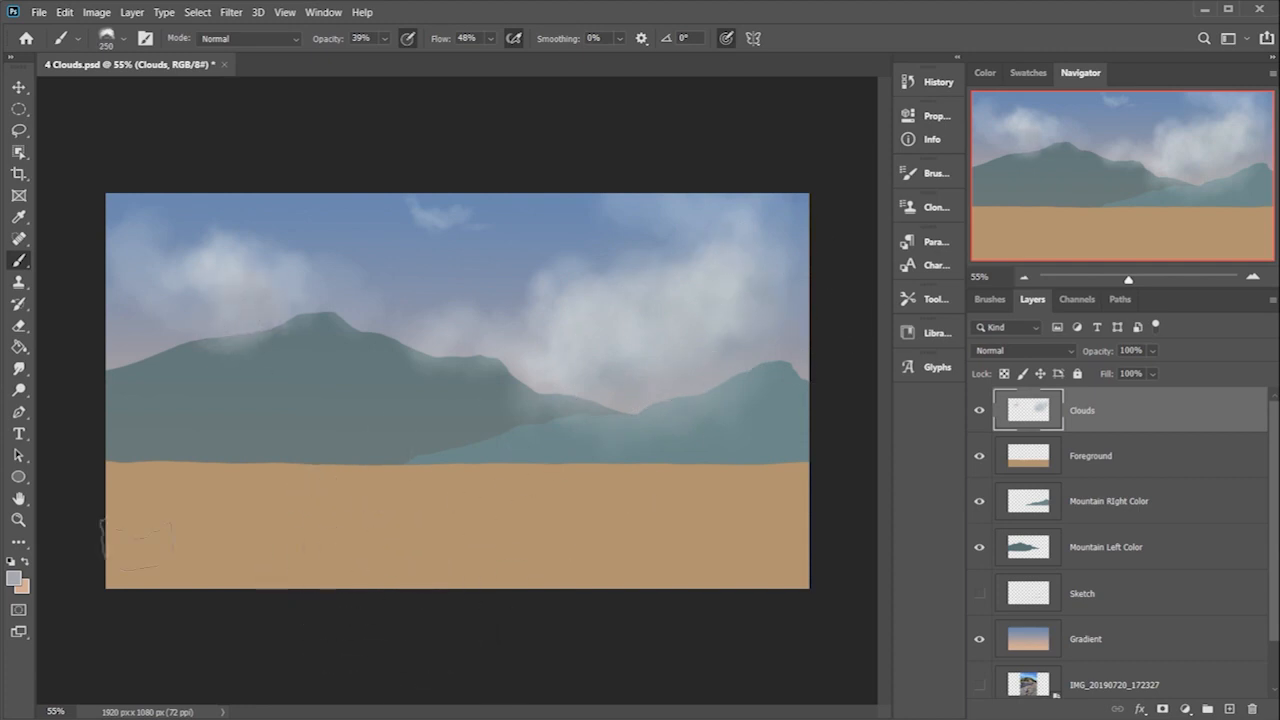
# - Choose a pale lavender foreground color and brush highlights along the left cloud's upper edge at 150 px
pyautogui.click(14, 578)
pyautogui.click(265, 300)
pyautogui.press('Return')
pyautogui.press('[')
pyautogui.press('[')
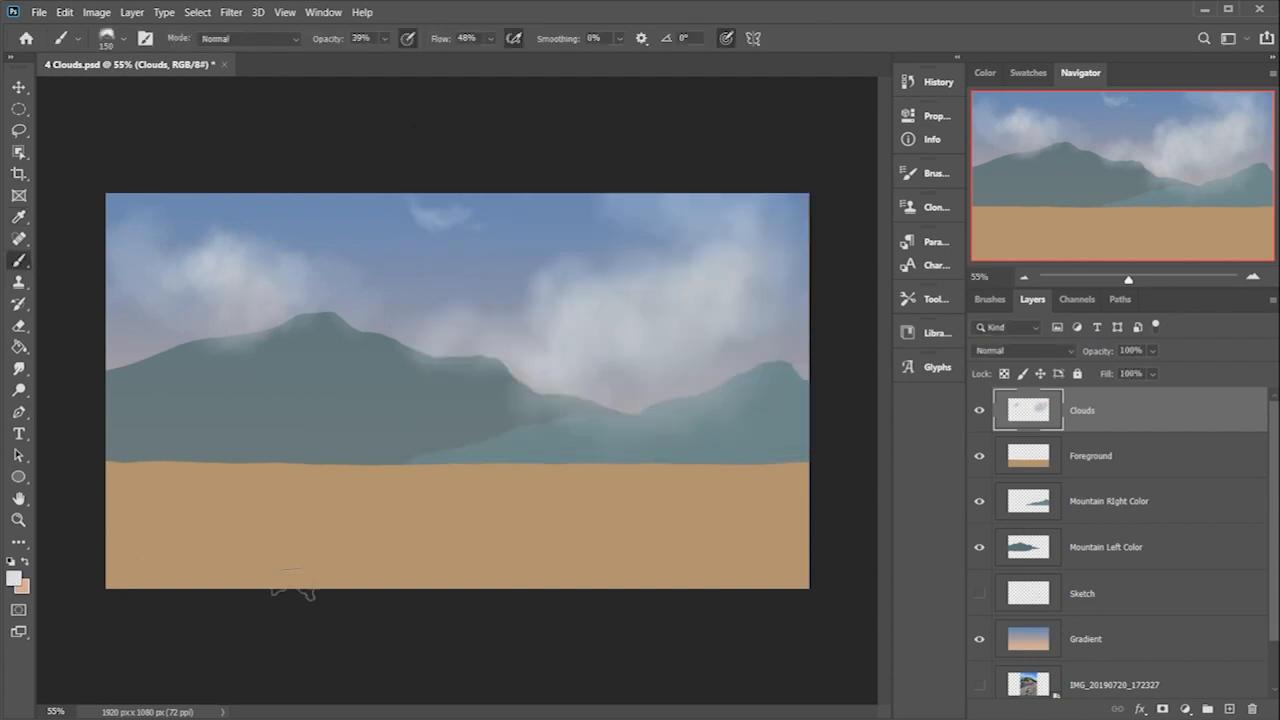
pyautogui.moveTo(222, 240)
pyautogui.mouseDown()
pyautogui.moveTo(234, 232)
pyautogui.moveTo(236, 258)
pyautogui.moveTo(134, 258)
pyautogui.mouseUp()
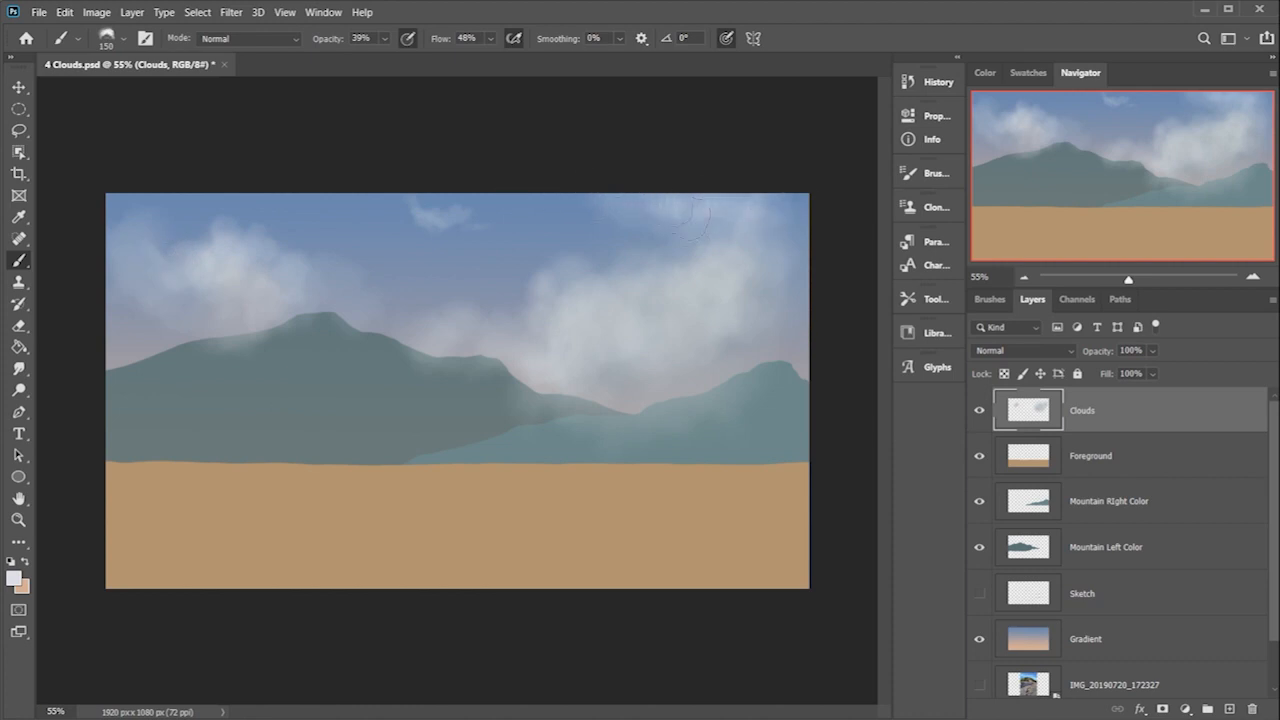
# - Choose a pale, slightly yellowish off-white as the foreground color
pyautogui.click(16, 575)
pyautogui.click(654, 342)
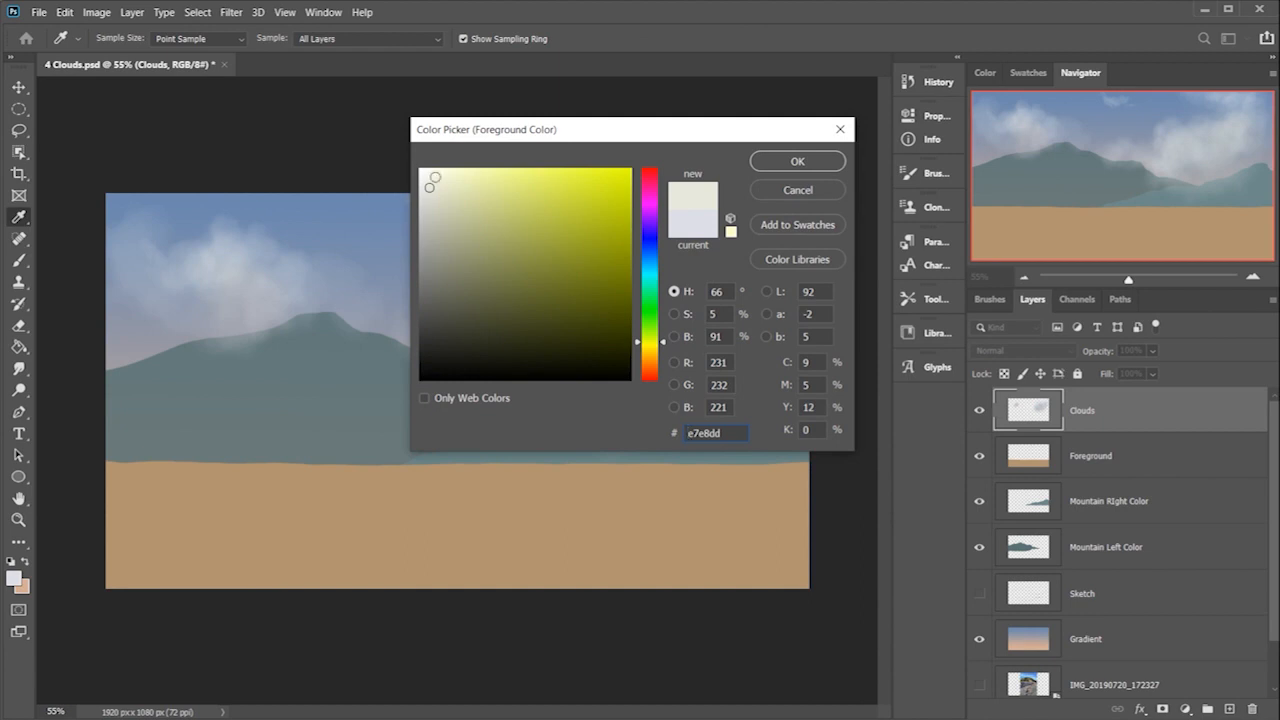
pyautogui.click(432, 178)
pyautogui.click(796, 160)
# - Brush warm highlights through the right cloud's center with a large brush, and reduce the brush to 400 px
pyautogui.press(']')
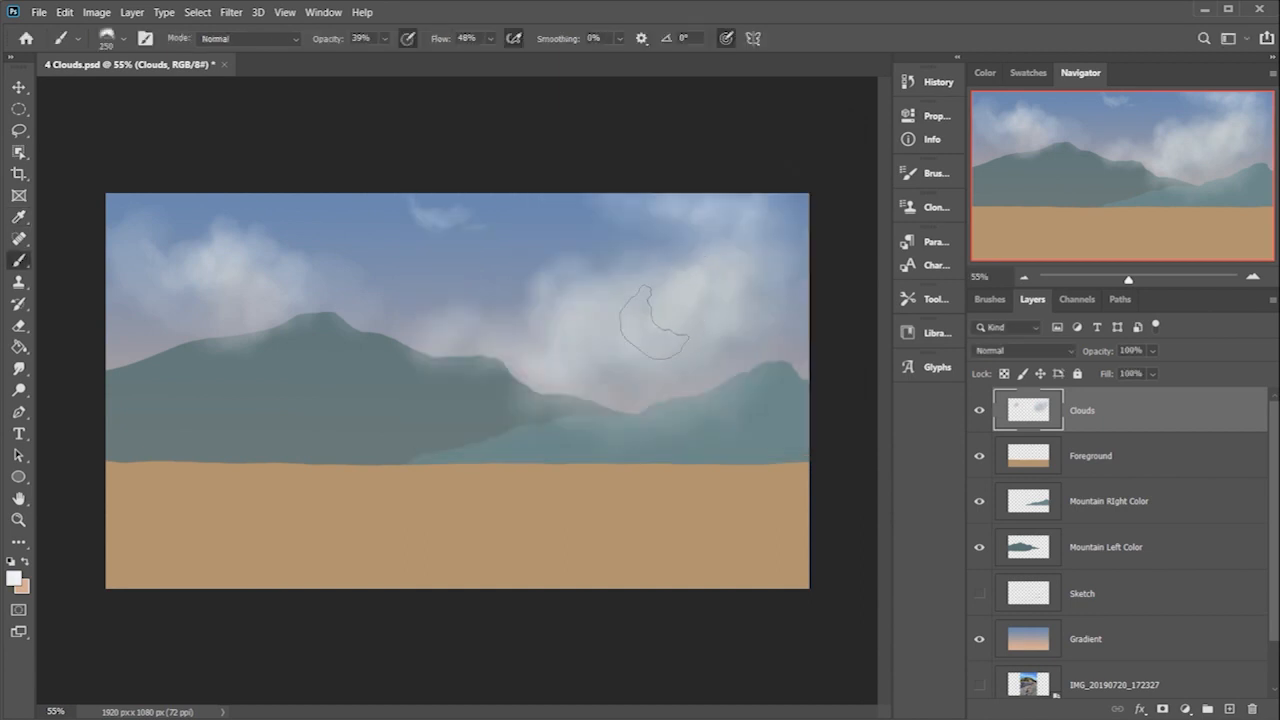
pyautogui.press(']')
pyautogui.press(']')
pyautogui.press(']')
pyautogui.press(']')
pyautogui.press(']')
pyautogui.press(']')
pyautogui.press('[')
pyautogui.press('[')
pyautogui.press('[')
pyautogui.press('[')
pyautogui.press('[')
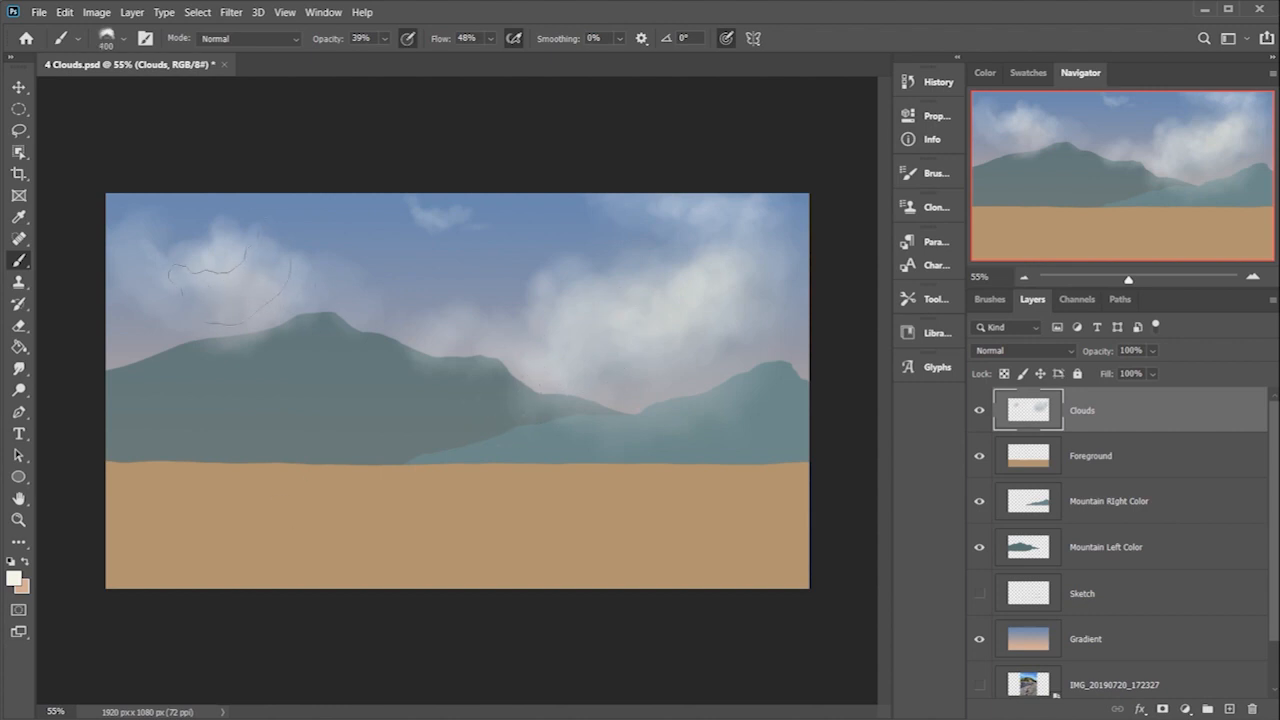
# - Brighten the left cloud with warm strokes and extend soft wisps from the right cloud's left edge, varying the brush size
pyautogui.press(']')
pyautogui.press(']')
pyautogui.press(']')
pyautogui.press('[')
pyautogui.press('[')
pyautogui.press('[')
pyautogui.press('[')
pyautogui.press(']')
pyautogui.press(']')
pyautogui.press(']')
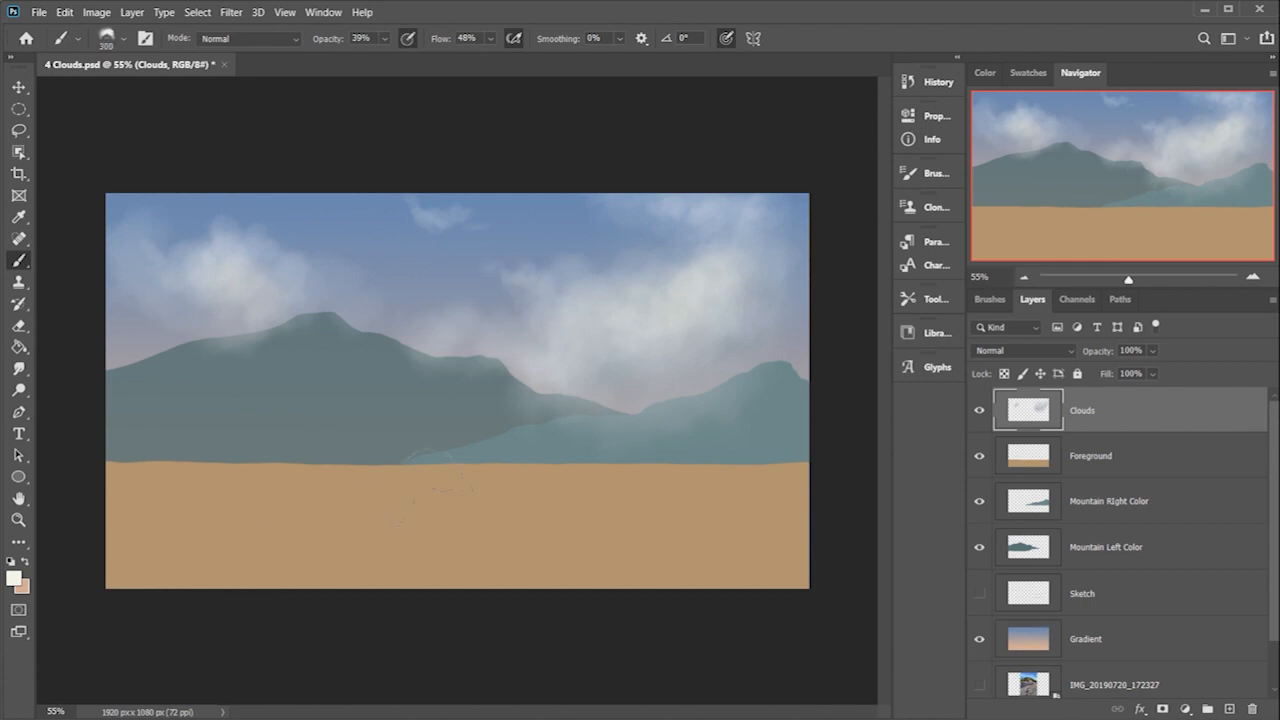
# - Build up warm highlights in the right cloud's upper part with a 600 px brush, and reduce the brush to 60 px
pyautogui.press(']')
pyautogui.press(']')
pyautogui.press(']')
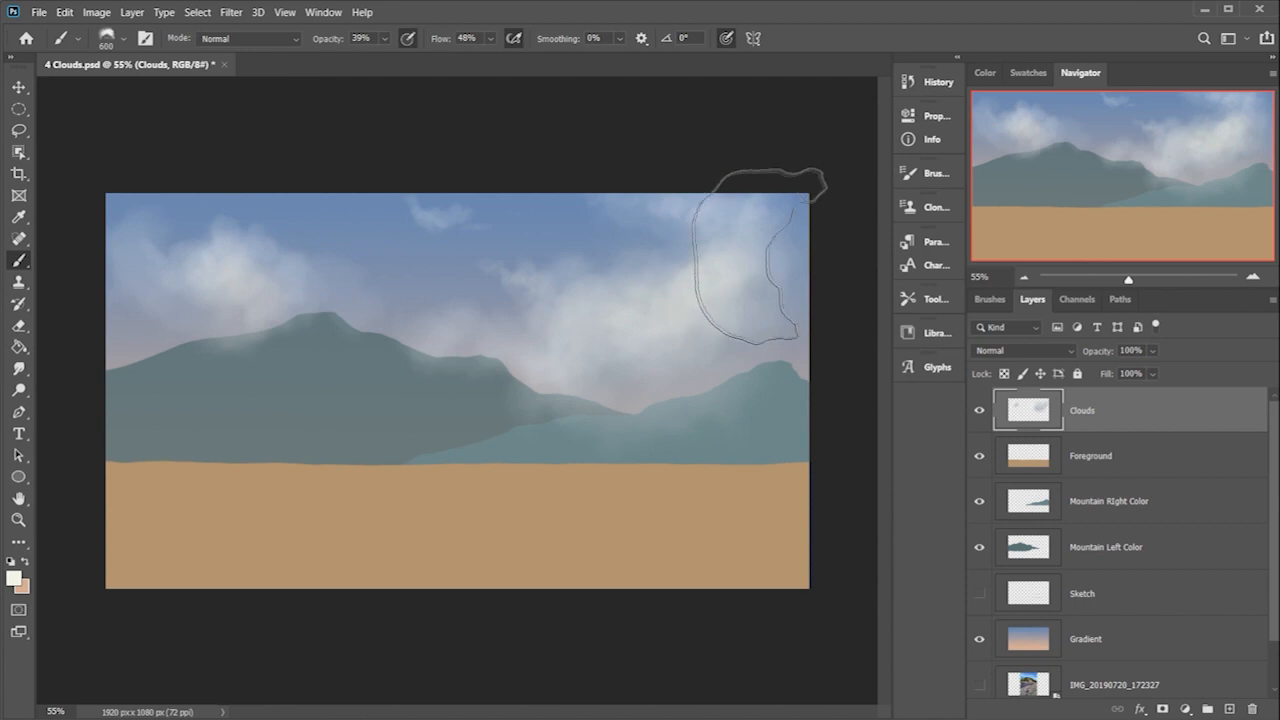
pyautogui.press('[')
pyautogui.press('[')
pyautogui.press('[')
pyautogui.press('[')
pyautogui.press('[')
pyautogui.press('[')
pyautogui.press('[')
pyautogui.press('[')
pyautogui.press('[')
pyautogui.press('[')
pyautogui.press('[')
pyautogui.press('[')
pyautogui.press('[')
pyautogui.press('[')
pyautogui.press('[')
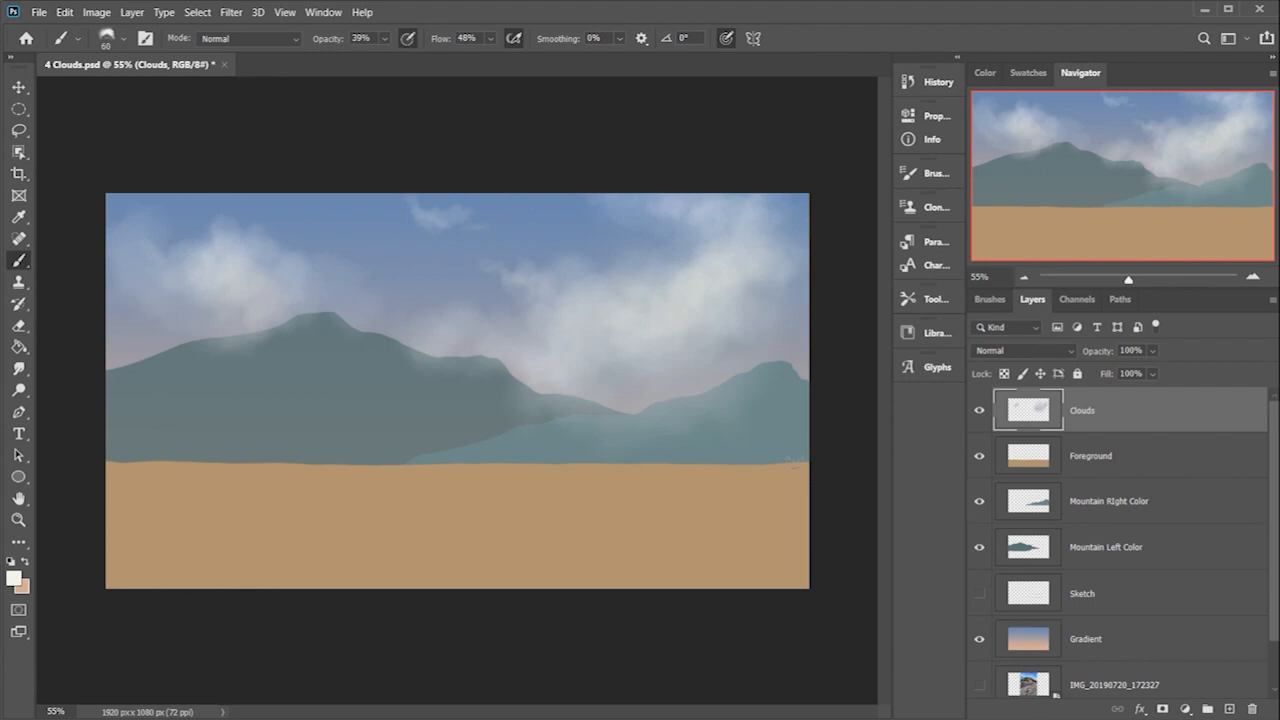
# - Set brush opacity to 70% and size to 400 px, and paint bright cloud over the left mountain's right slope
pyautogui.moveTo(385, 39); pyautogui.dragTo(415, 57)
pyautogui.press(']')
pyautogui.press(']')
pyautogui.press(']')
pyautogui.press(']')
pyautogui.press(']')
pyautogui.press(']')
pyautogui.press(']')
pyautogui.press(']')
pyautogui.press(']')
pyautogui.press(']')
pyautogui.press(']')
pyautogui.moveTo(571, 326)
pyautogui.mouseDown()
pyautogui.moveTo(560, 314)
pyautogui.moveTo(511, 358)
pyautogui.mouseUp()
pyautogui.moveTo(586, 320)
pyautogui.mouseDown()
pyautogui.moveTo(508, 372)
pyautogui.moveTo(499, 422)
pyautogui.moveTo(450, 415)
pyautogui.mouseUp()
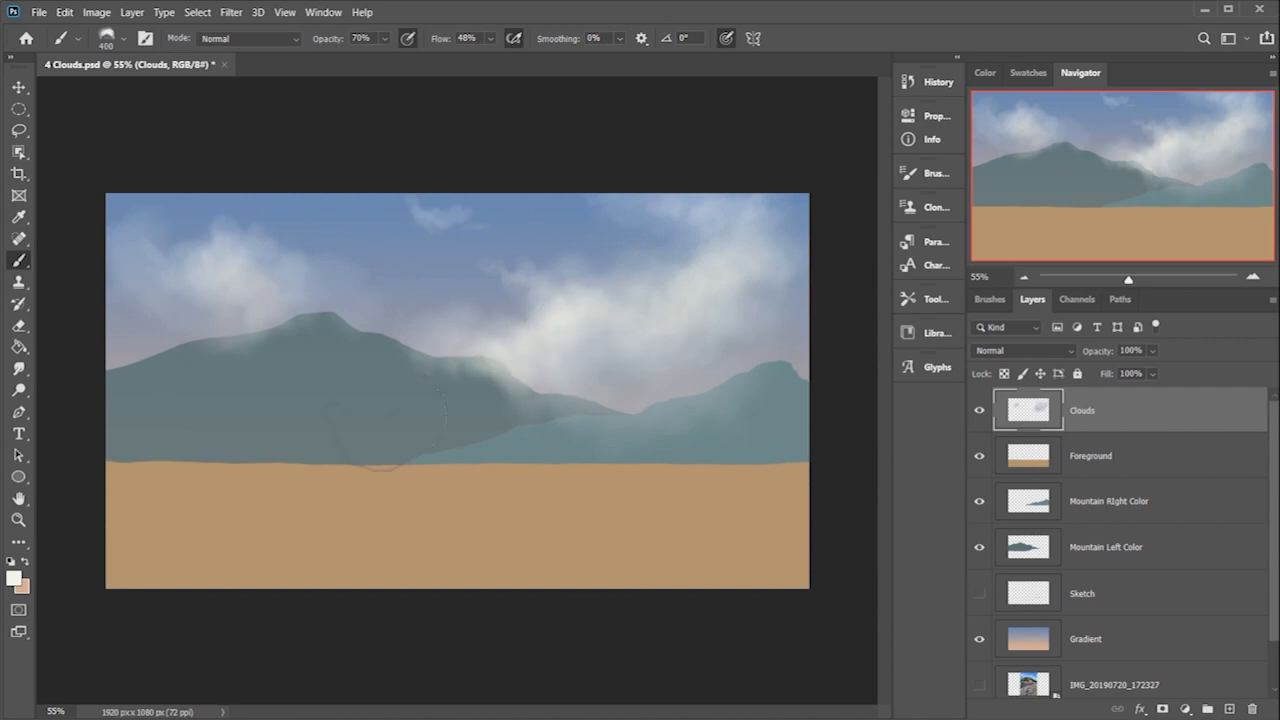
pyautogui.moveTo(530, 346)
pyautogui.mouseDown()
pyautogui.moveTo(536, 382)
pyautogui.moveTo(490, 385)
pyautogui.mouseUp()
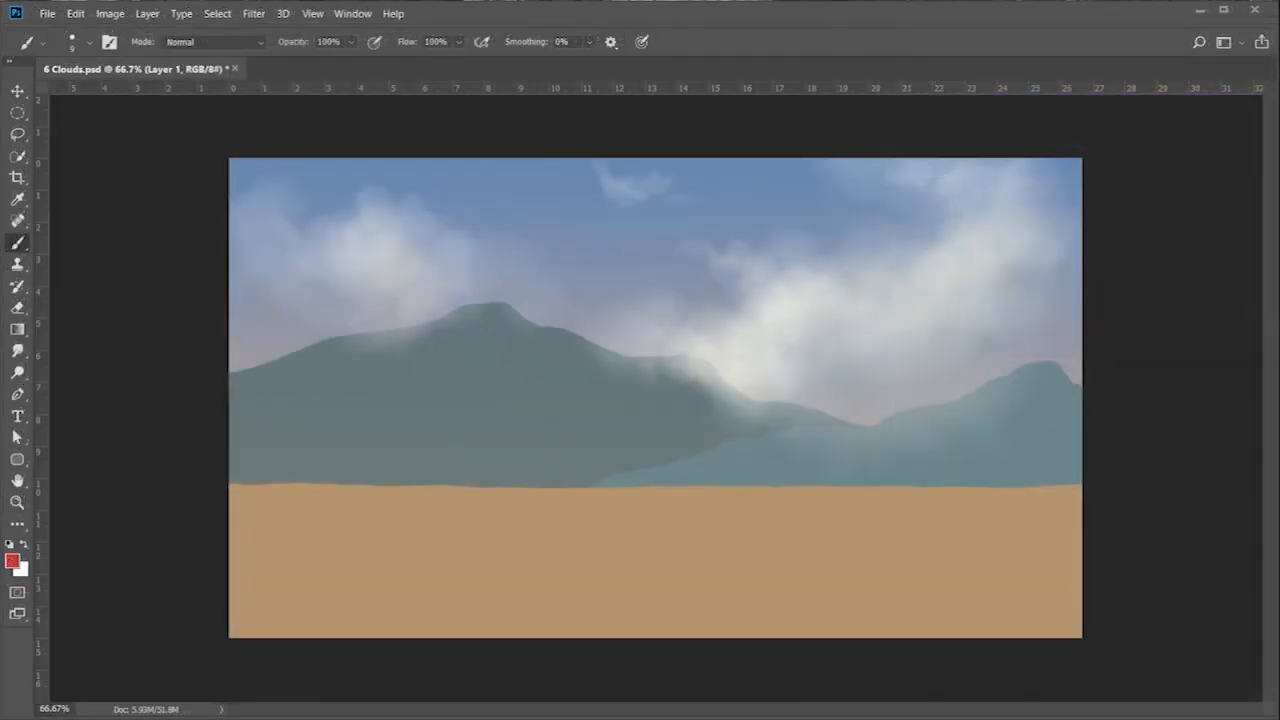
# - Annotate the painting in red with a diagonal arrow along the right cloud labelled "Diagonal" and circled notes "light" and "Dark"
pyautogui.moveTo(1048, 183)
pyautogui.mouseDown()
pyautogui.moveTo(757, 323)
pyautogui.moveTo(783, 324)
pyautogui.mouseUp()
pyautogui.moveTo(855, 298)
pyautogui.mouseDown()
pyautogui.moveTo(861, 309)
pyautogui.moveTo(916, 284)
pyautogui.moveTo(968, 246)
pyautogui.mouseUp()
pyautogui.moveTo(745, 342)
pyautogui.mouseDown()
pyautogui.moveTo(748, 366)
pyautogui.moveTo(778, 380)
pyautogui.moveTo(810, 350)
pyautogui.moveTo(726, 366)
pyautogui.moveTo(760, 328)
pyautogui.mouseUp()
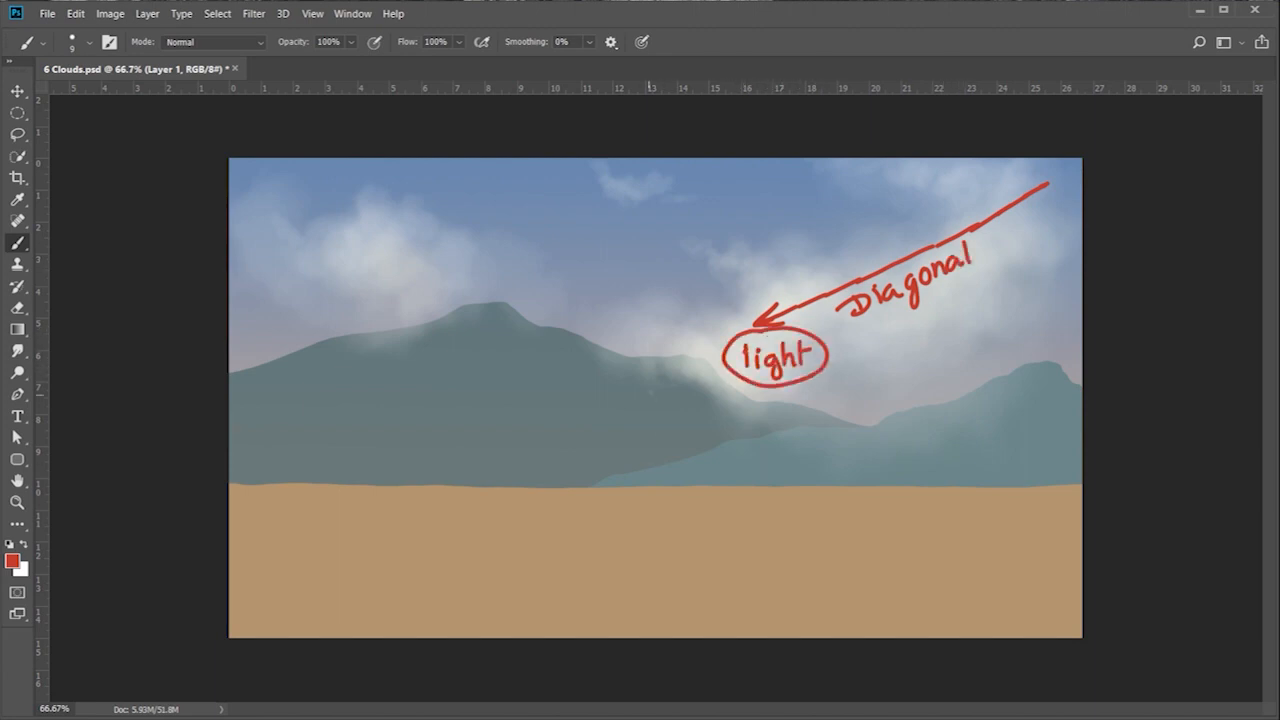
pyautogui.moveTo(652, 390)
pyautogui.mouseDown()
pyautogui.moveTo(654, 414)
pyautogui.moveTo(704, 416)
pyautogui.moveTo(712, 386)
pyautogui.mouseUp()
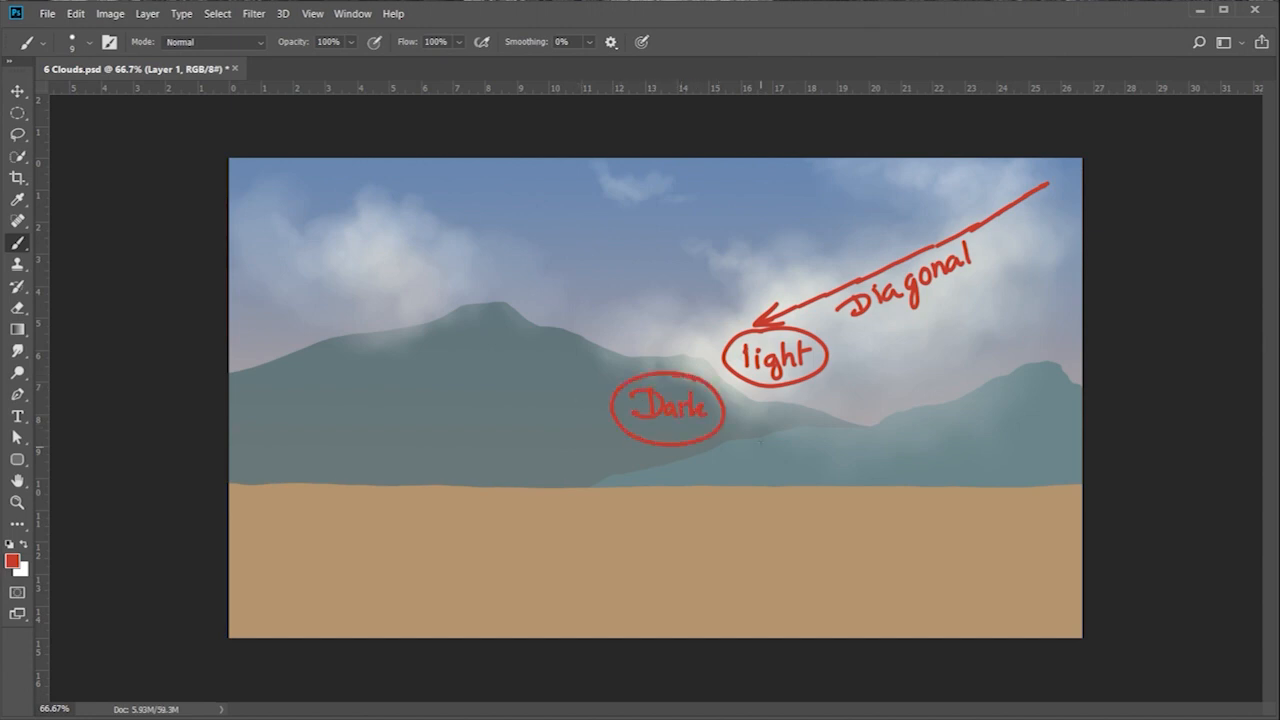
# - Write "= contrast!" in red beside the circled "light" note
pyautogui.moveTo(838, 368); pyautogui.dragTo(856, 357)
pyautogui.moveTo(880, 353)
pyautogui.mouseDown()
pyautogui.moveTo(882, 368)
pyautogui.moveTo(926, 368)
pyautogui.mouseUp()
pyautogui.moveTo(932, 368)
pyautogui.mouseDown()
pyautogui.moveTo(942, 355)
pyautogui.moveTo(962, 368)
pyautogui.mouseUp()
pyautogui.moveTo(978, 346)
pyautogui.mouseDown()
pyautogui.moveTo(962, 366)
pyautogui.moveTo(984, 368)
pyautogui.mouseUp()
pyautogui.moveTo(972, 352); pyautogui.dragTo(990, 348)
pyautogui.moveTo(1004, 320); pyautogui.dragTo(998, 354)
pyautogui.click(998, 366)
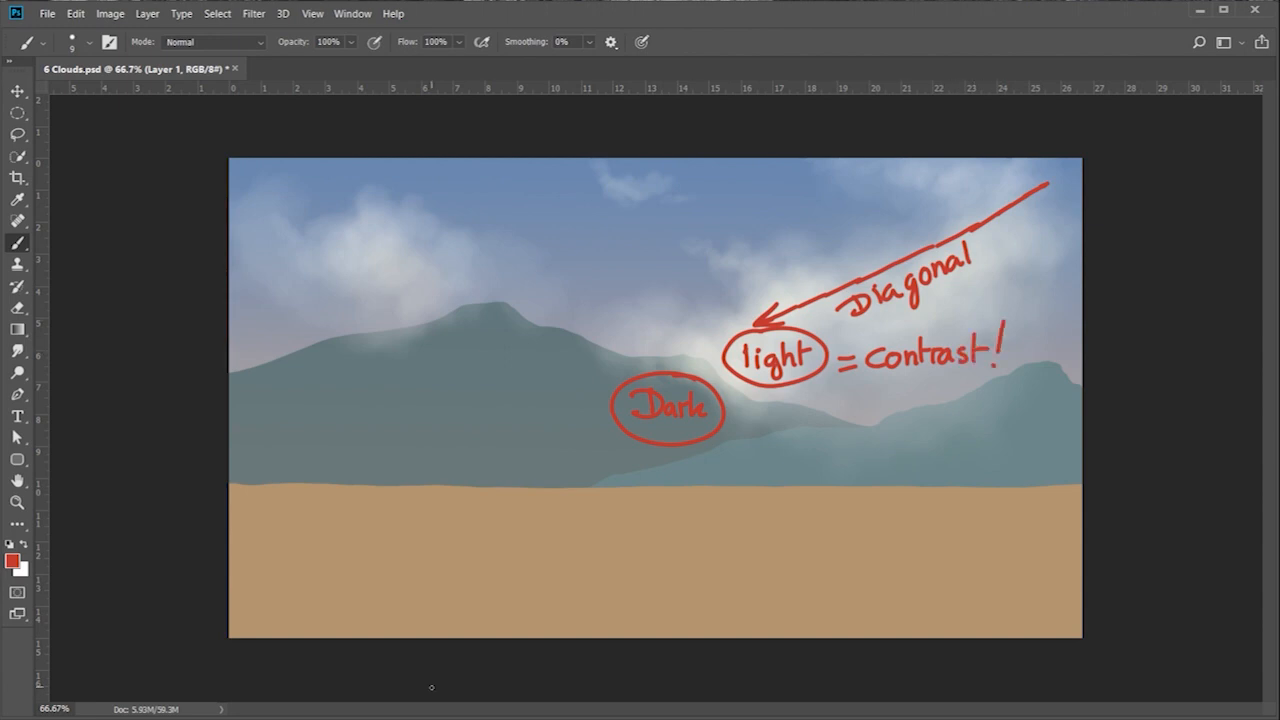
# - Draw a red arrow through the left cloud, write "dark! light snow!" at the left peak, and add strokes in the foreground
pyautogui.moveTo(264, 213); pyautogui.dragTo(357, 265)
pyautogui.moveTo(344, 245)
pyautogui.mouseDown()
pyautogui.moveTo(357, 265)
pyautogui.moveTo(312, 265)
pyautogui.mouseUp()
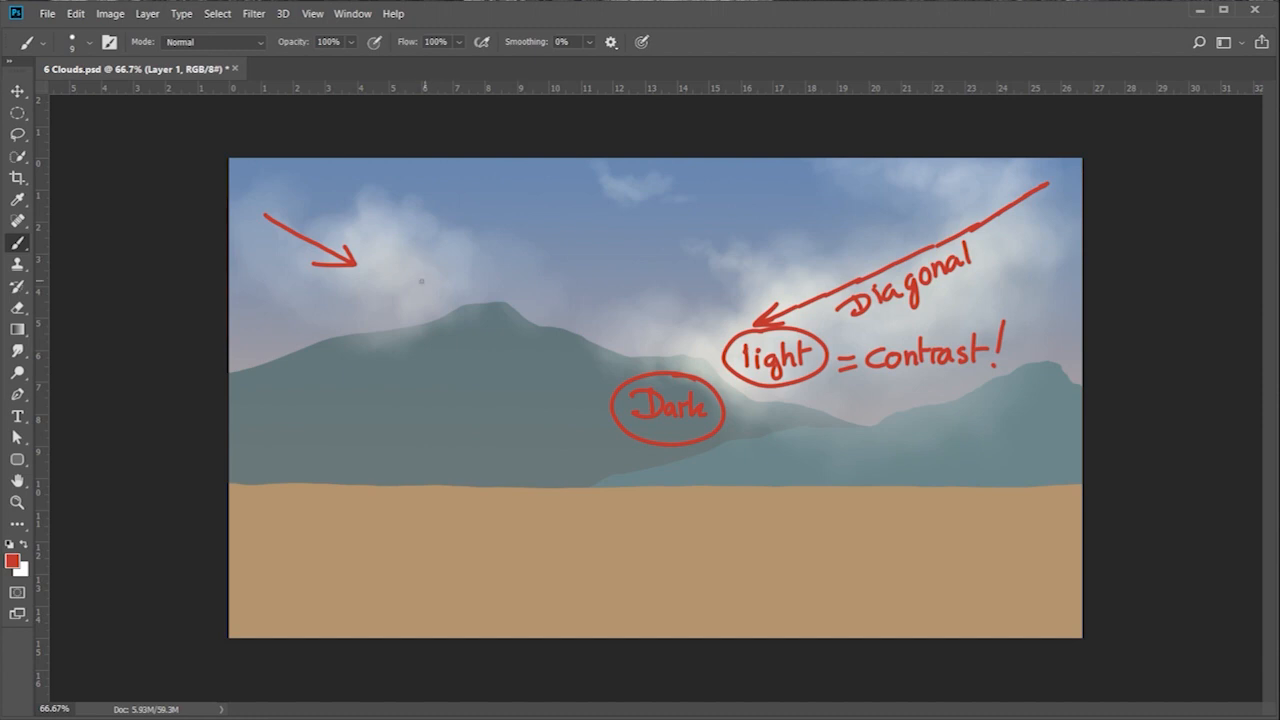
pyautogui.moveTo(432, 304); pyautogui.dragTo(432, 316)
pyautogui.moveTo(448, 298); pyautogui.dragTo(462, 290)
pyautogui.moveTo(466, 278); pyautogui.dragTo(462, 300)
pyautogui.moveTo(478, 282); pyautogui.dragTo(478, 292)
pyautogui.moveTo(417, 331)
pyautogui.mouseDown()
pyautogui.moveTo(420, 354)
pyautogui.moveTo(431, 348)
pyautogui.mouseUp()
pyautogui.moveTo(446, 333)
pyautogui.mouseDown()
pyautogui.moveTo(442, 360)
pyautogui.moveTo(456, 344)
pyautogui.mouseUp()
pyautogui.moveTo(464, 315); pyautogui.dragTo(466, 340)
pyautogui.moveTo(457, 326)
pyautogui.mouseDown()
pyautogui.moveTo(472, 322)
pyautogui.moveTo(458, 370)
pyautogui.moveTo(486, 366)
pyautogui.mouseUp()
pyautogui.moveTo(488, 356); pyautogui.dragTo(520, 346)
pyautogui.moveTo(490, 274); pyautogui.dragTo(488, 294)
pyautogui.moveTo(529, 338); pyautogui.dragTo(526, 352)
pyautogui.click(526, 359)
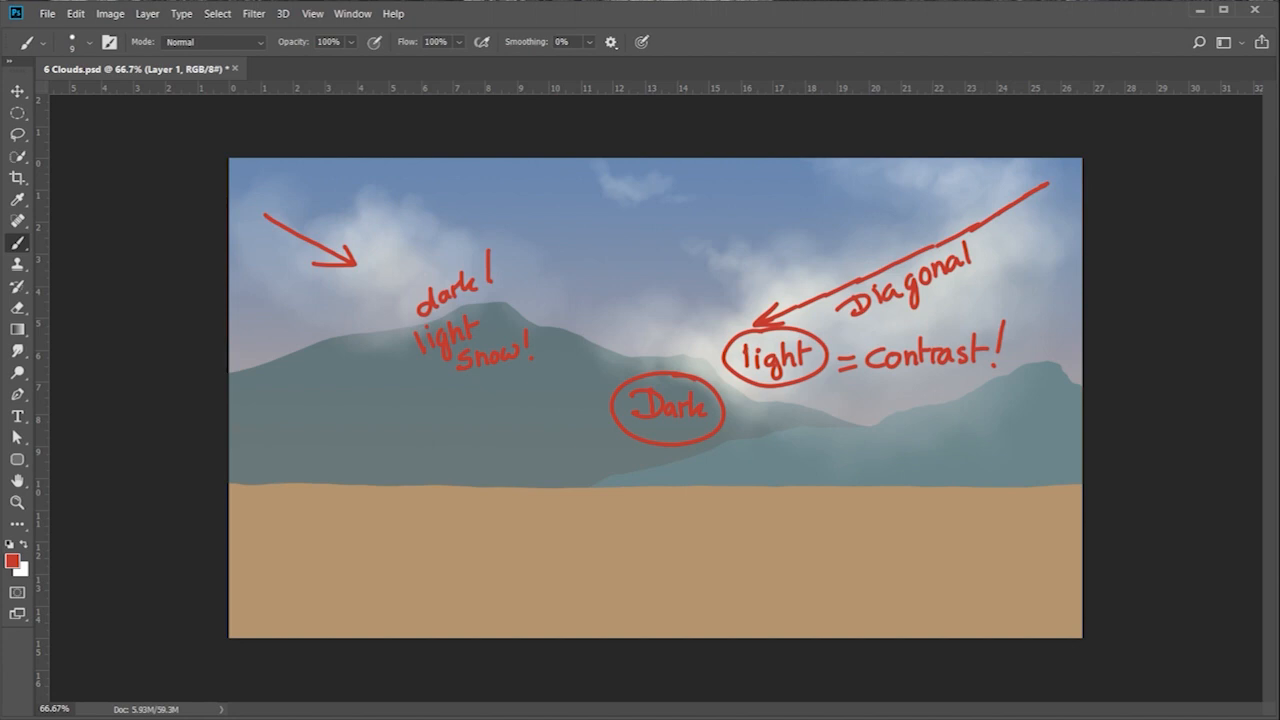
pyautogui.moveTo(298, 597)
pyautogui.mouseDown()
pyautogui.moveTo(480, 541)
pyautogui.moveTo(447, 567)
pyautogui.mouseUp()
pyautogui.moveTo(966, 622)
pyautogui.mouseDown()
pyautogui.moveTo(826, 566)
pyautogui.moveTo(846, 586)
pyautogui.mouseUp()
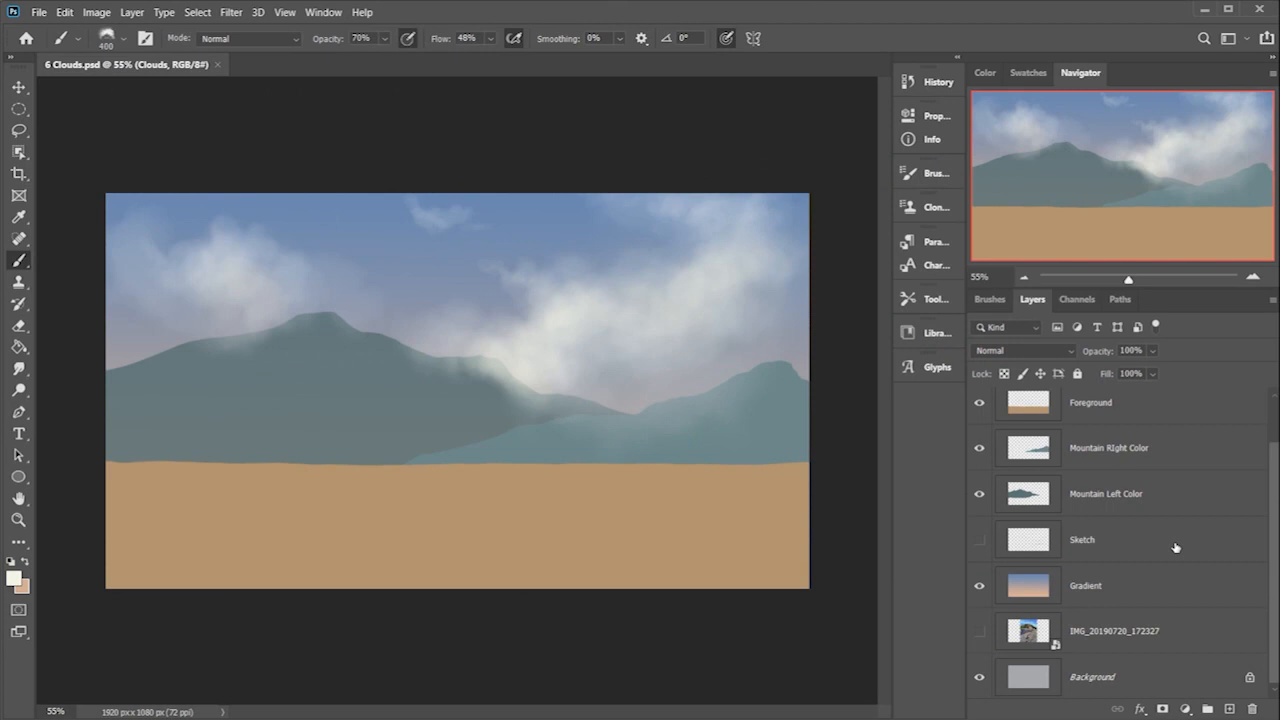
# - Delete the Sketch layer and select the Gradient layer
pyautogui.moveTo(1192, 546); pyautogui.dragTo(1254, 708)
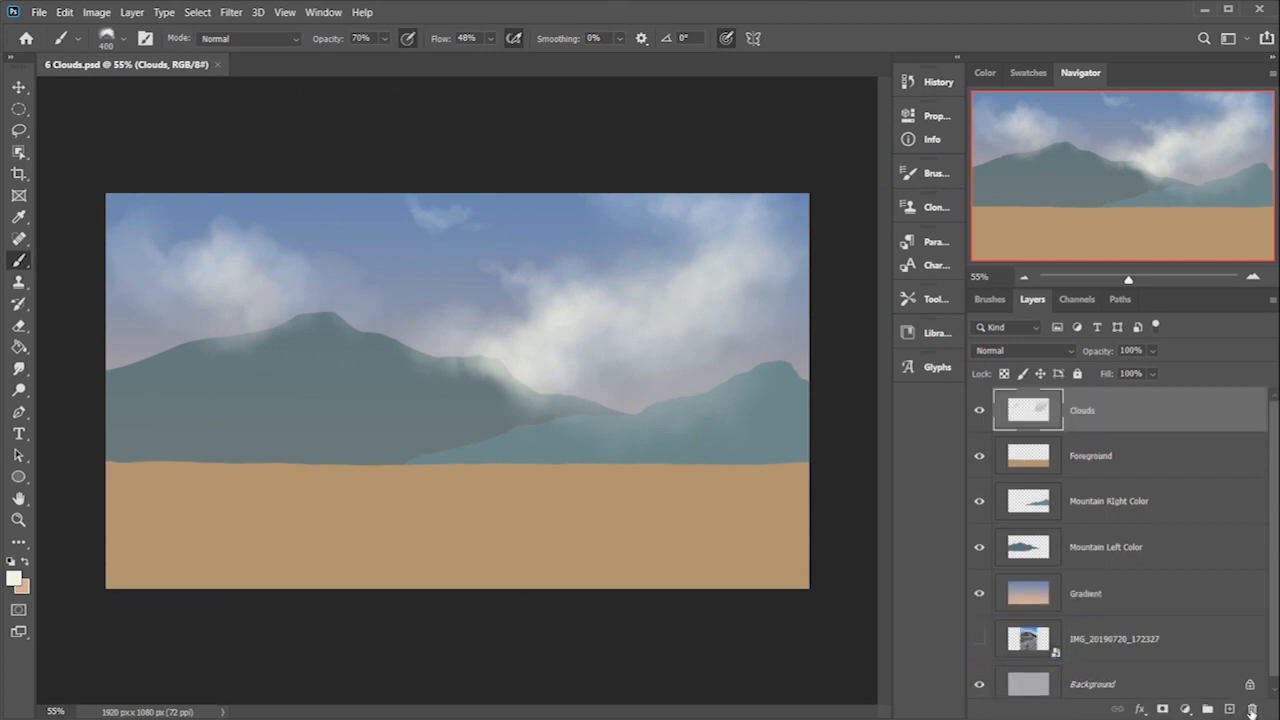
pyautogui.click(1128, 548)
pyautogui.click(1122, 592)
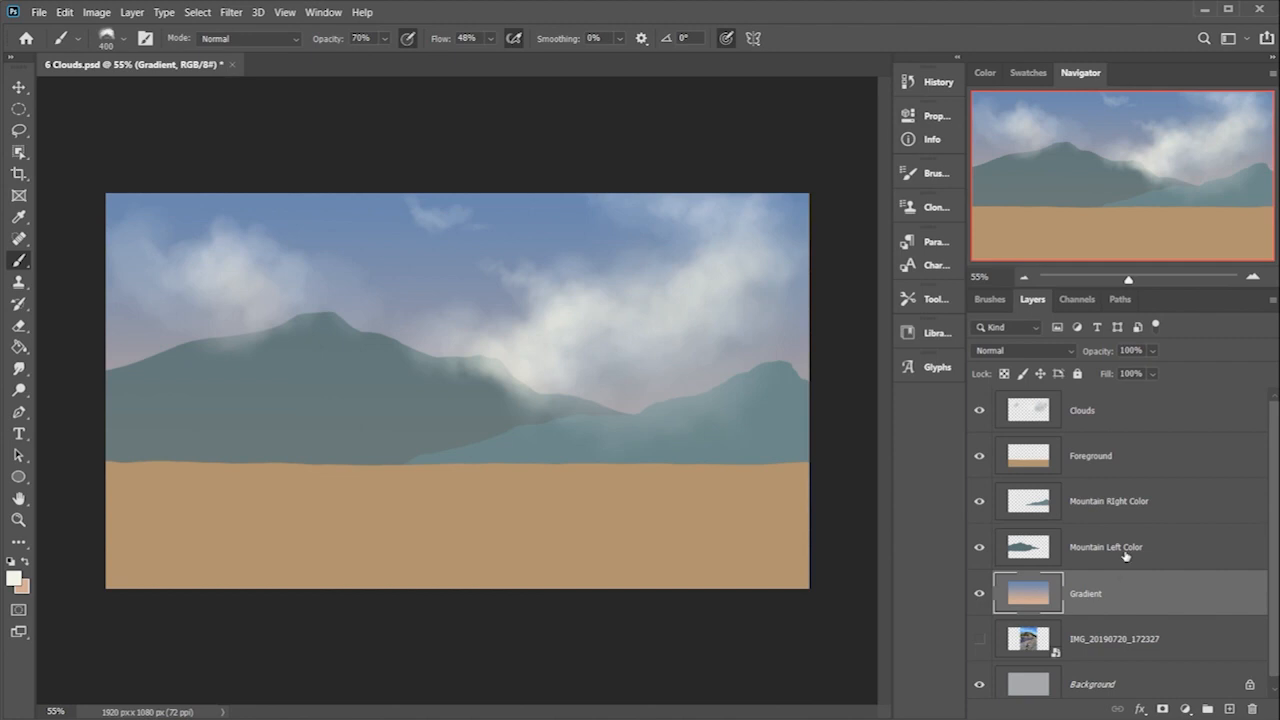
# - Group the Foreground, Mountain Right Color and Mountain Left Color layers, and name the group Mountain/Foreground
pyautogui.click(1121, 555)
pyautogui.keyDown('shift'); pyautogui.click(1107, 506); pyautogui.keyUp('shift')
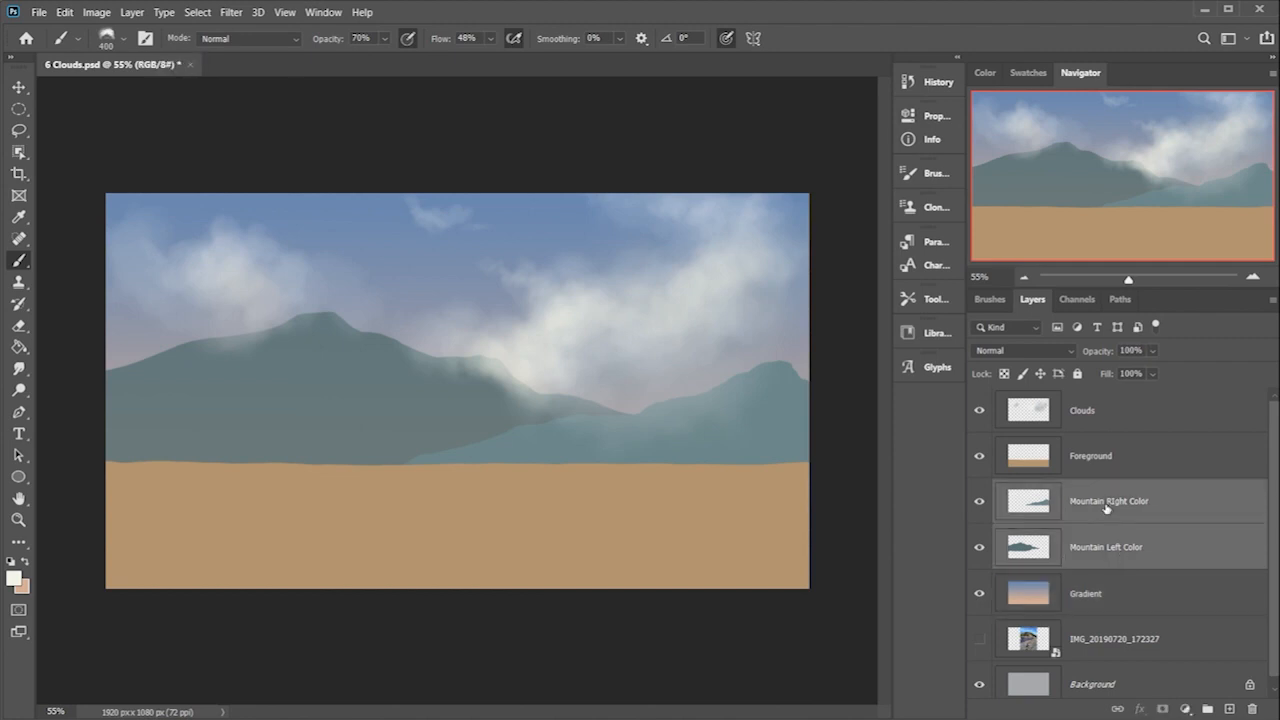
pyautogui.keyDown('shift'); pyautogui.click(1104, 460); pyautogui.keyUp('shift')
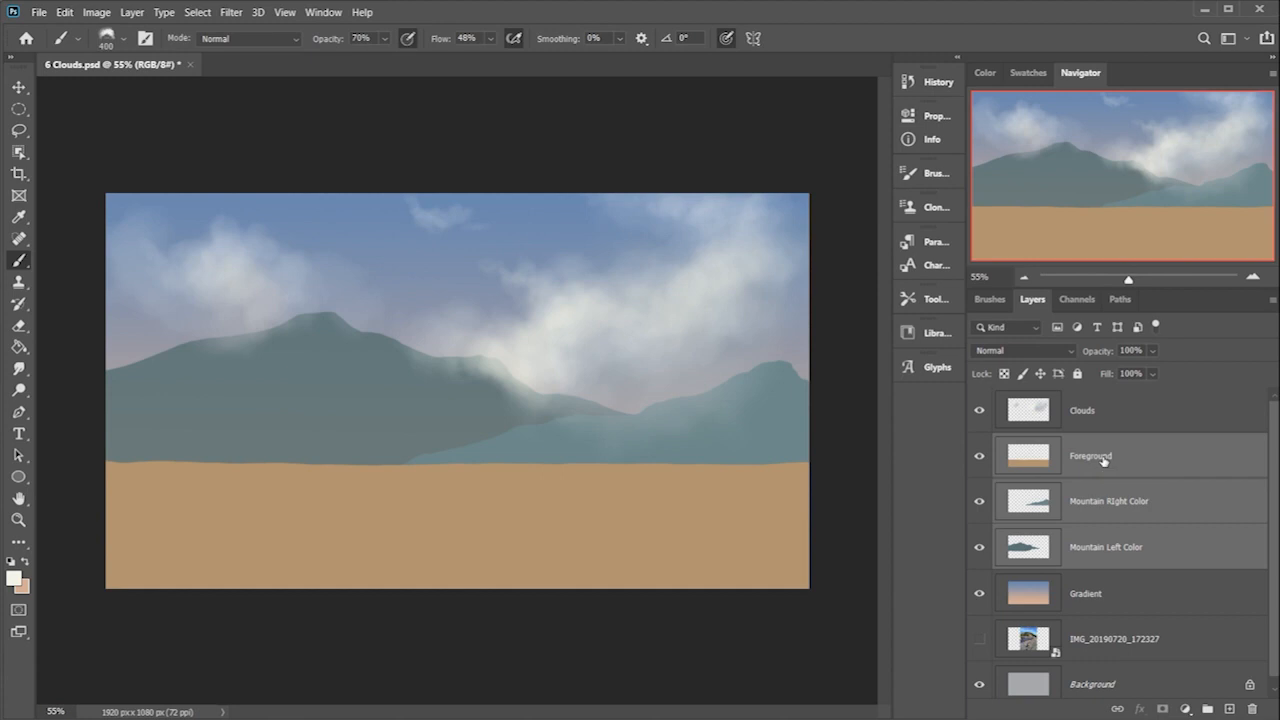
pyautogui.hotkey('ctrl', 'g')
pyautogui.doubleClick(1054, 443)
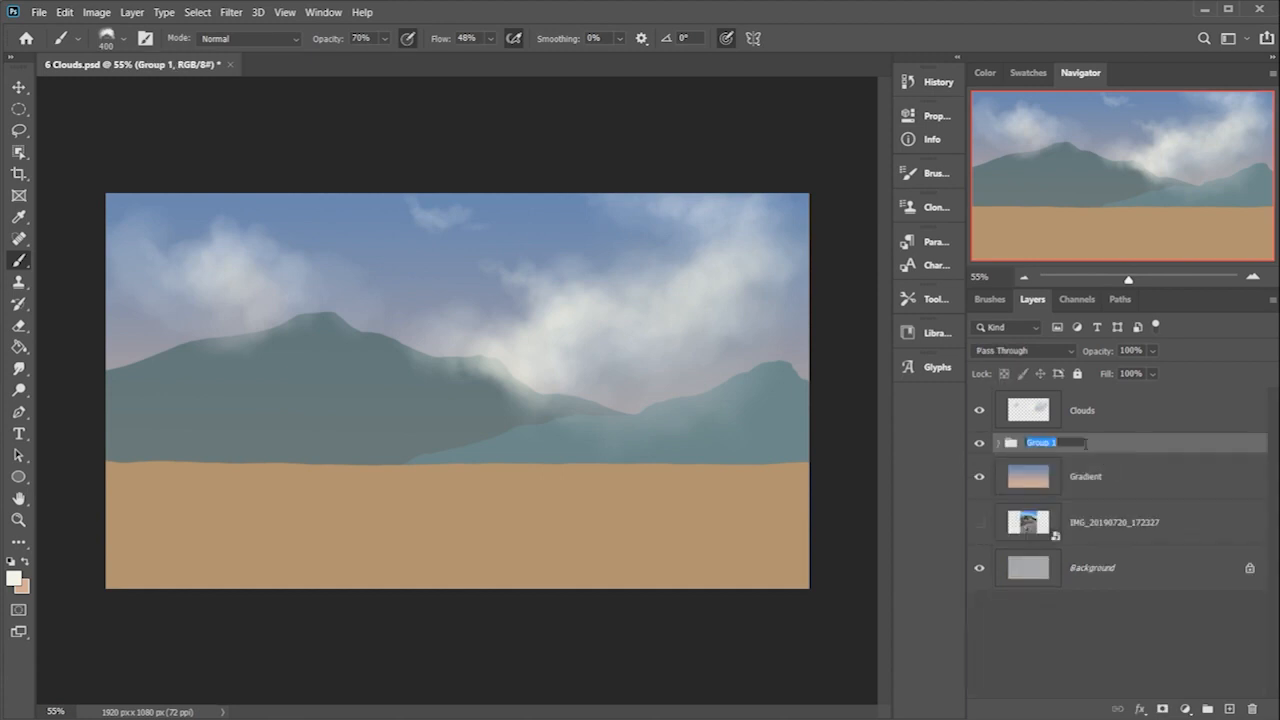
pyautogui.write('Mountain/Foreground')
pyautogui.press('Return')
# - Move the Clouds layer below the Mountain/Foreground group, and group it with Gradient under the name Sky
pyautogui.moveTo(1140, 410); pyautogui.dragTo(1116, 452)
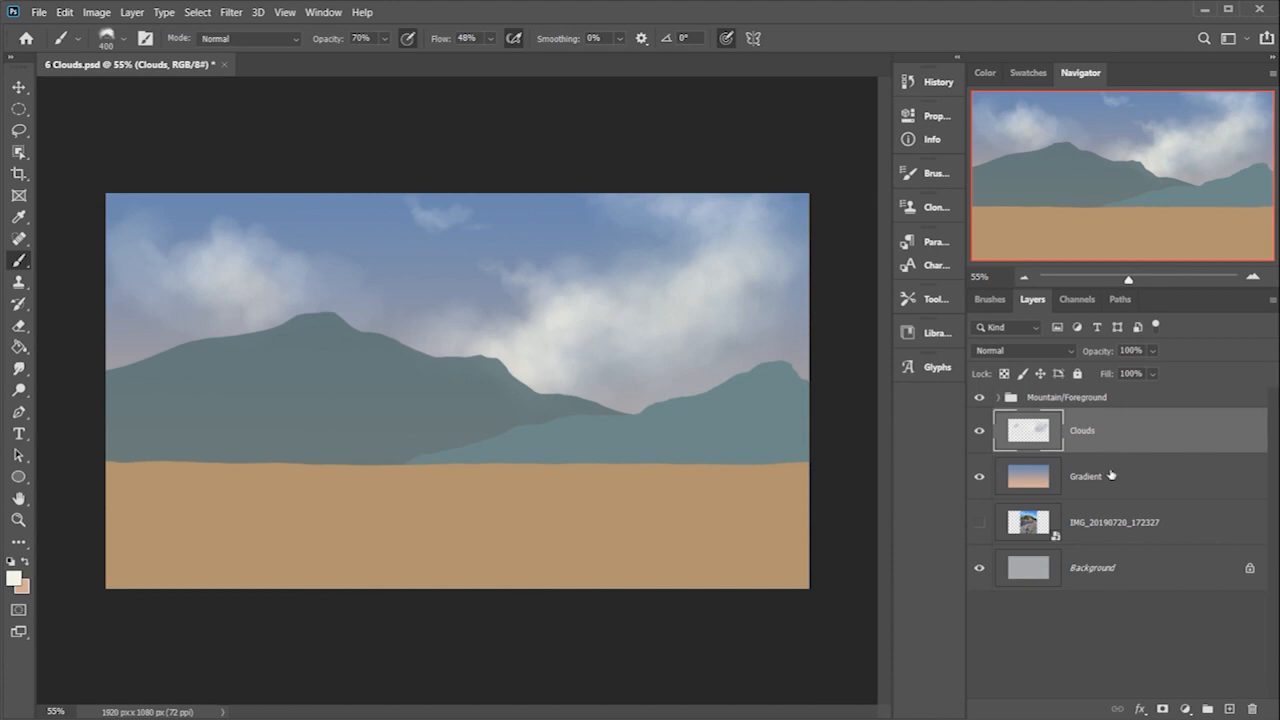
pyautogui.click(1110, 476)
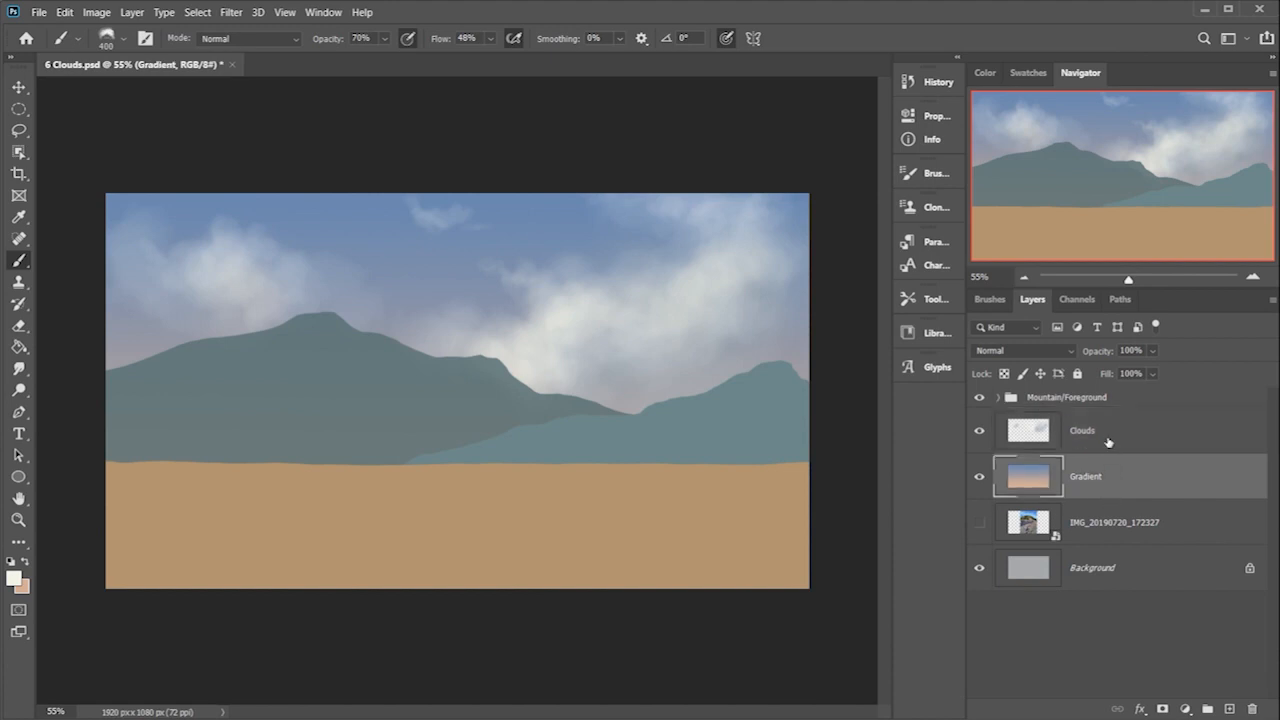
pyautogui.keyDown('shift'); pyautogui.click(1108, 442); pyautogui.keyUp('shift')
pyautogui.hotkey('ctrl', 'g')
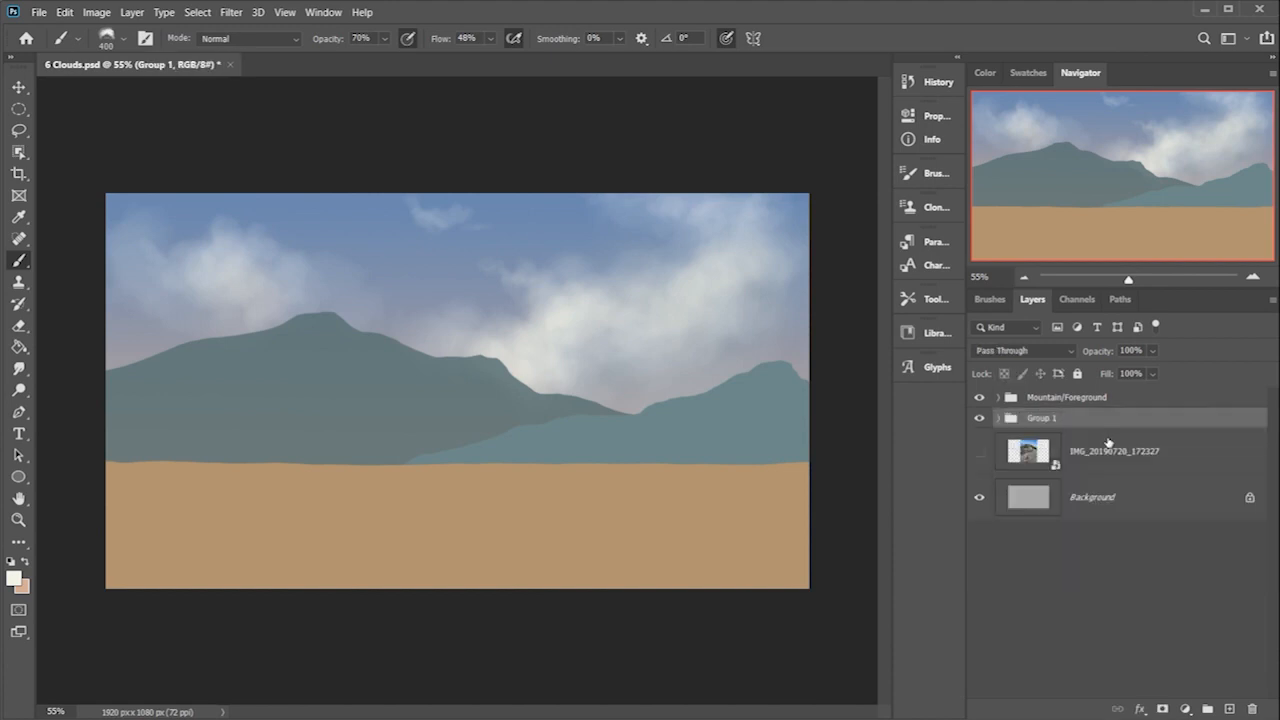
pyautogui.press('y')
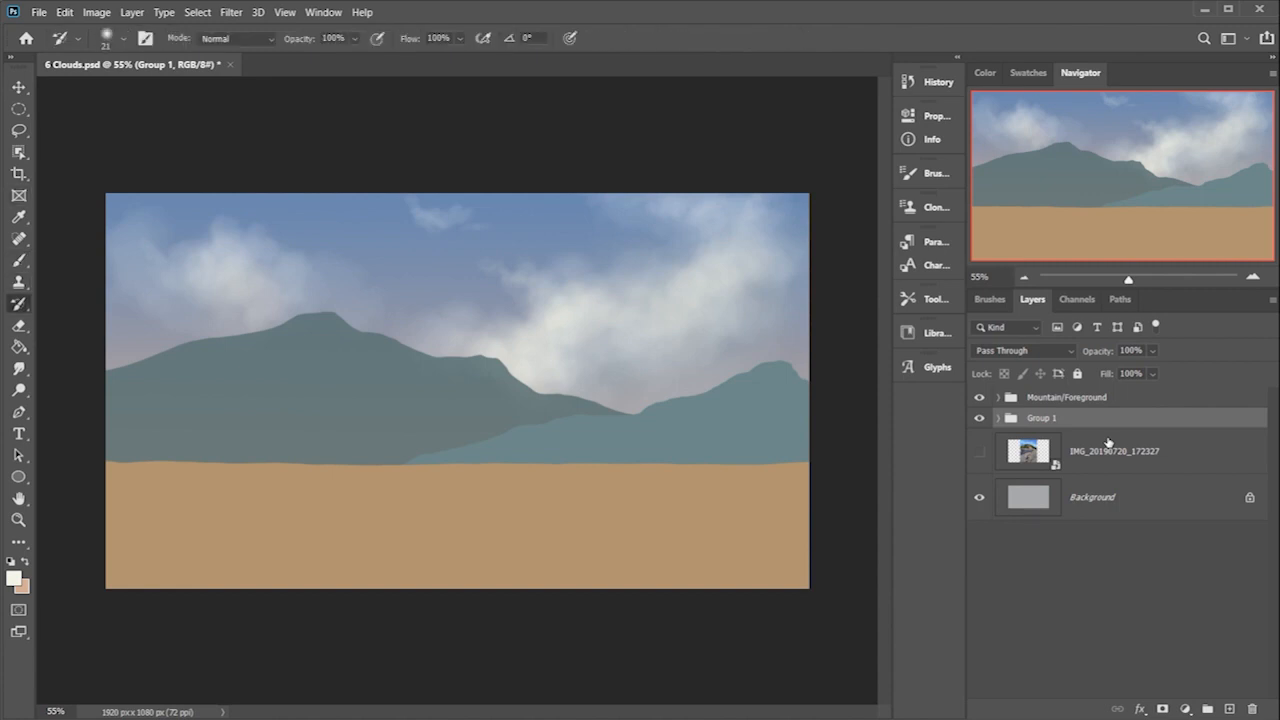
pyautogui.doubleClick(1052, 418)
pyautogui.write('S')
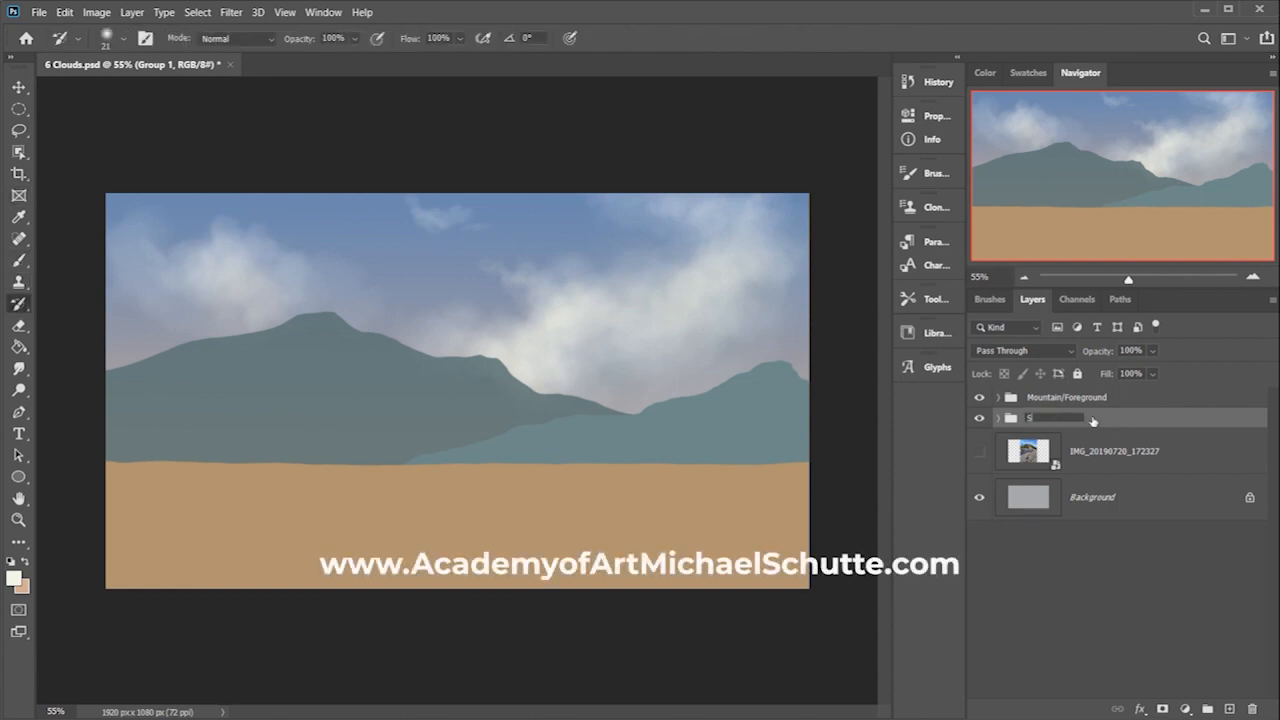
pyautogui.write('ky')
pyautogui.press('Return')
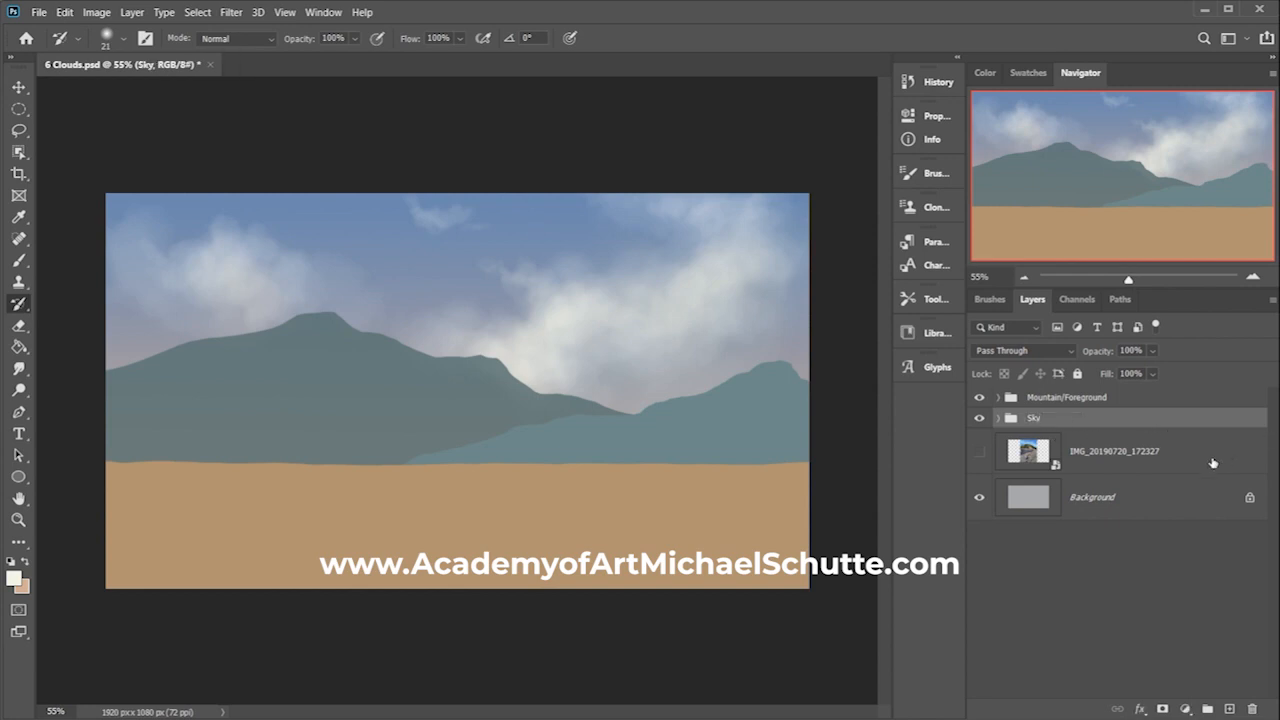